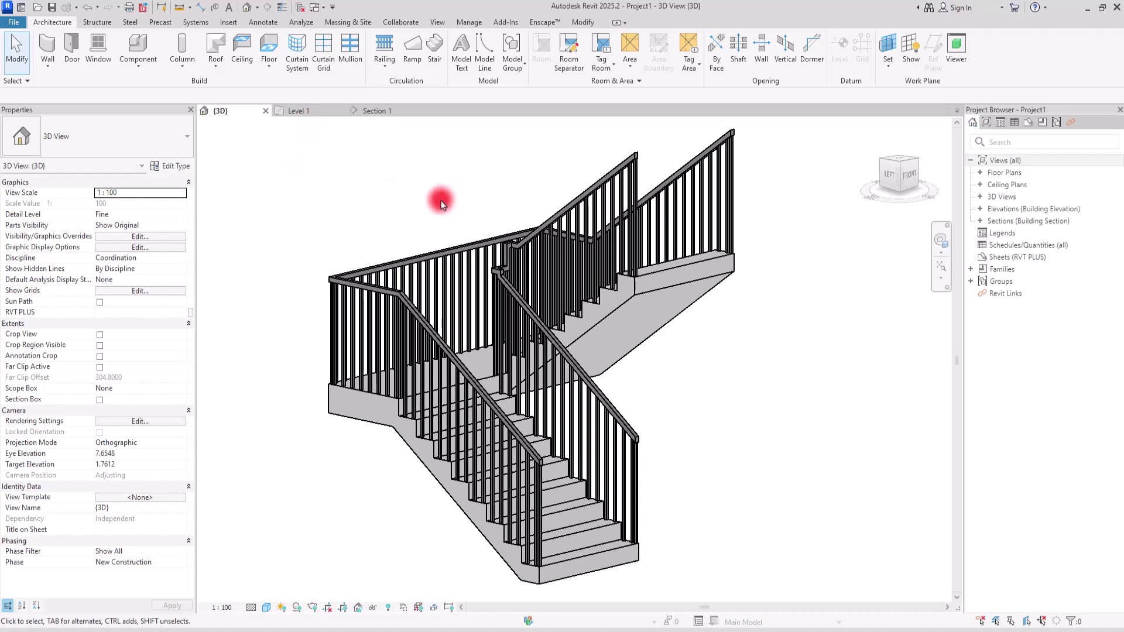
Step: Look through the Level 1, 3D and Level 2 views, ending on the Level 1 stair plan
left_click(319, 111)
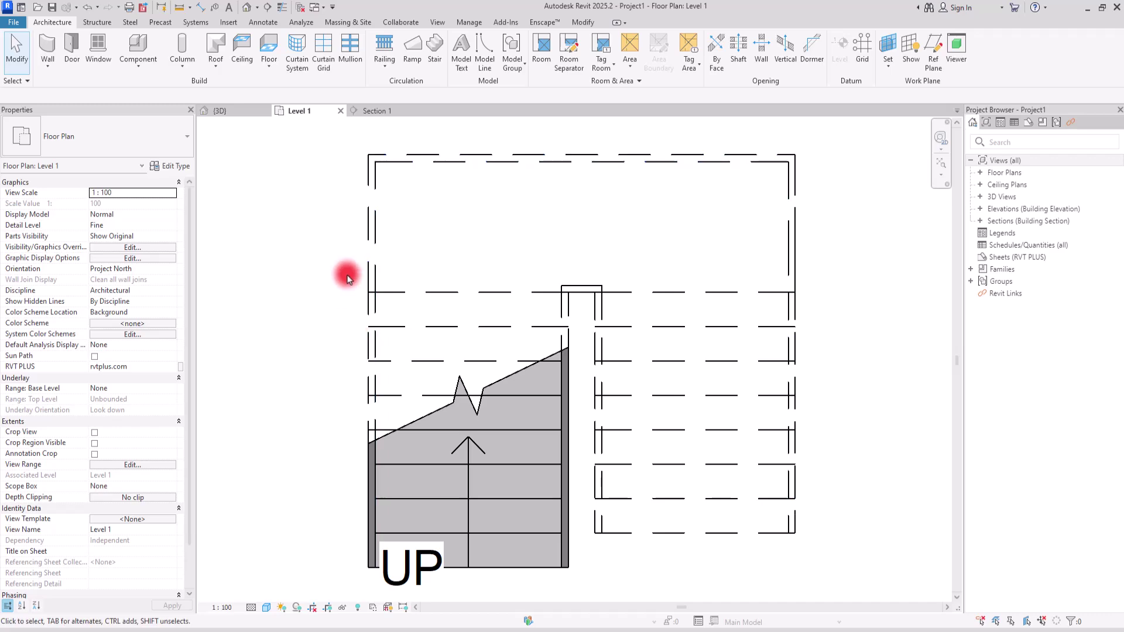
left_click(240, 111)
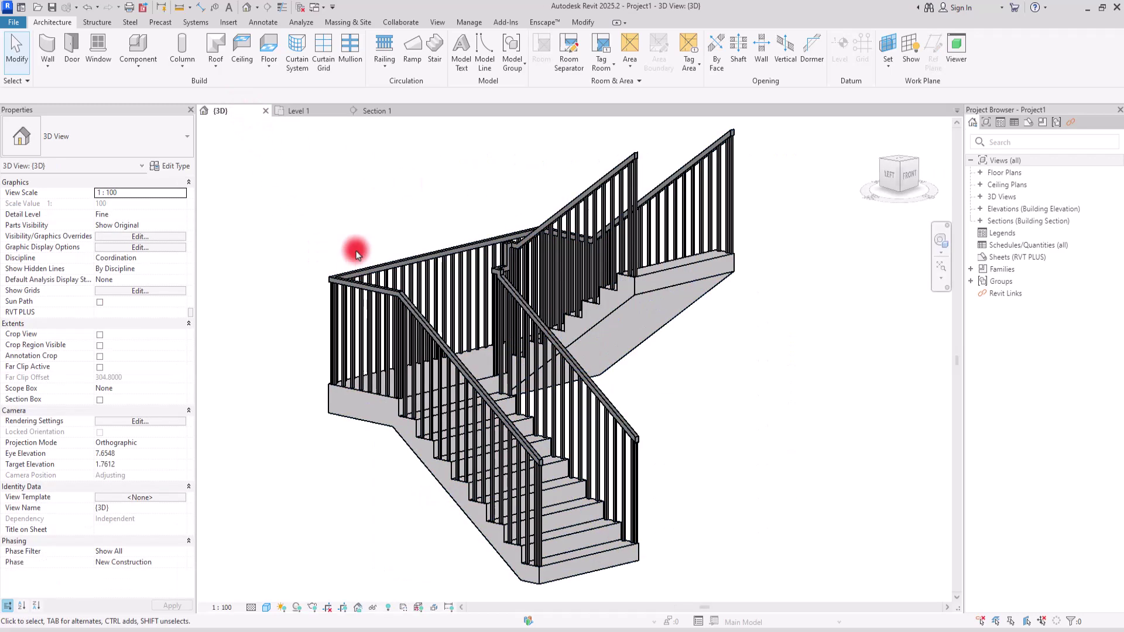
left_click(981, 173)
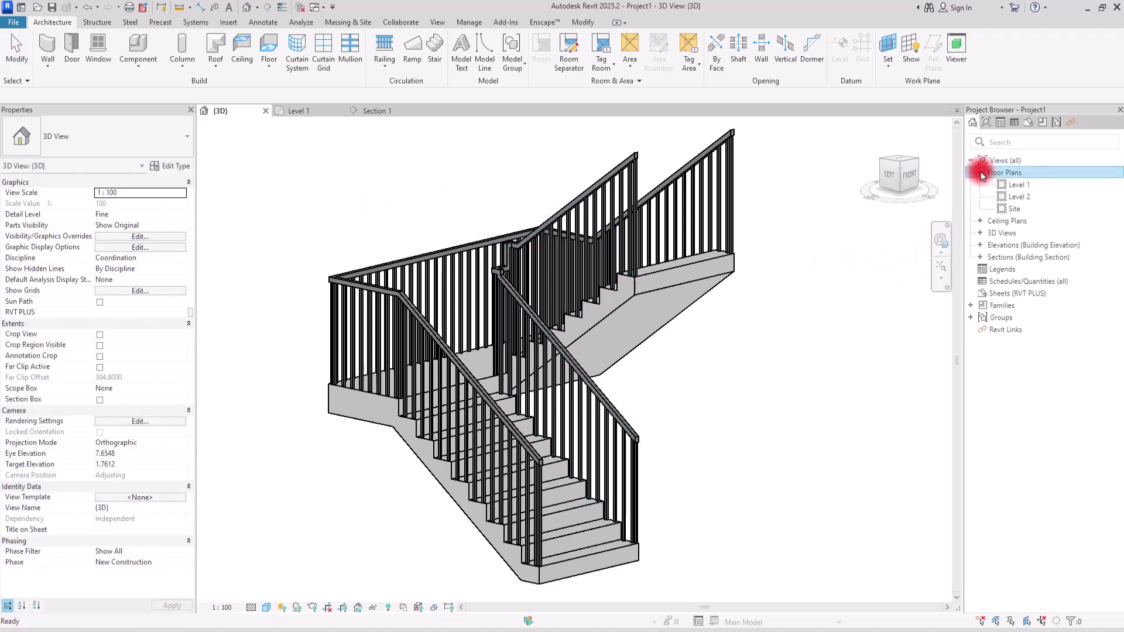
double_click(1022, 197)
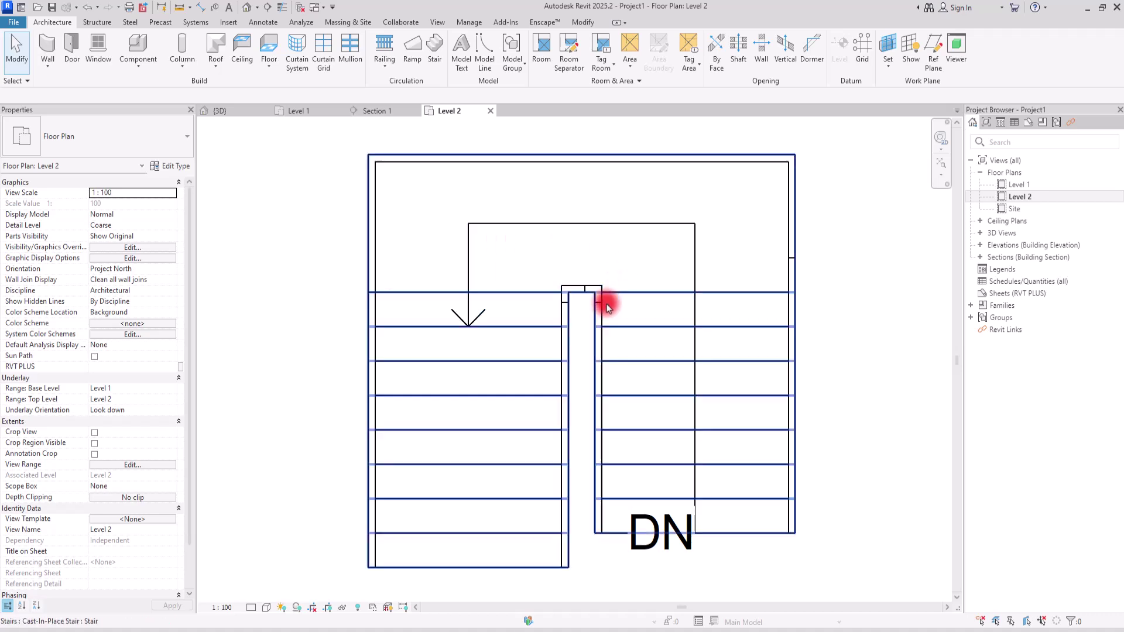
left_click(295, 111)
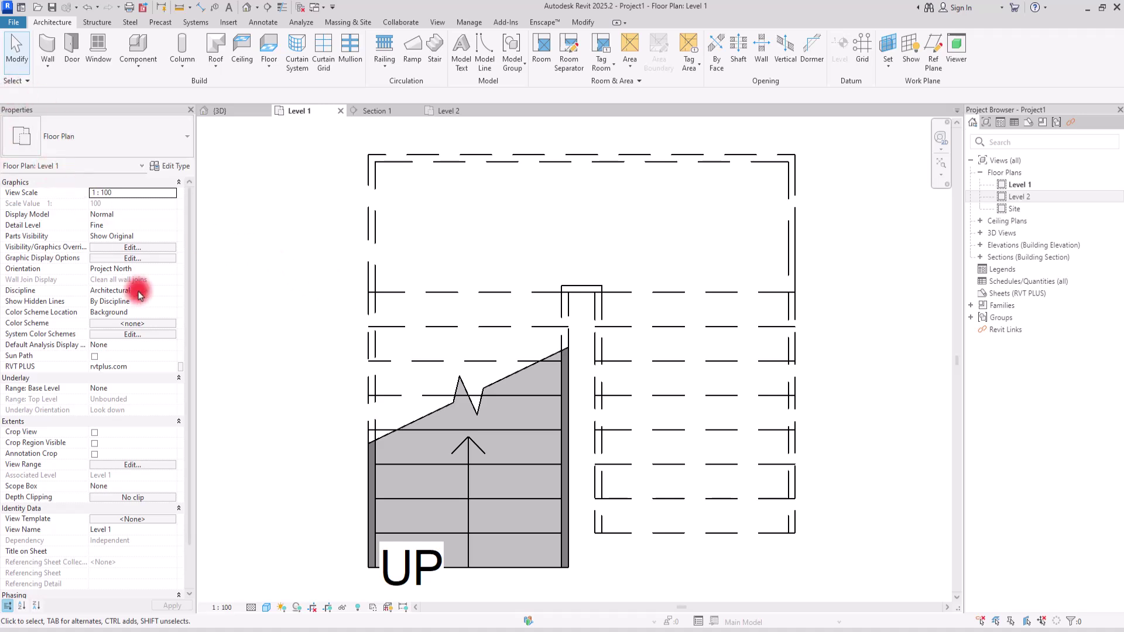
left_click(125, 466)
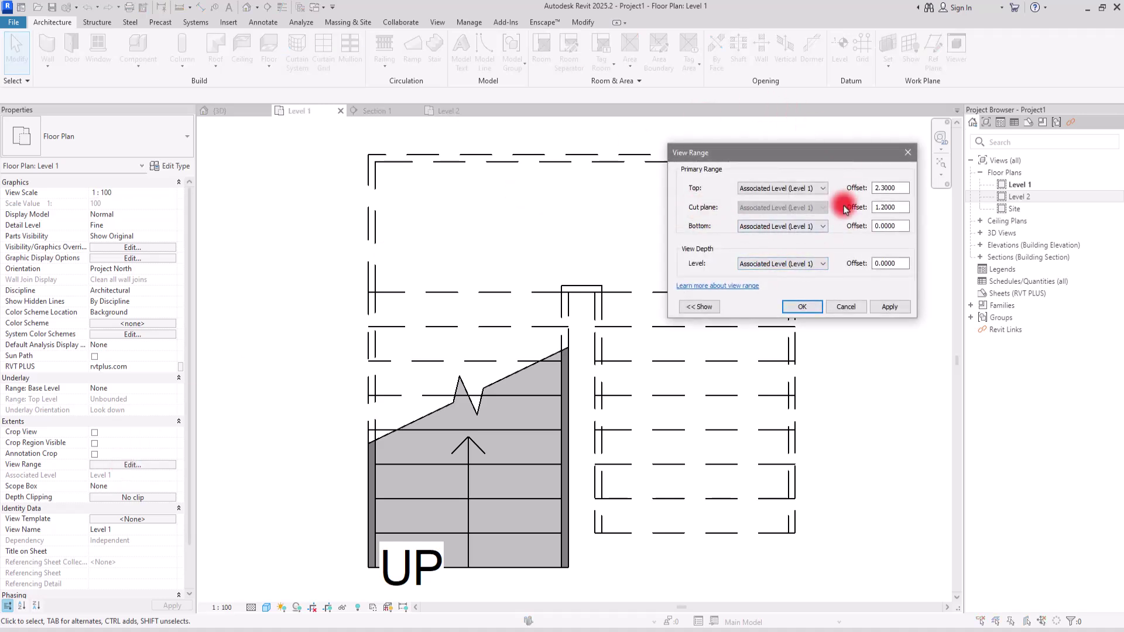
double_click(885, 214)
left_click(866, 307)
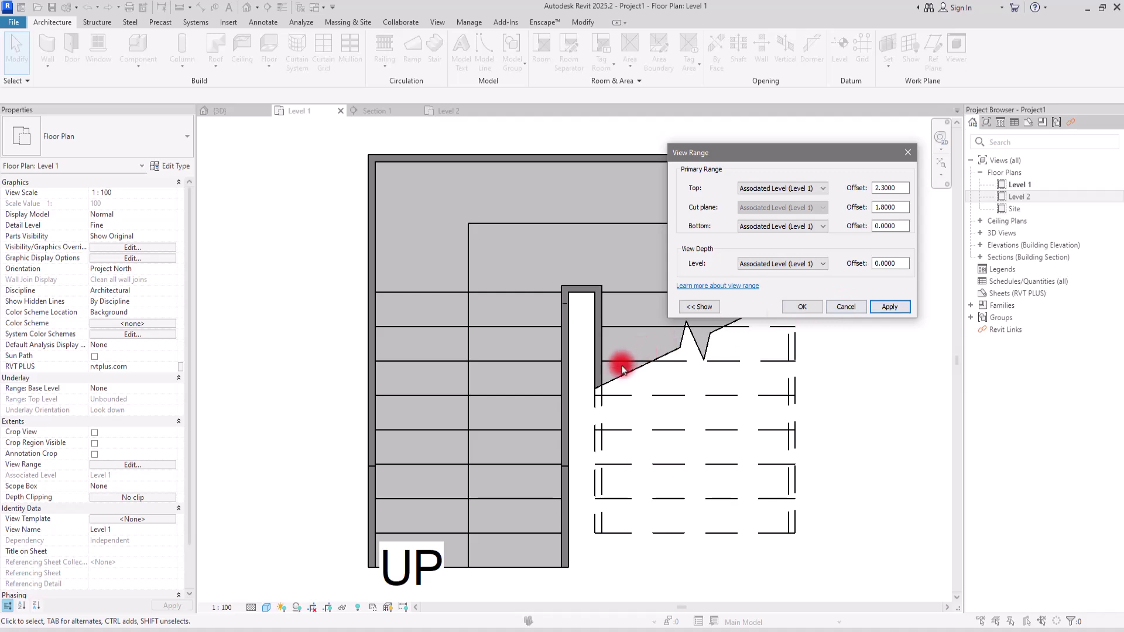
left_click_drag(779, 153, 200, 136)
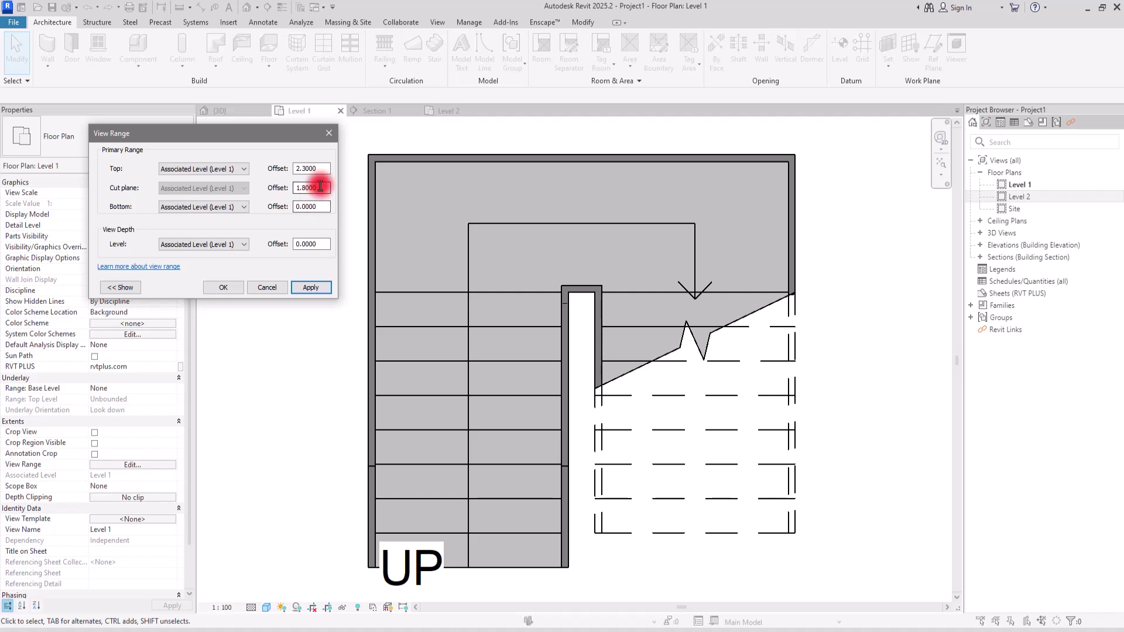
double_click(299, 187)
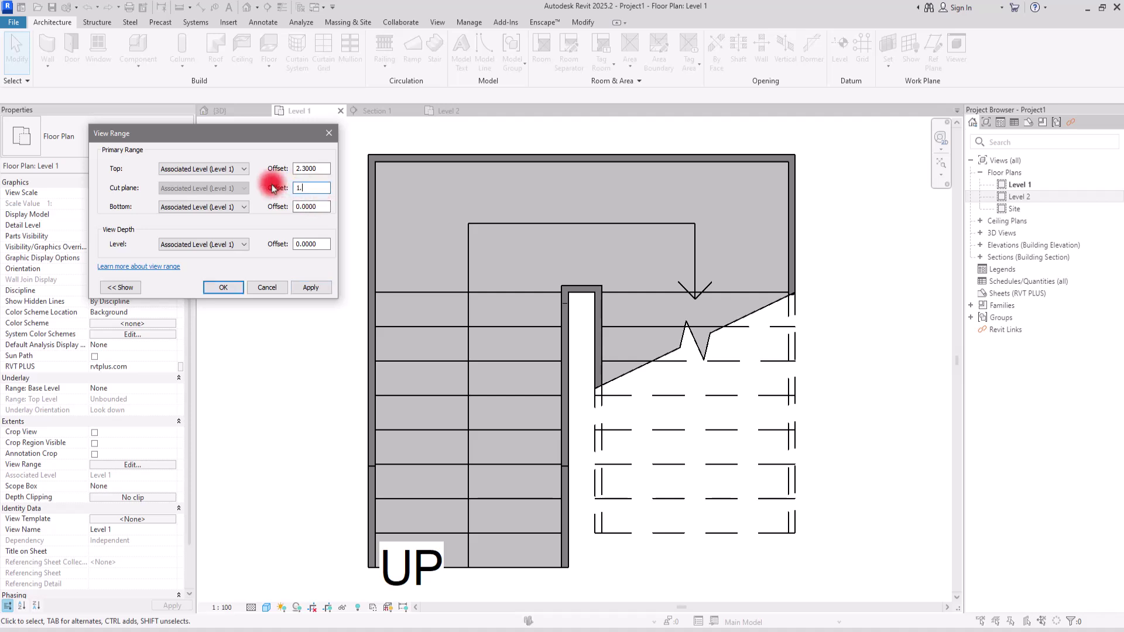
type("1.2")
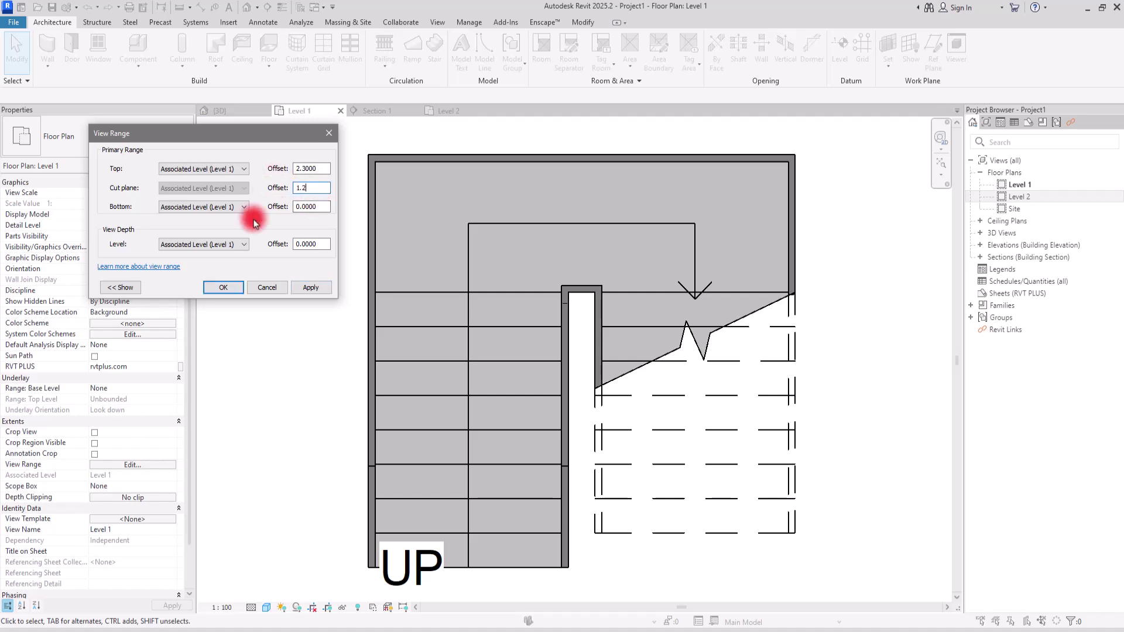
left_click(308, 286)
left_click(250, 286)
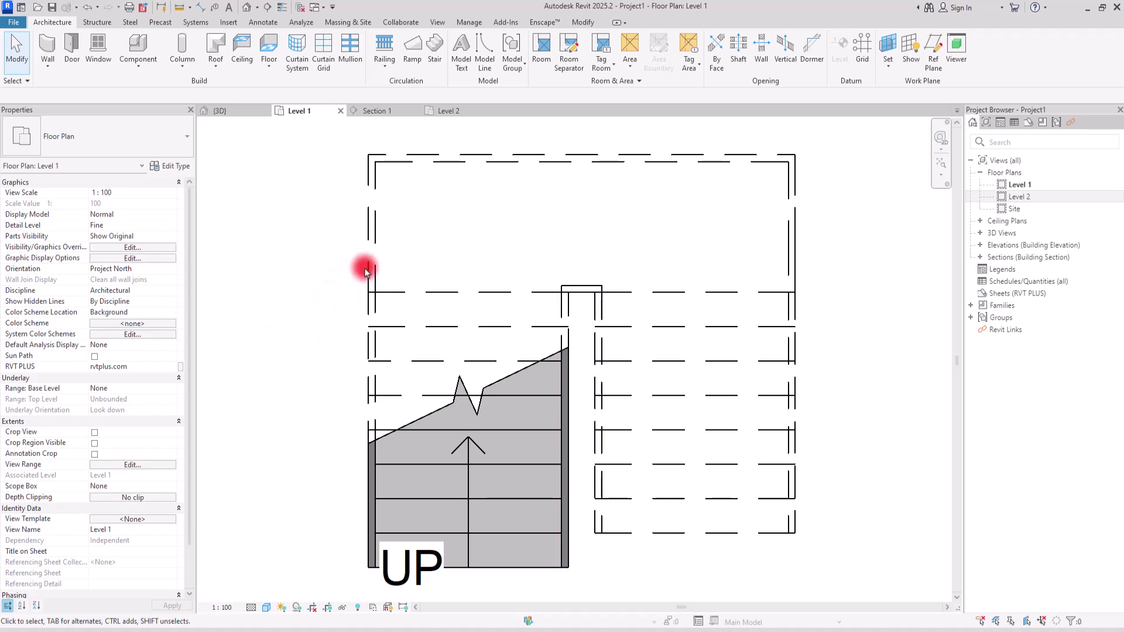
Step: Switch to the Level 2 floor plan, then back to the Level 1 plan
left_click(441, 111)
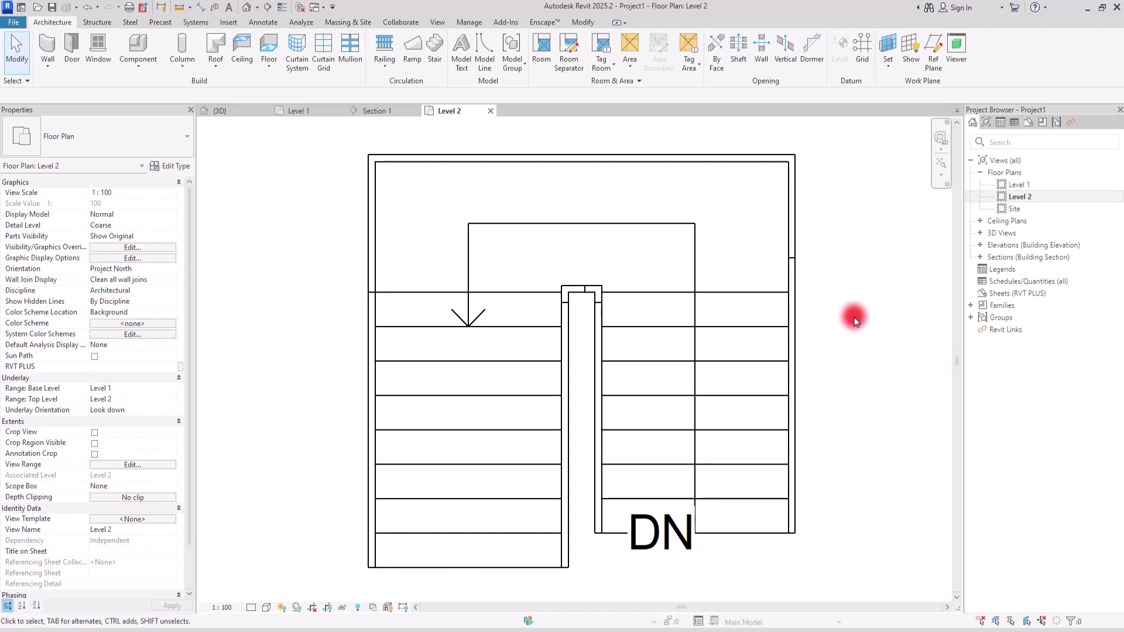
left_click(300, 111)
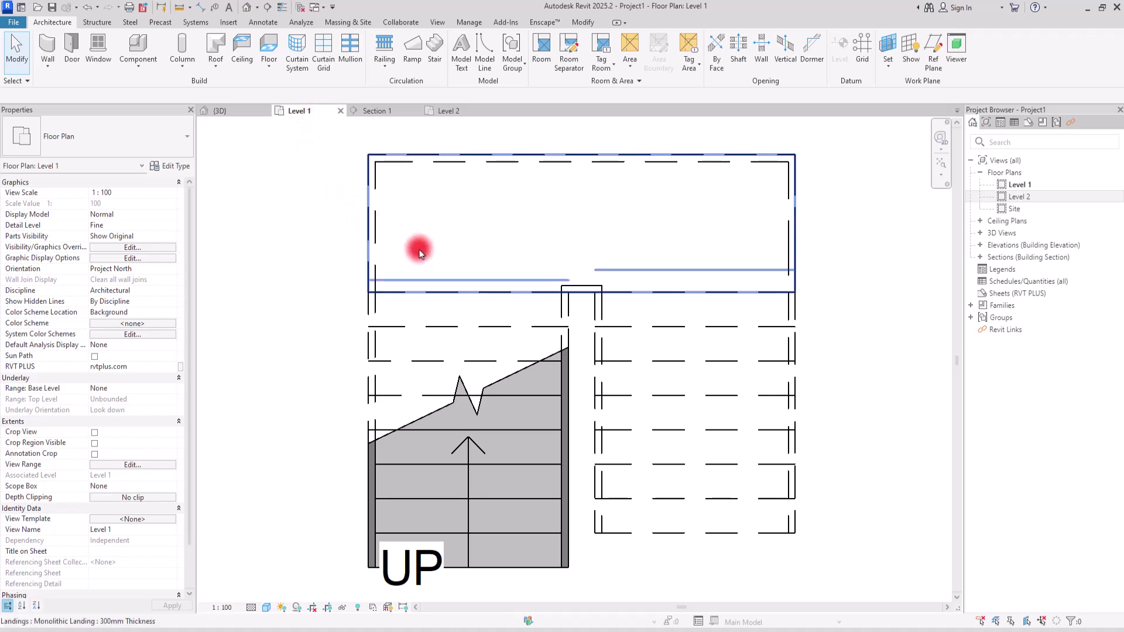
Step: Select the stair and open its Single Zigzag cut mark type properties
left_click(408, 301)
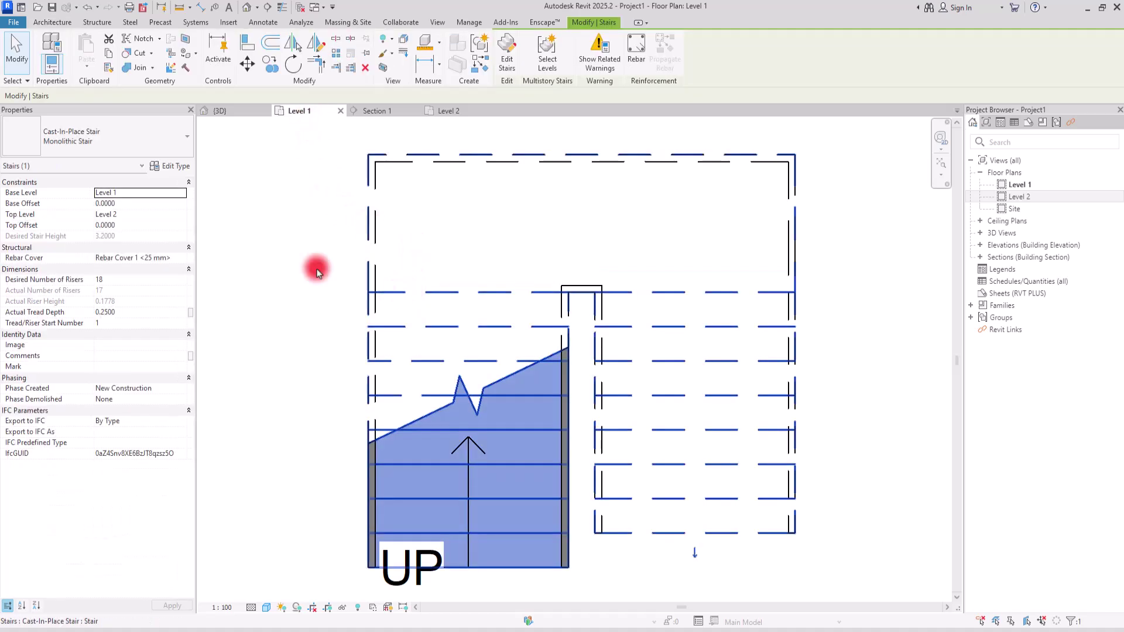
left_click(162, 167)
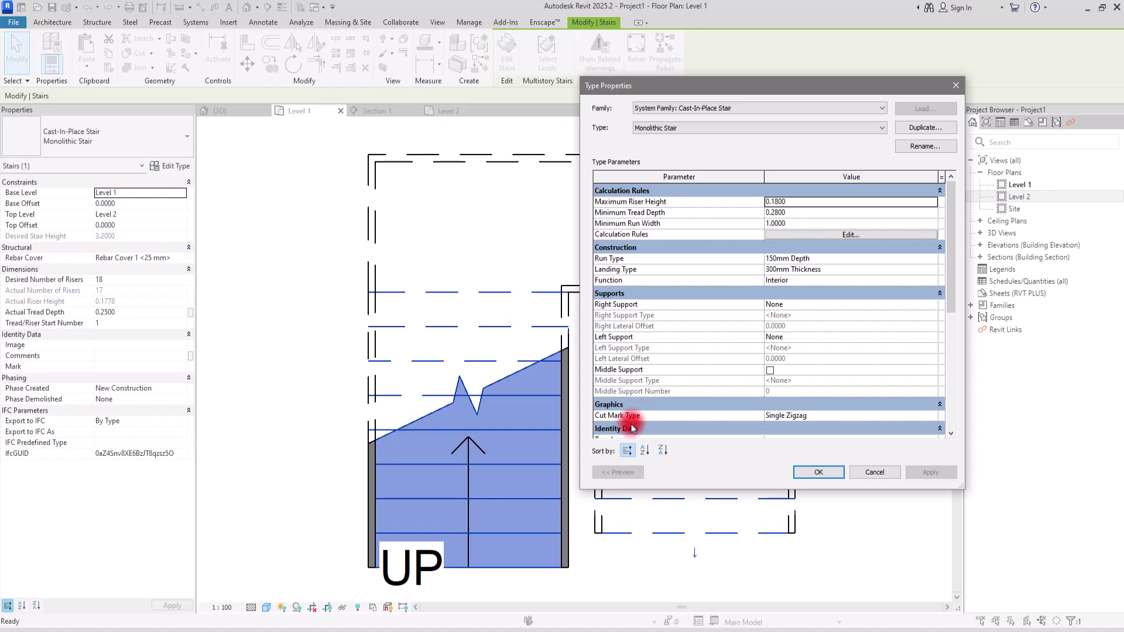
left_click(849, 416)
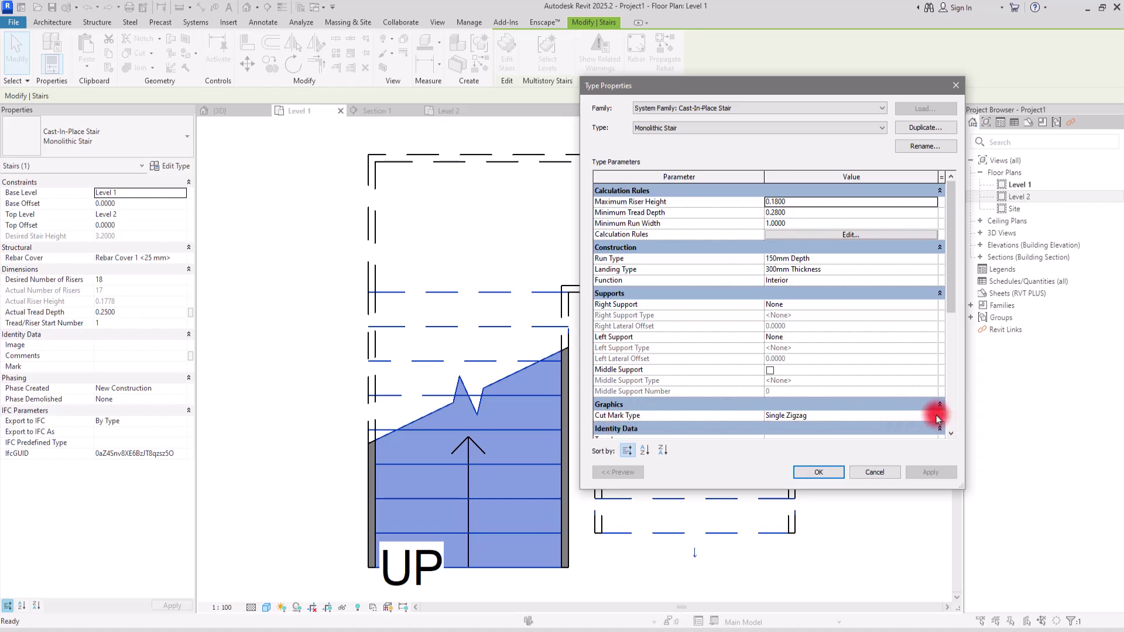
left_click(932, 416)
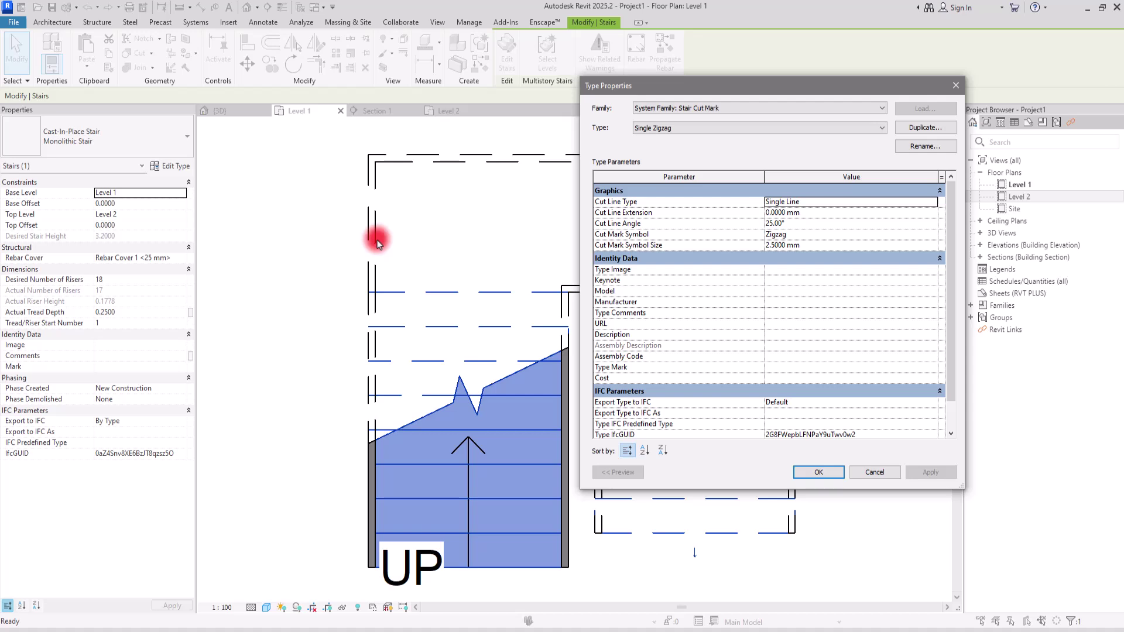
Step: Duplicate Single Zigzag as 'Single Zigzag 2' and confirm it appears in the type list
left_click(937, 130)
left_click(753, 282)
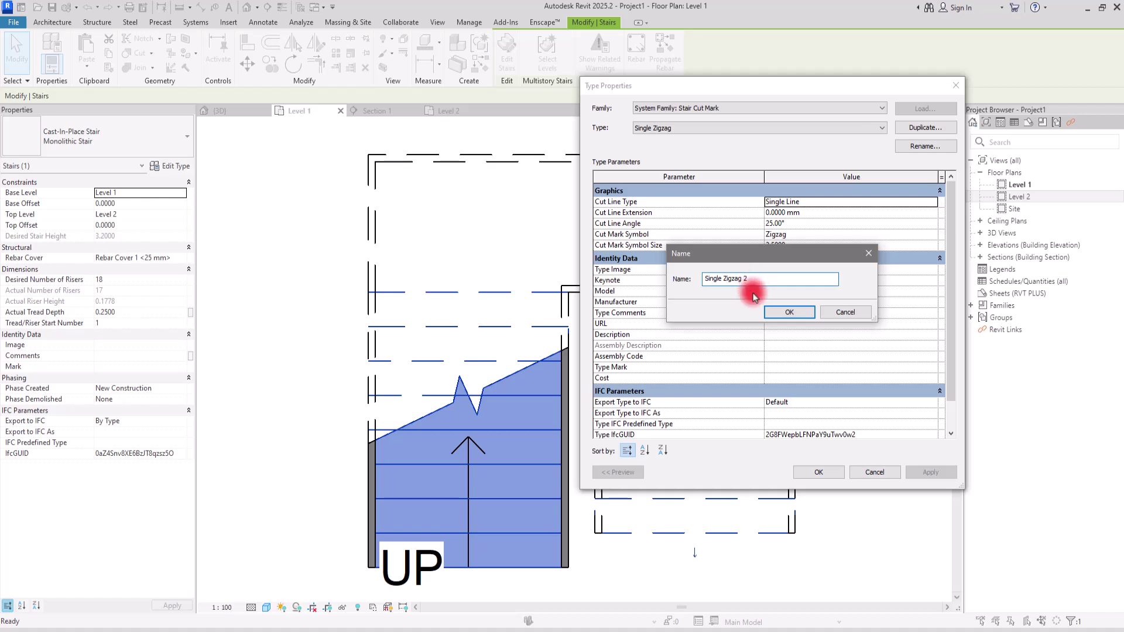
left_click(790, 312)
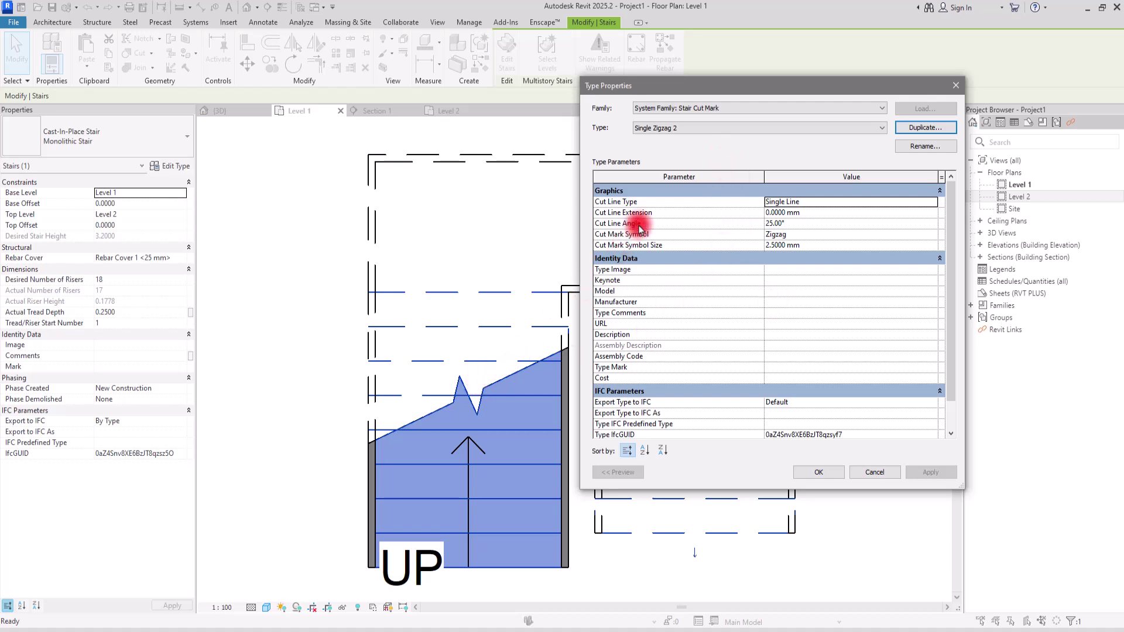
left_click(715, 133)
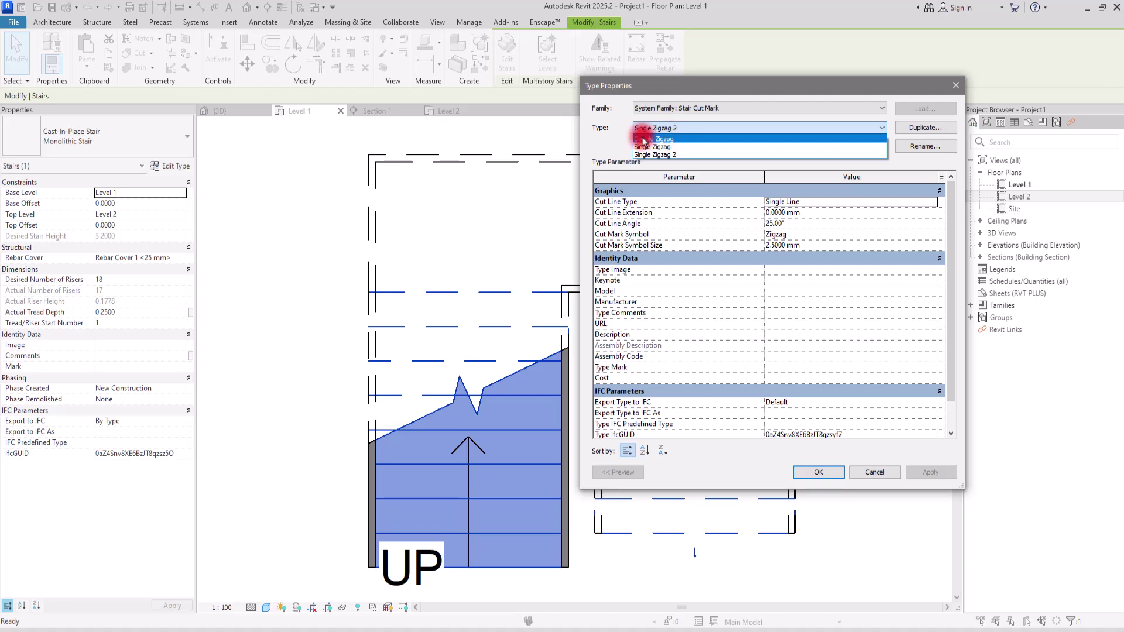
Step: Set Single Zigzag 2's cut line type to Double Line
left_click(606, 129)
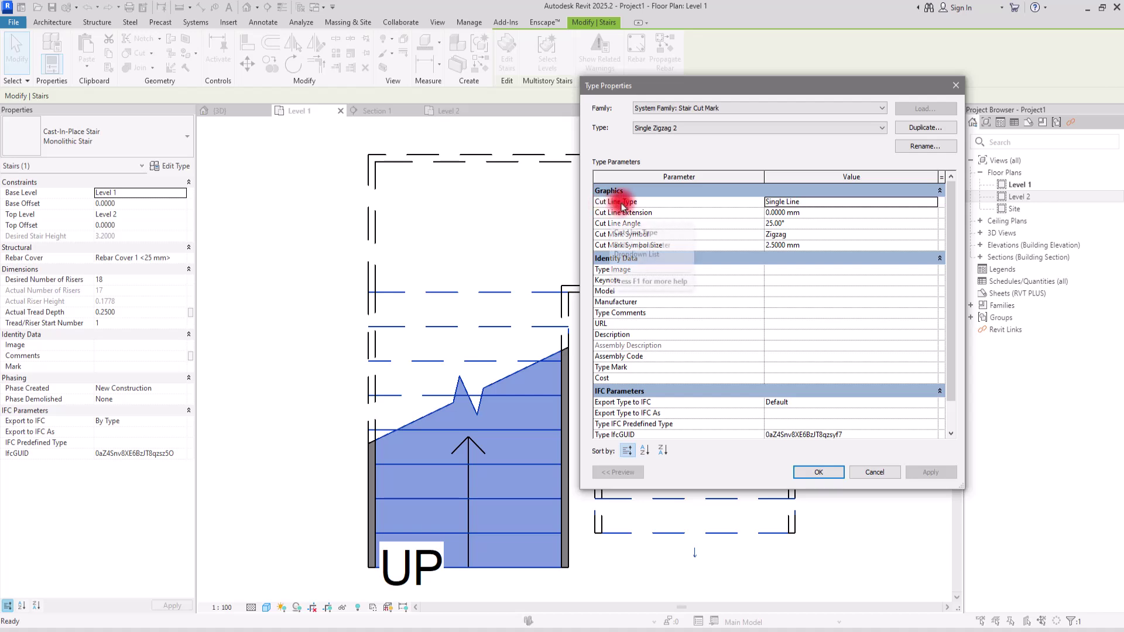
left_click(914, 206)
left_click(913, 206)
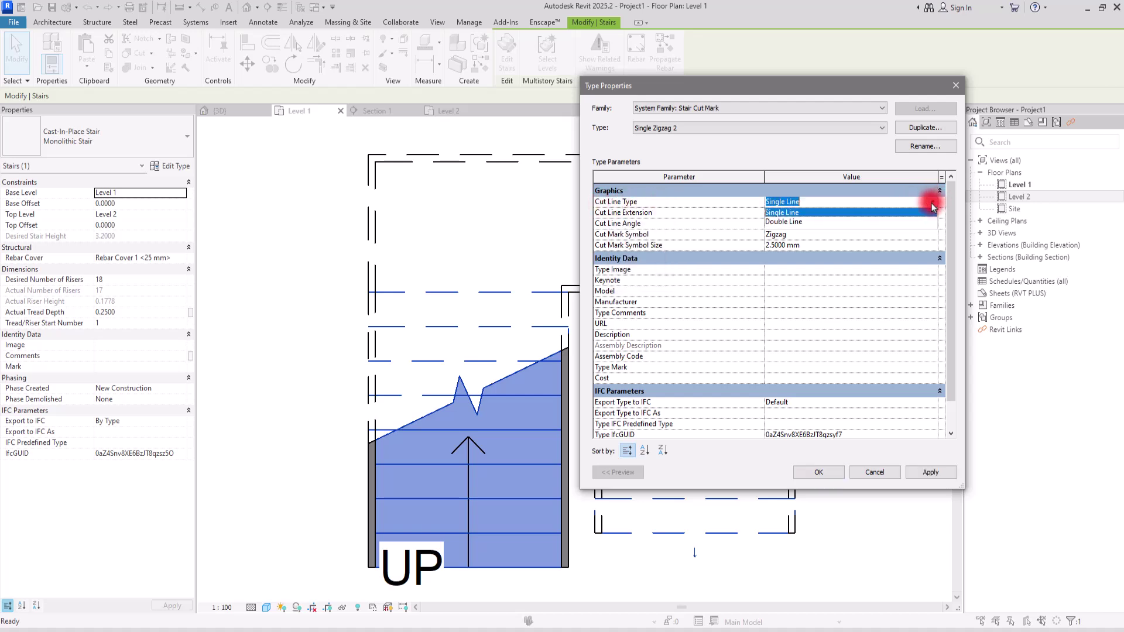
left_click(776, 224)
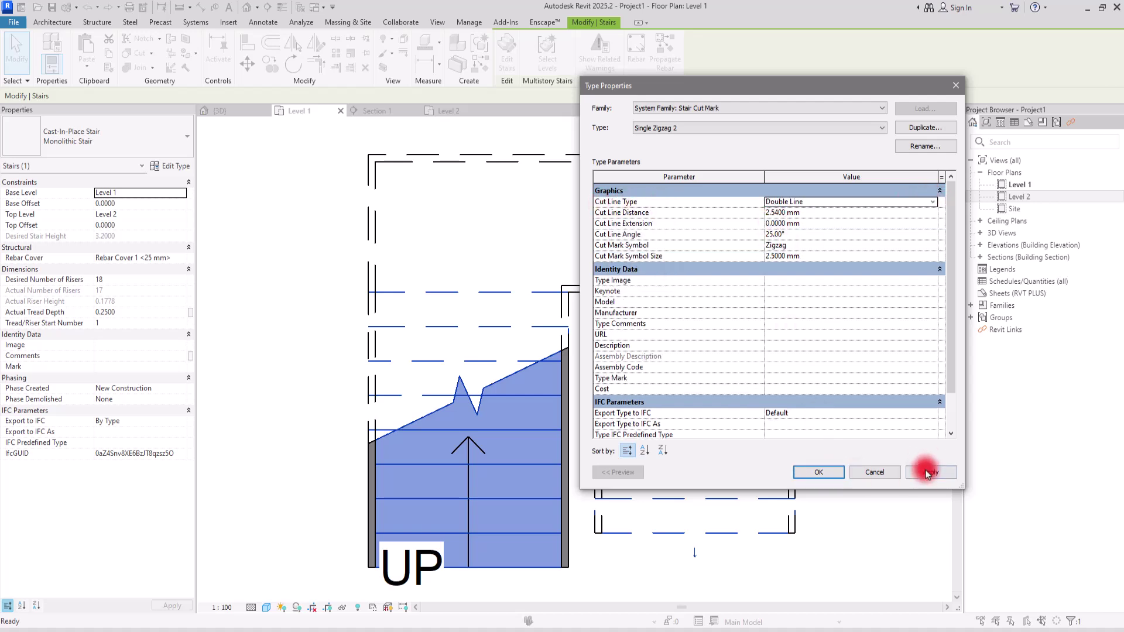
left_click(798, 468)
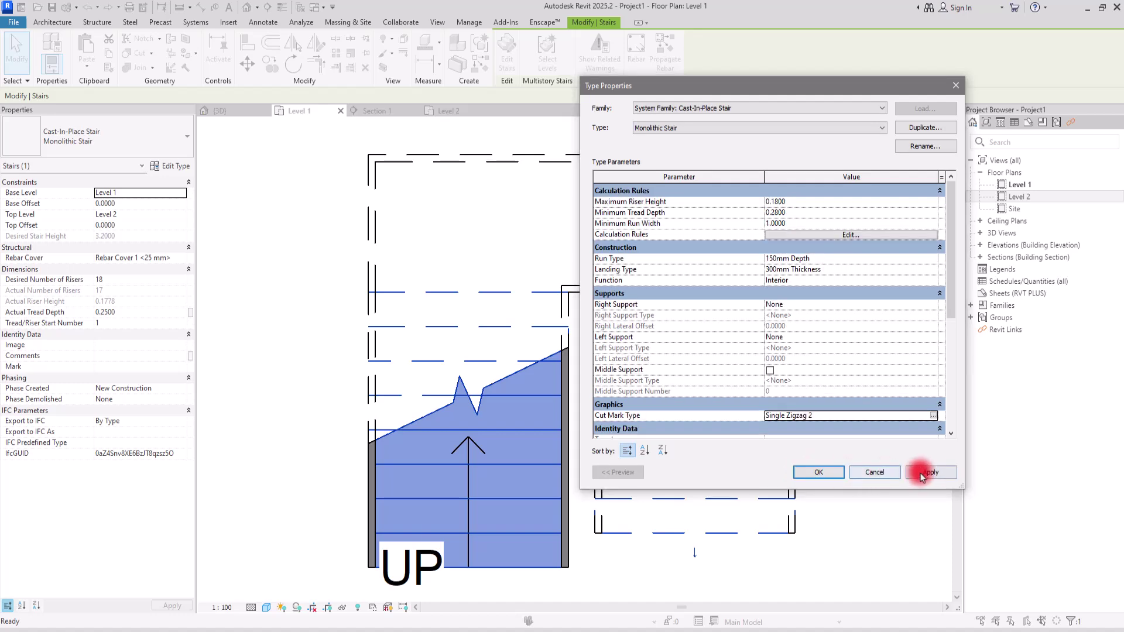
Step: Assign Single Zigzag 2 to the stair and start editing its cut line distance
left_click(931, 474)
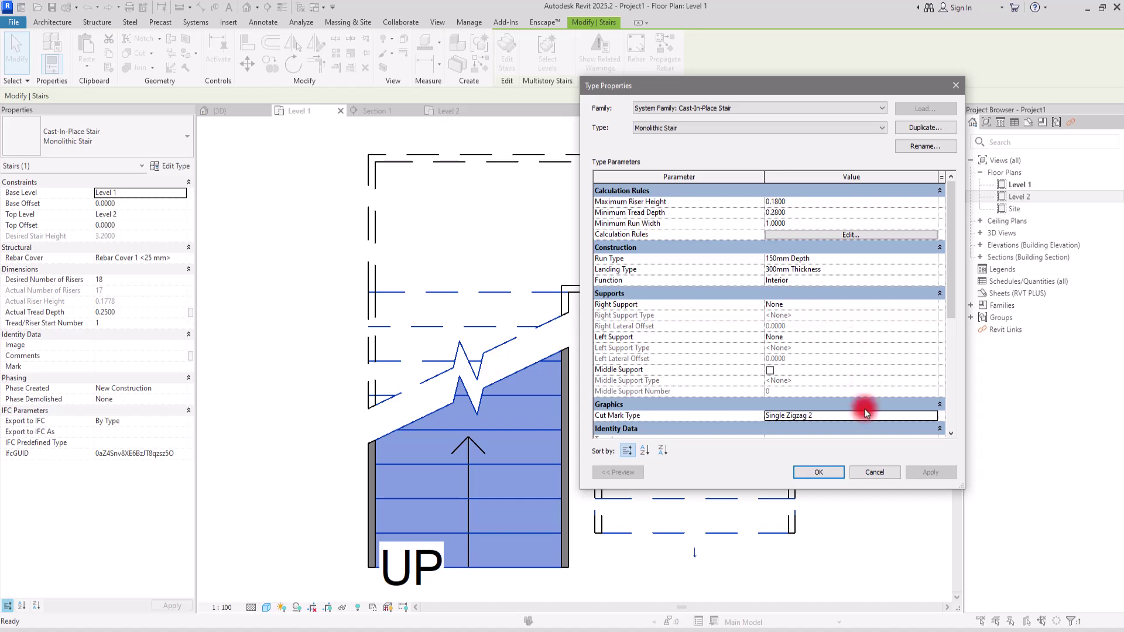
left_click(932, 417)
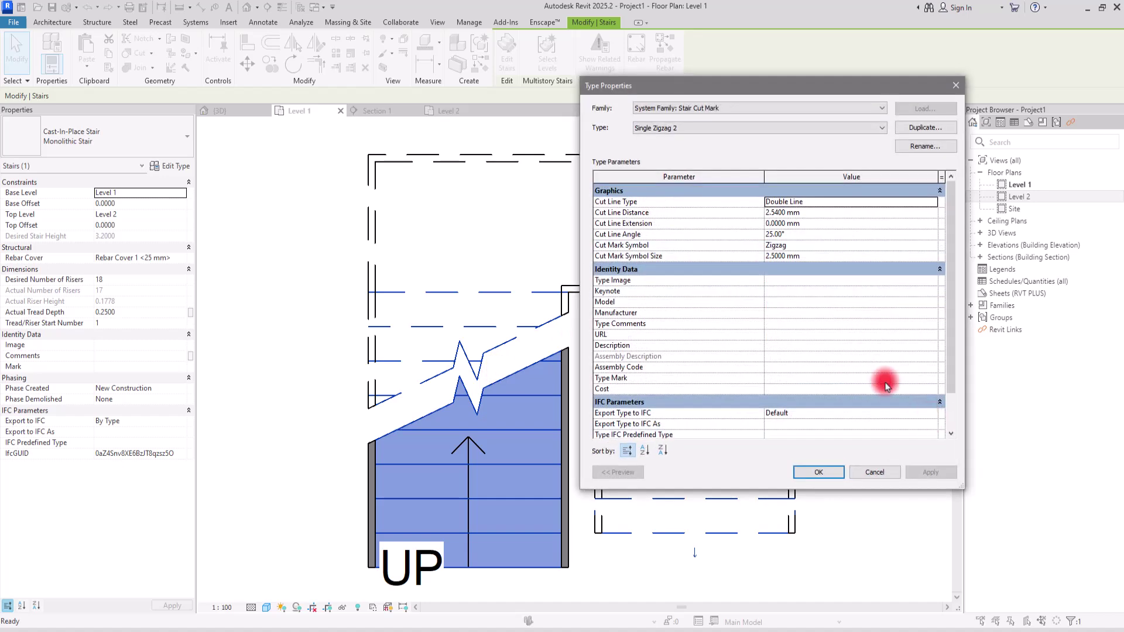
left_click(824, 215)
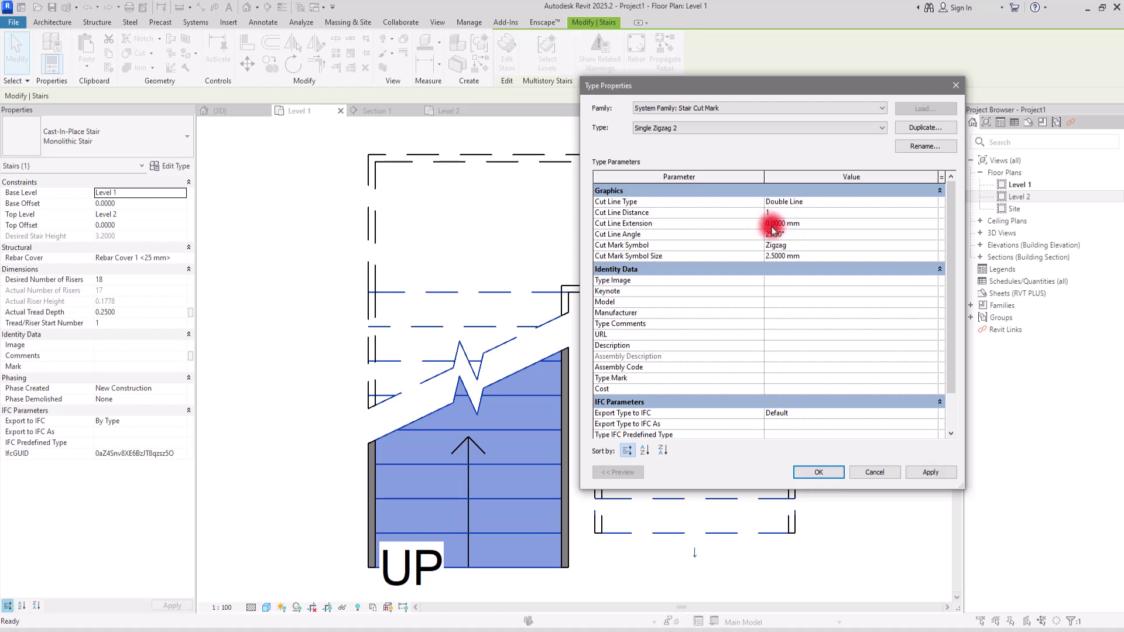
Step: Apply a 1.0 mm cut line distance and a 1 mm cut line extension
left_click(931, 472)
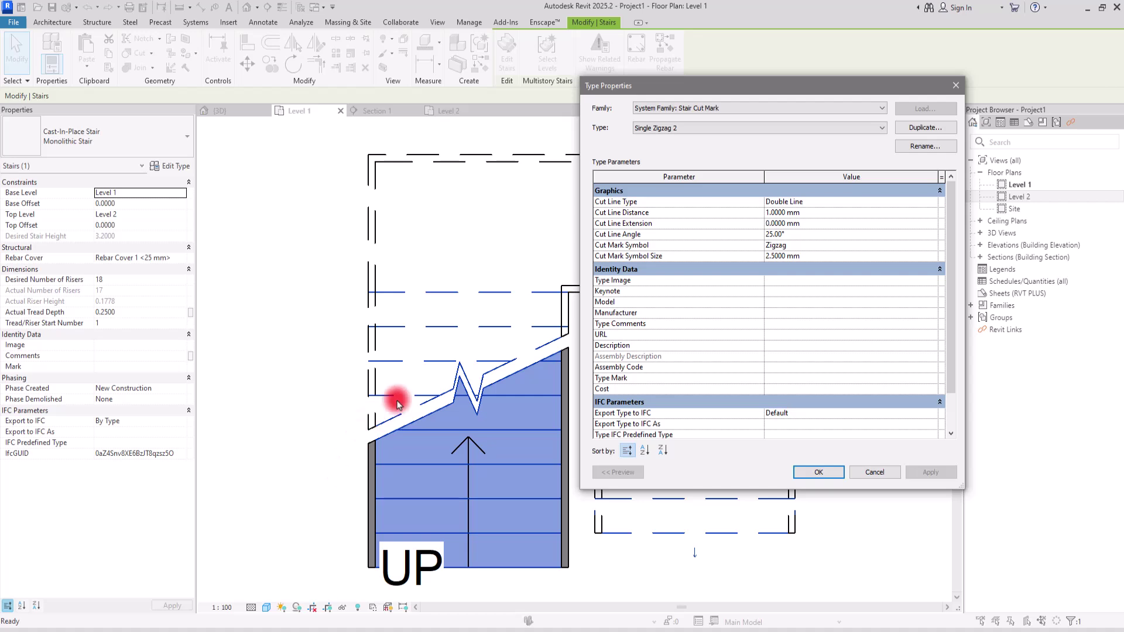
left_click(812, 214)
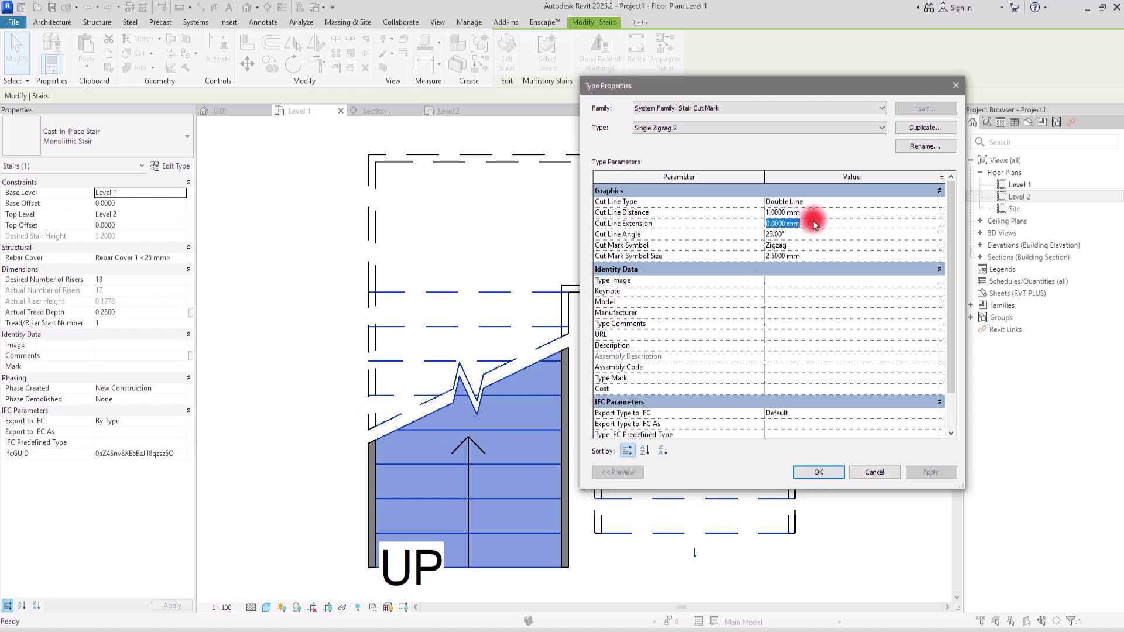
left_click(944, 472)
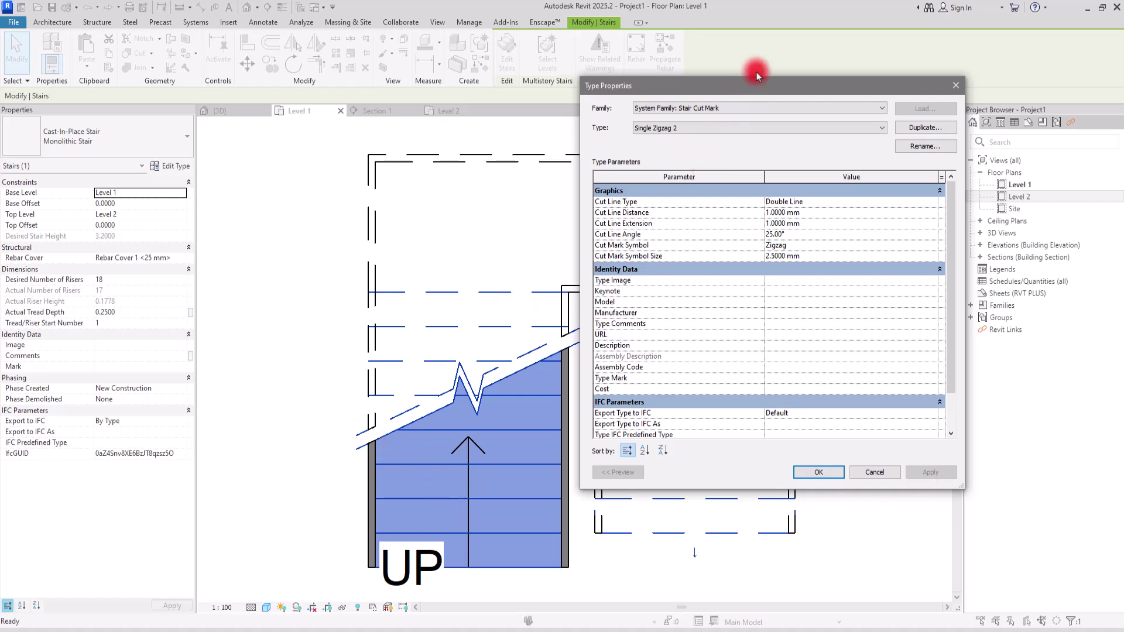
left_click_drag(763, 86, 808, 73)
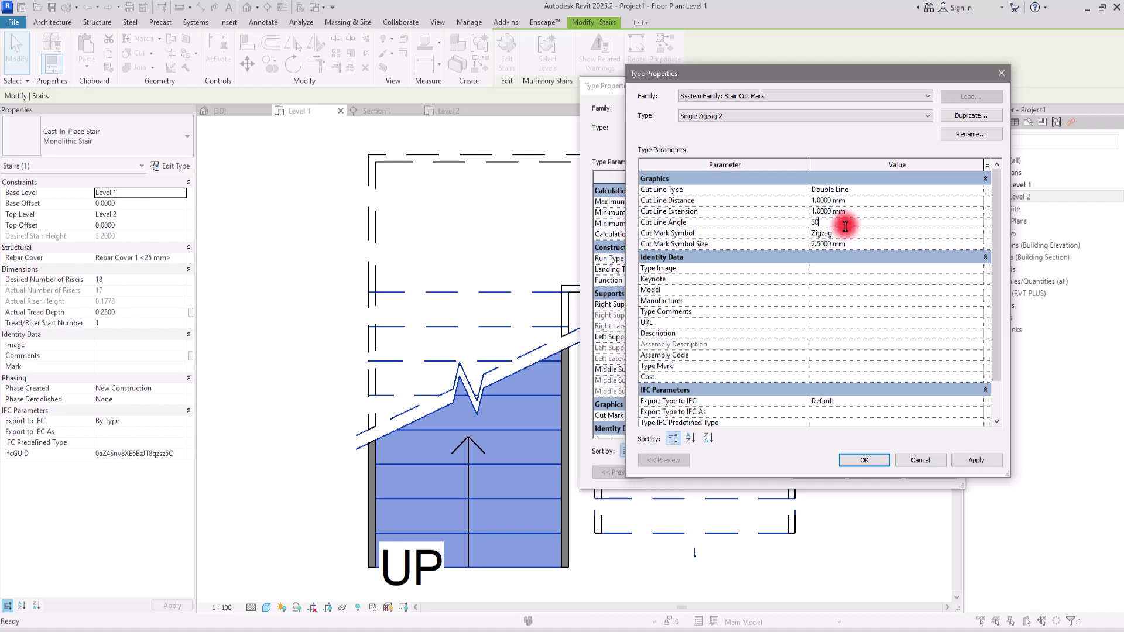
Step: Apply the 30° cut line angle and try the Curve cut mark symbol
left_click(976, 460)
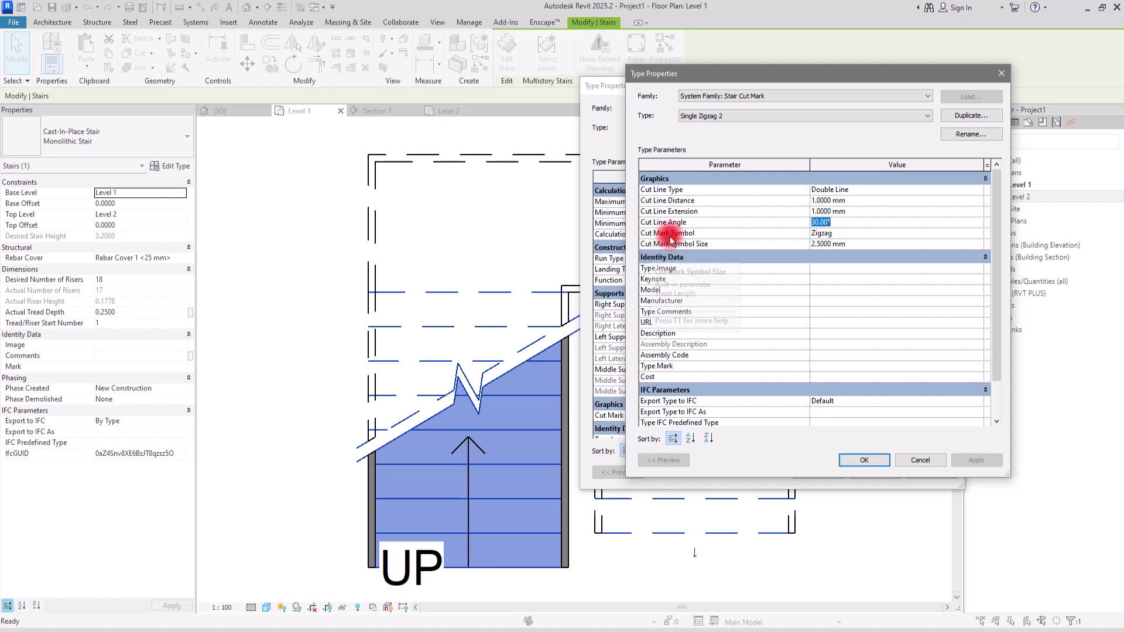
left_click(965, 234)
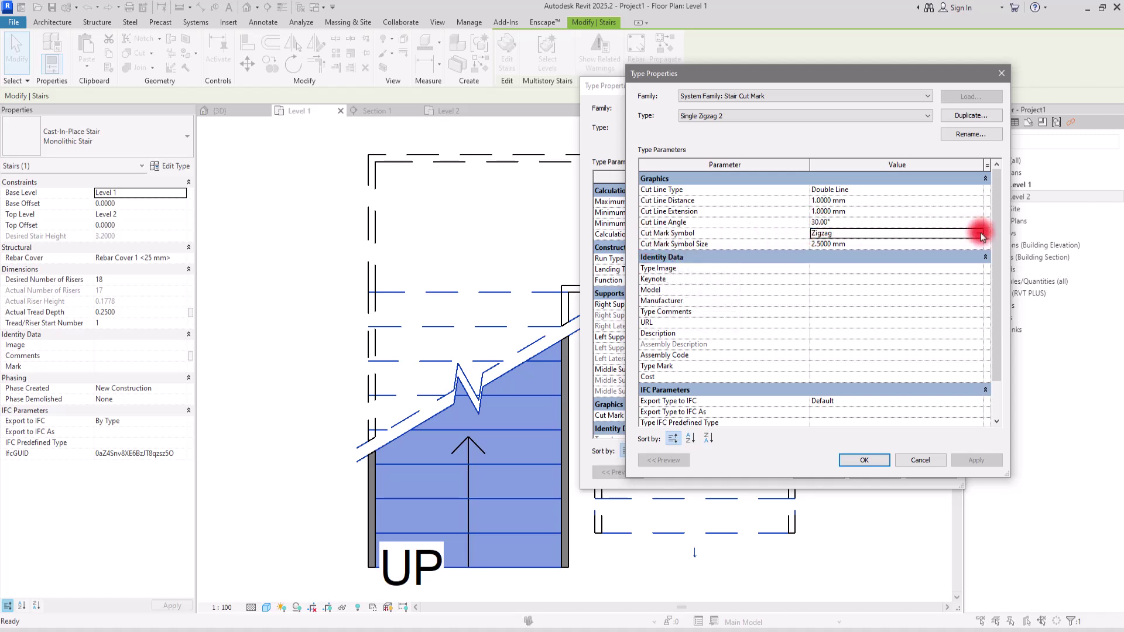
left_click(978, 233)
left_click(835, 263)
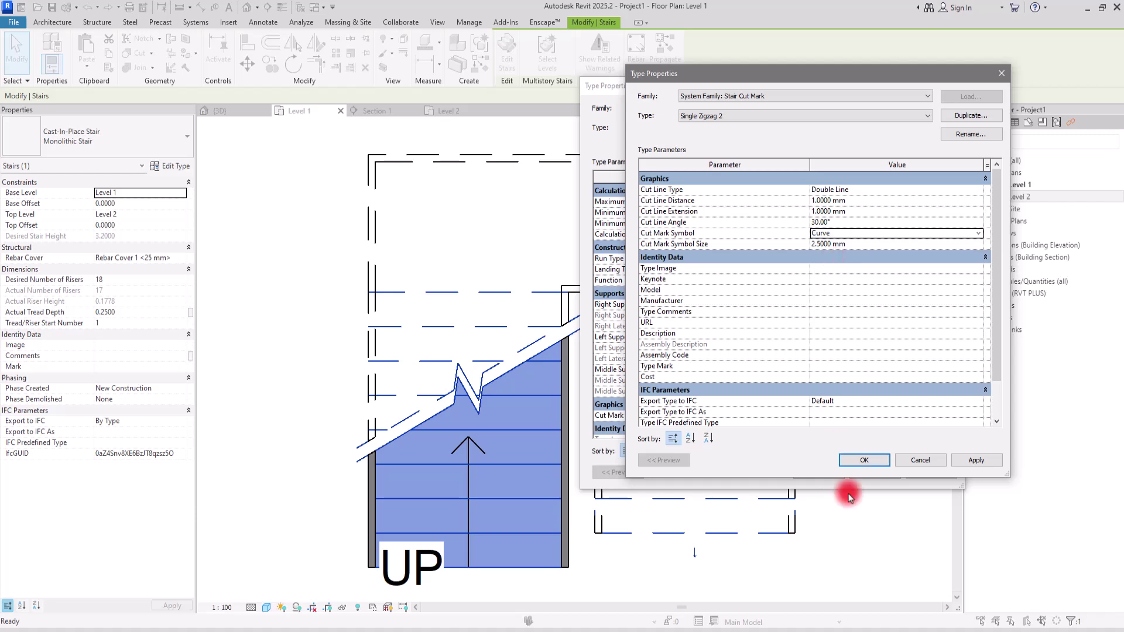
left_click(968, 460)
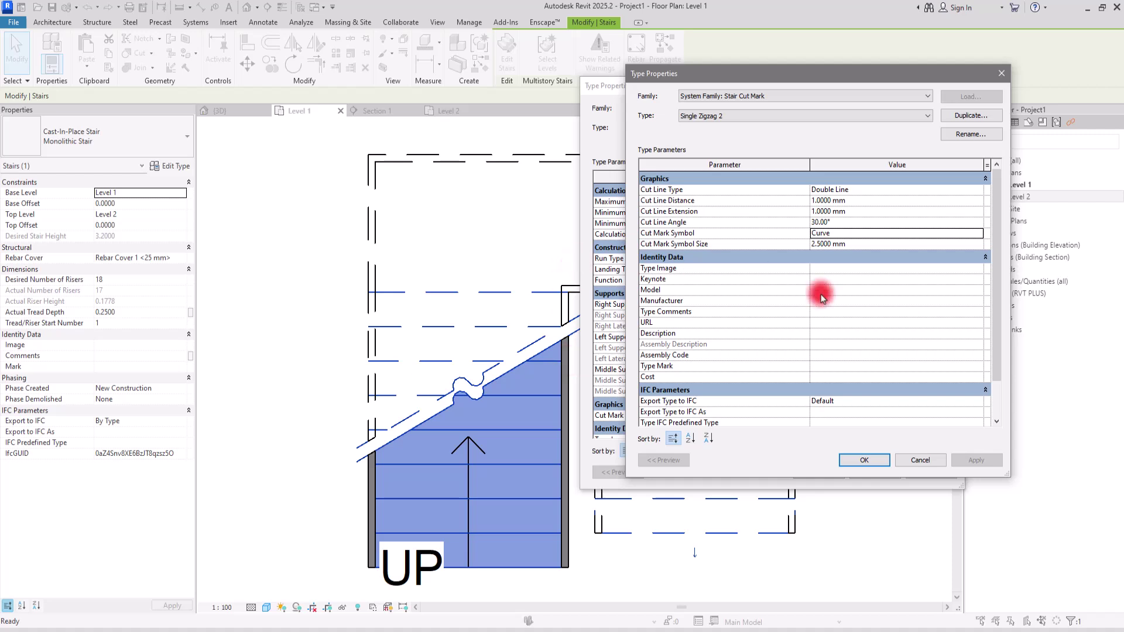
Step: Try no cut mark symbol, then set the symbol back to Zigzag
left_click(975, 233)
left_click(823, 245)
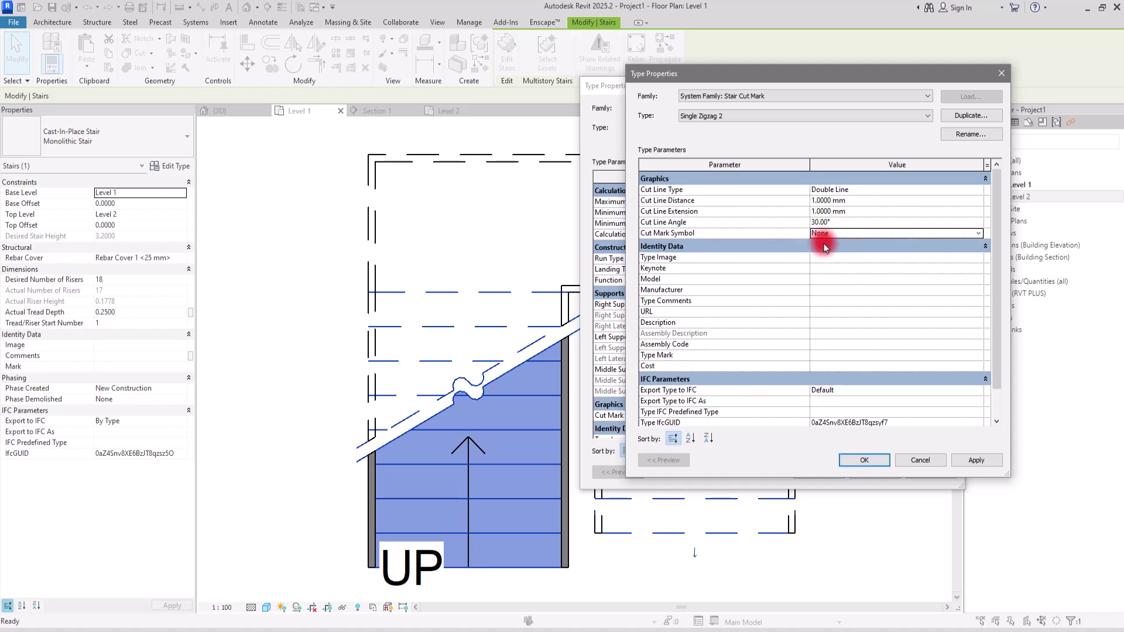
left_click(979, 462)
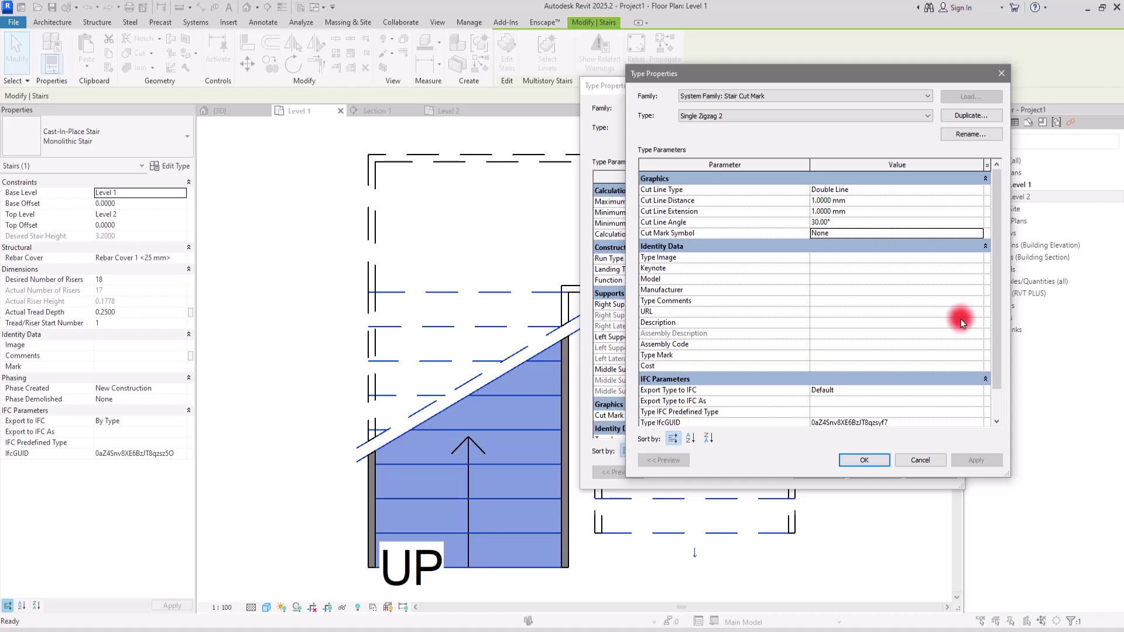
left_click(979, 233)
left_click(826, 254)
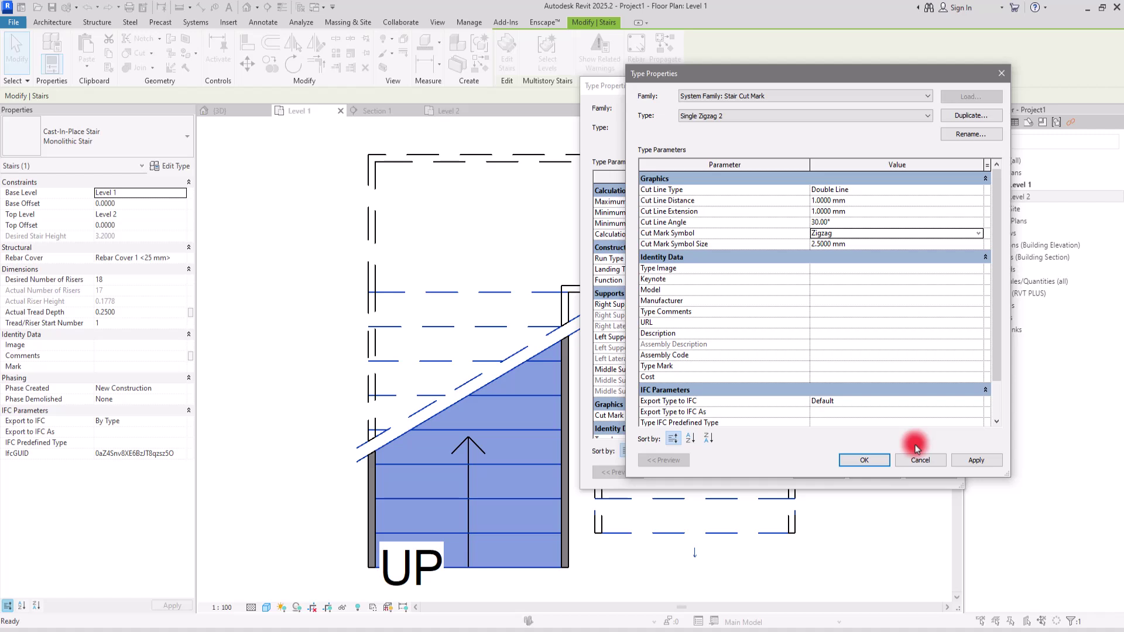
Step: Switch the cut line to Single Line, confirm both type dialogs, and deselect the stair
left_click(978, 189)
left_click(979, 189)
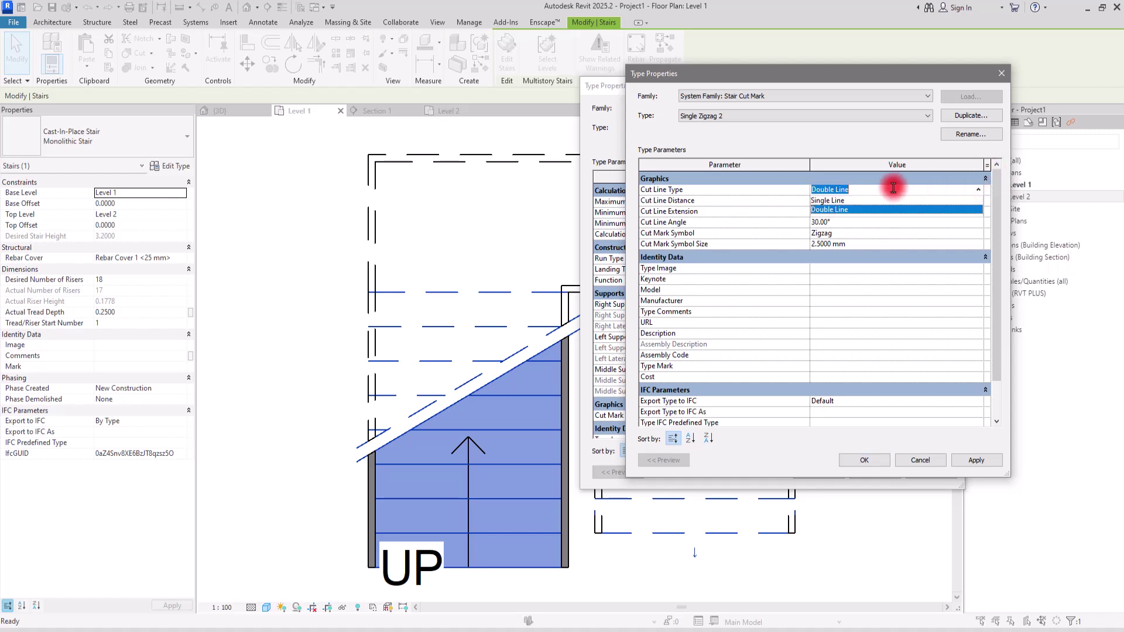
left_click(828, 200)
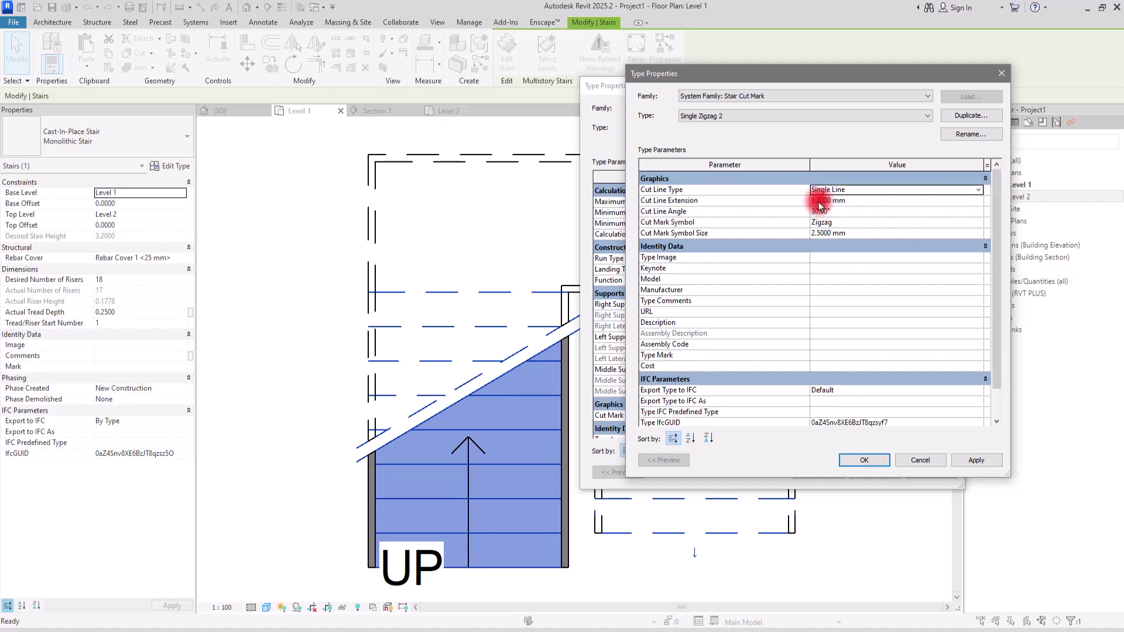
left_click(977, 460)
left_click(866, 460)
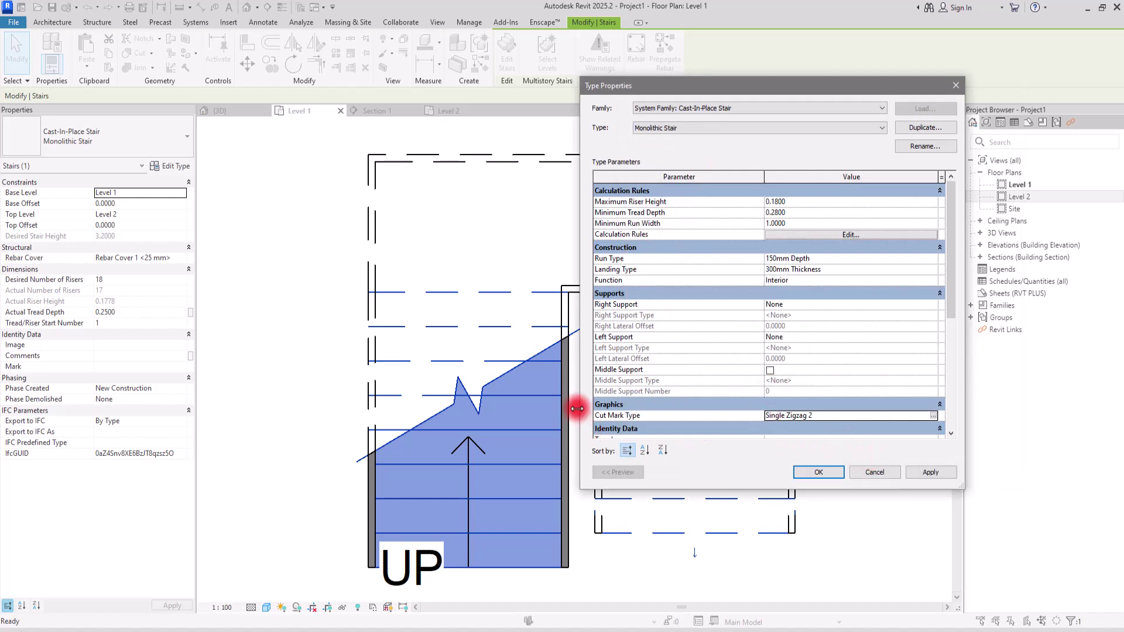
left_click(819, 472)
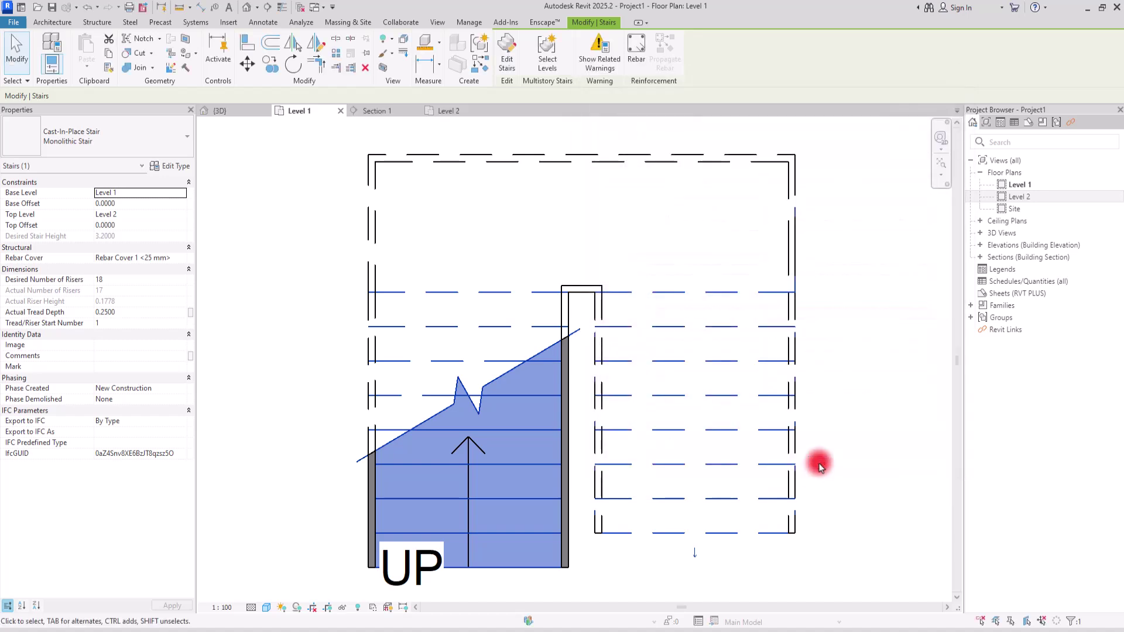
left_click(818, 467)
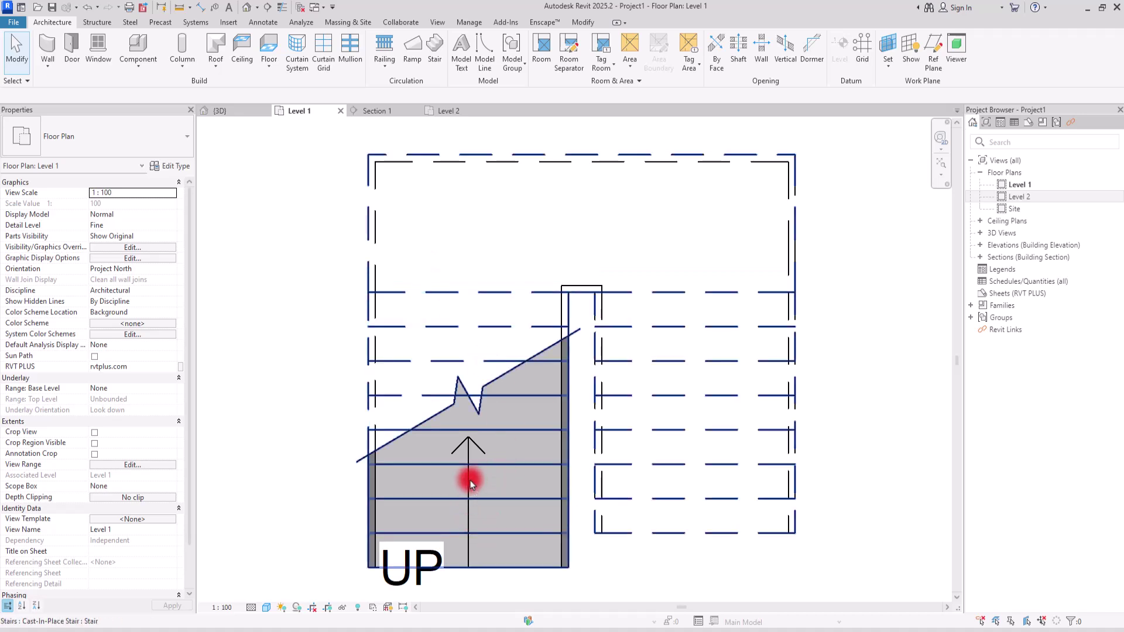
Step: Select the stair's up-direction path and open its Automatic Up/Down Direction type settings
left_click(472, 443)
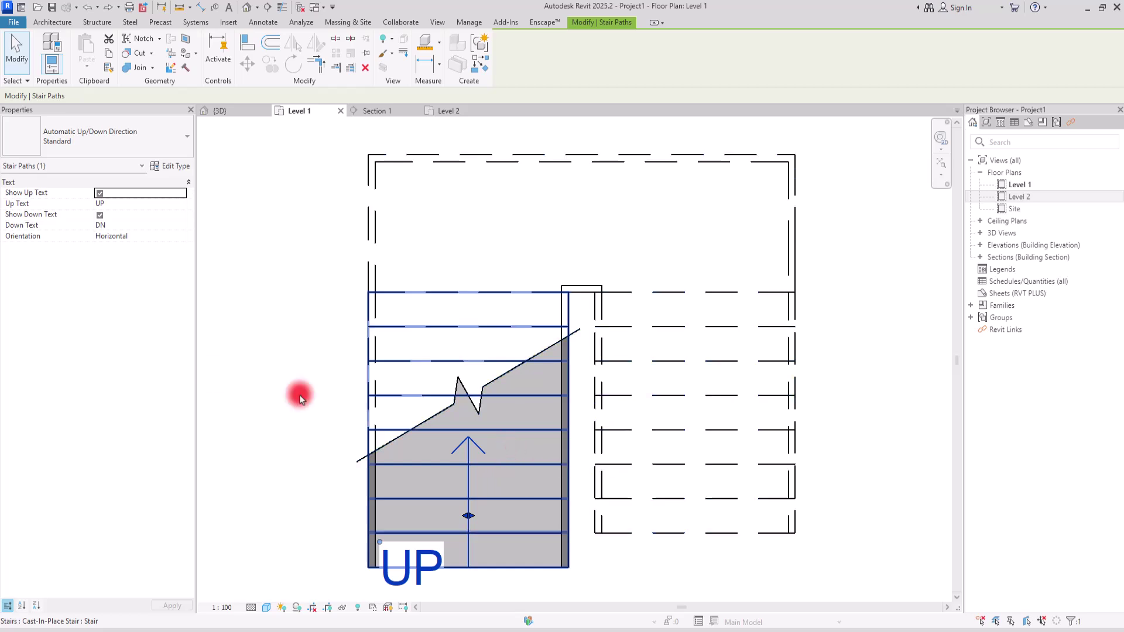
left_click(176, 167)
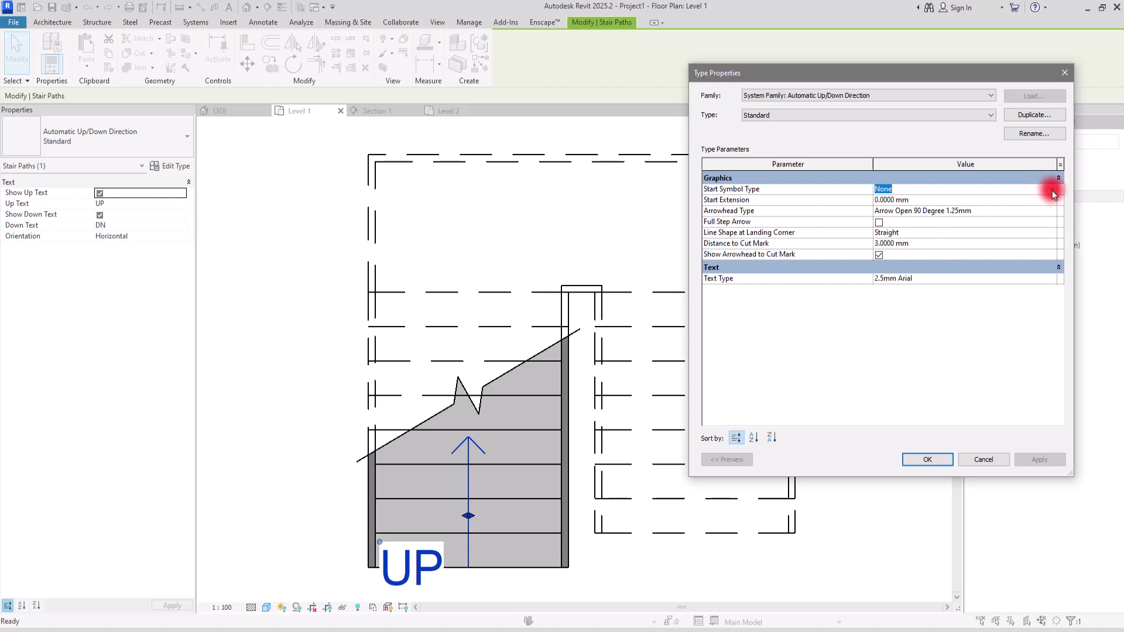
left_click(1052, 190)
scroll(924, 240, "down", 2)
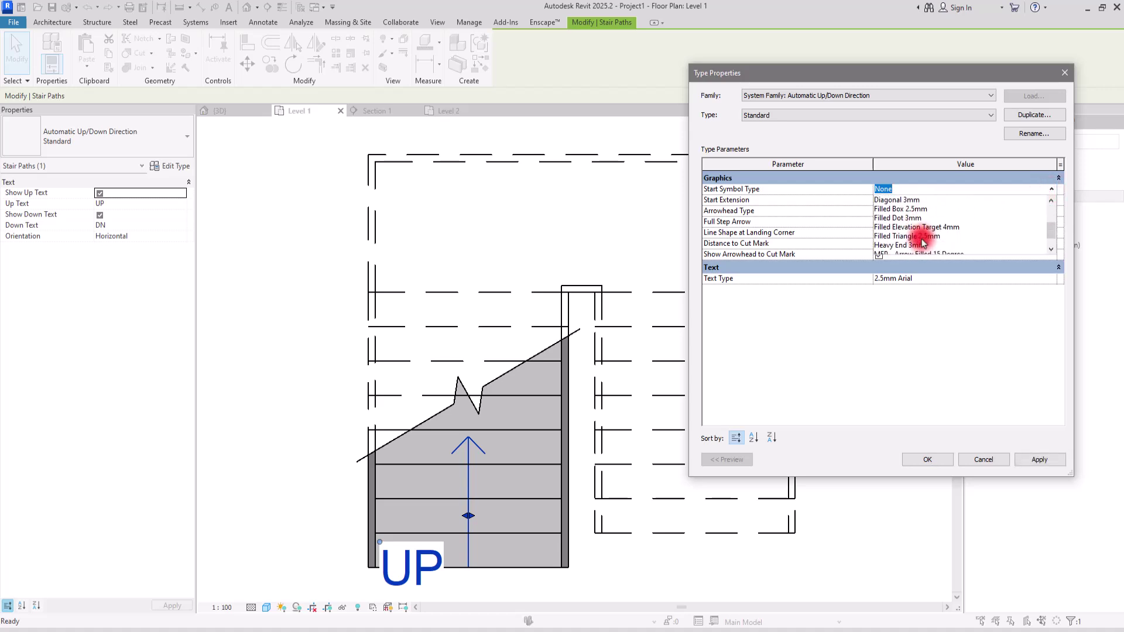
left_click(900, 218)
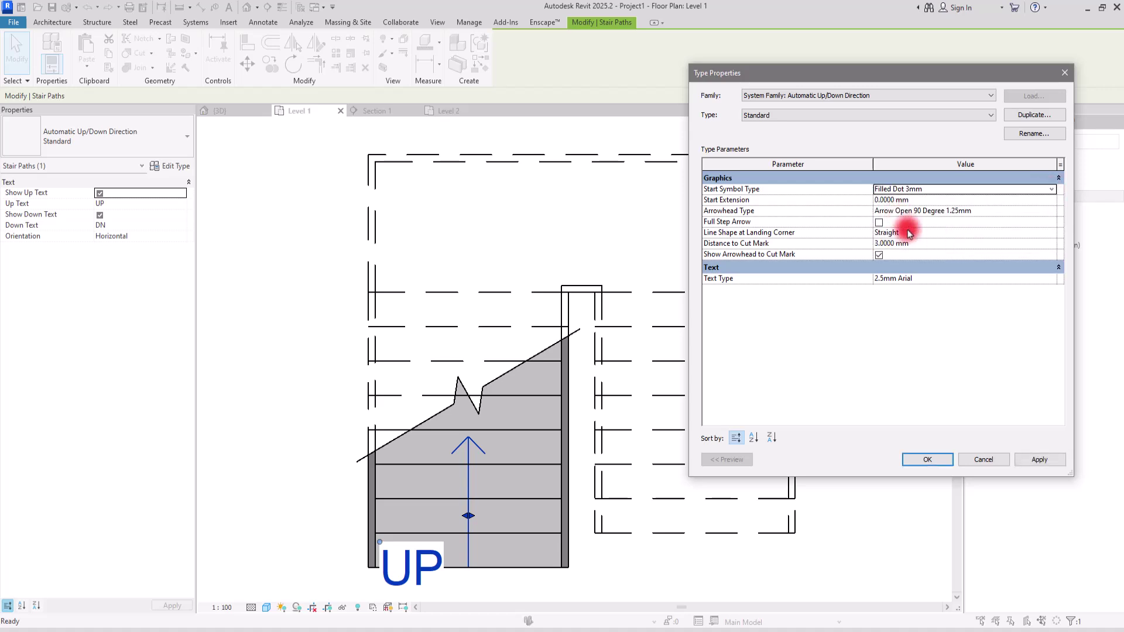
left_click(1035, 459)
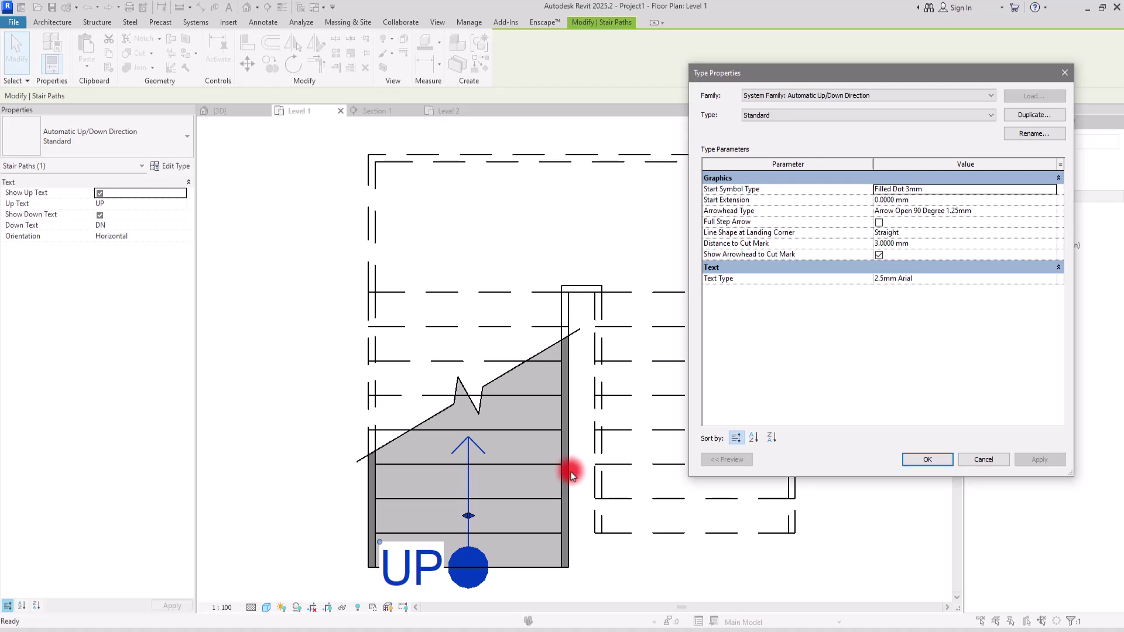
left_click(1051, 188)
scroll(898, 216, "up", 2)
left_click(890, 199)
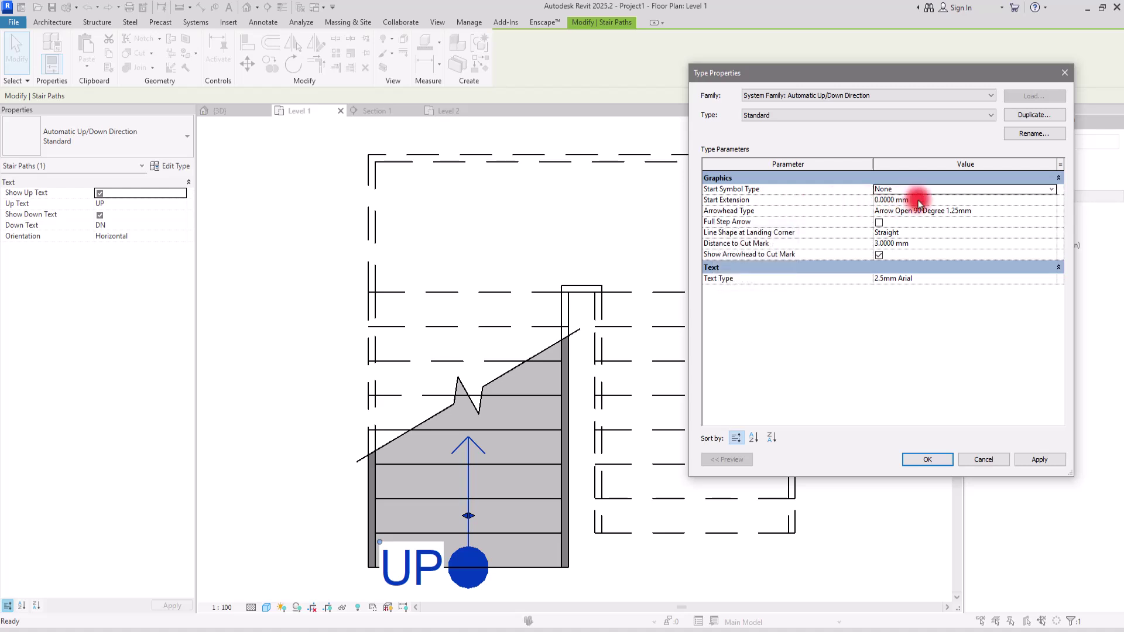
left_click(1036, 462)
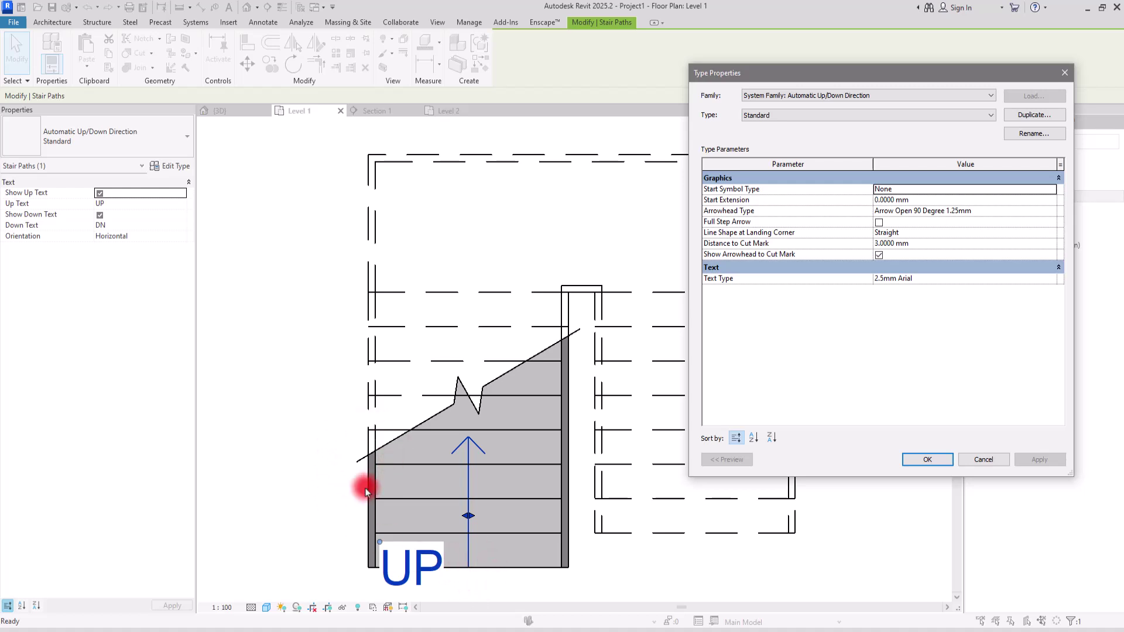
Step: Apply a 2 mm start extension, test filled 20°/15° arrowheads, then restore Arrow Open 90 Degree 1.25mm
left_click(933, 200)
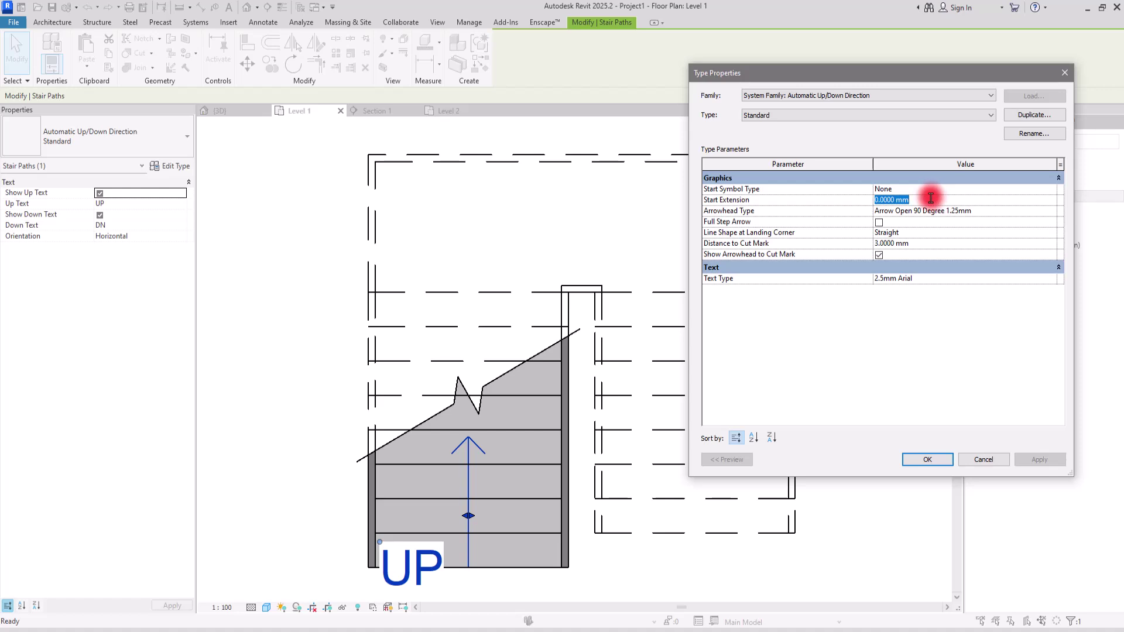
left_click(1040, 459)
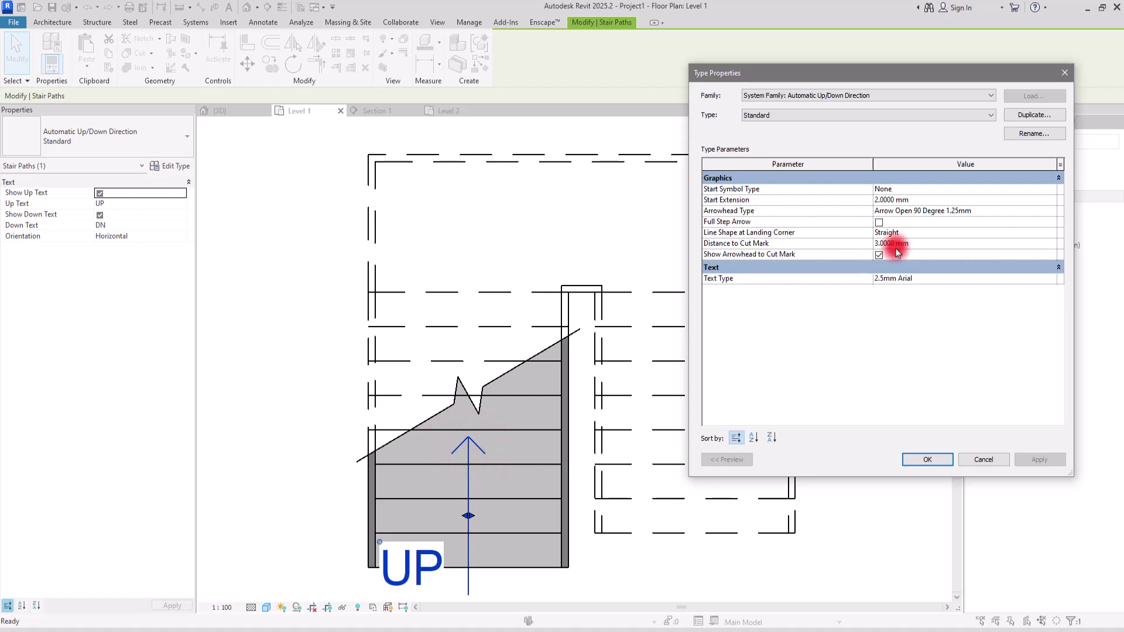
left_click(1052, 212)
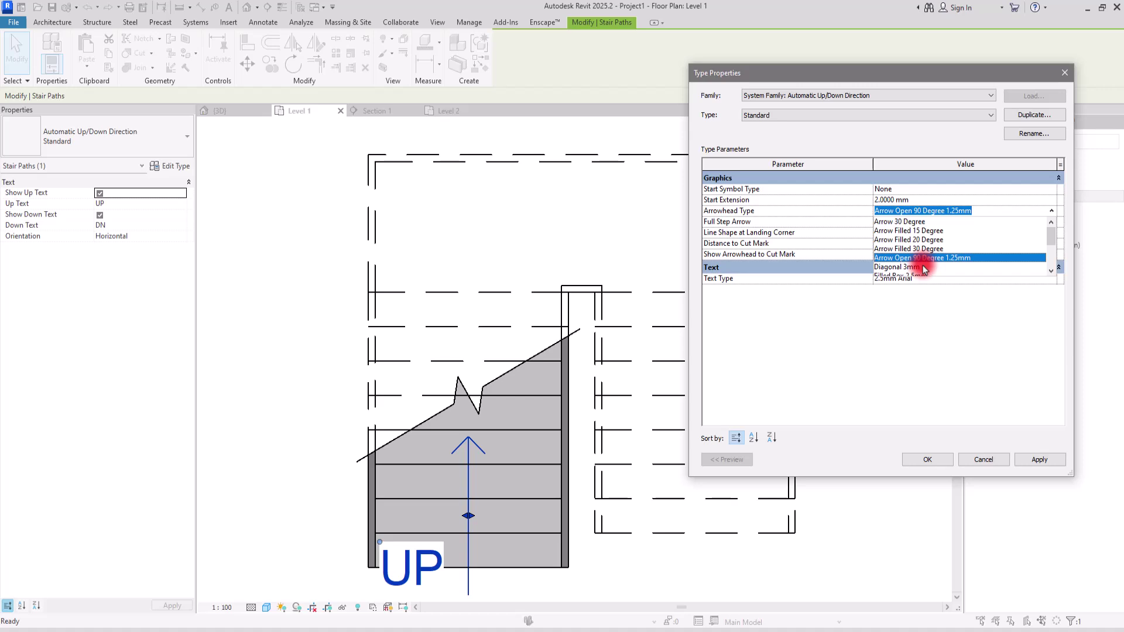
left_click(897, 240)
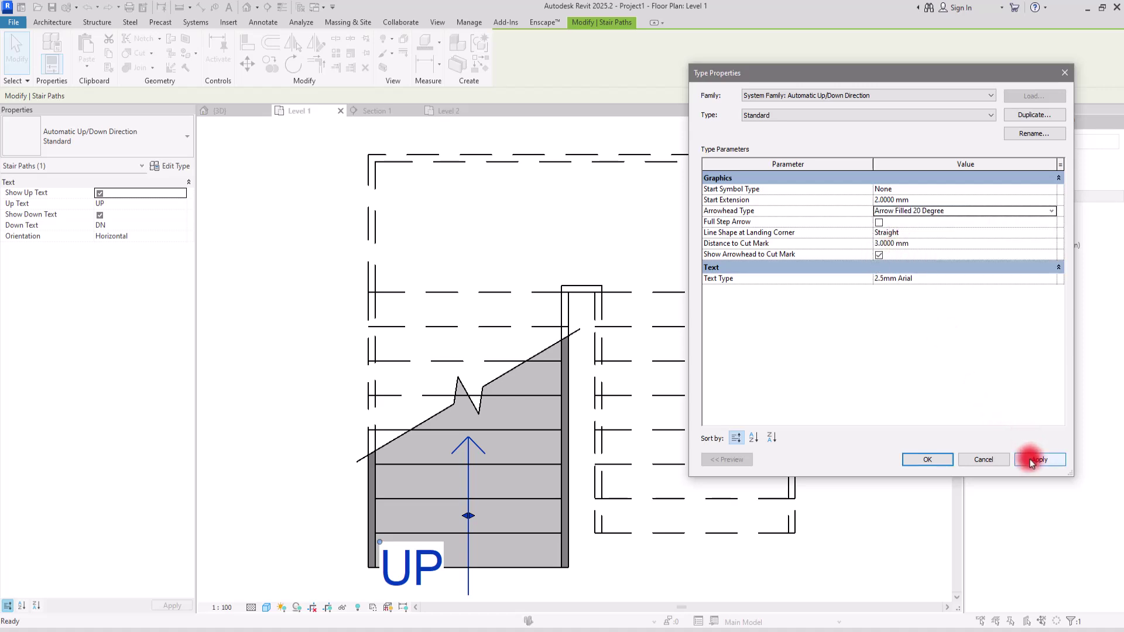
left_click(1052, 211)
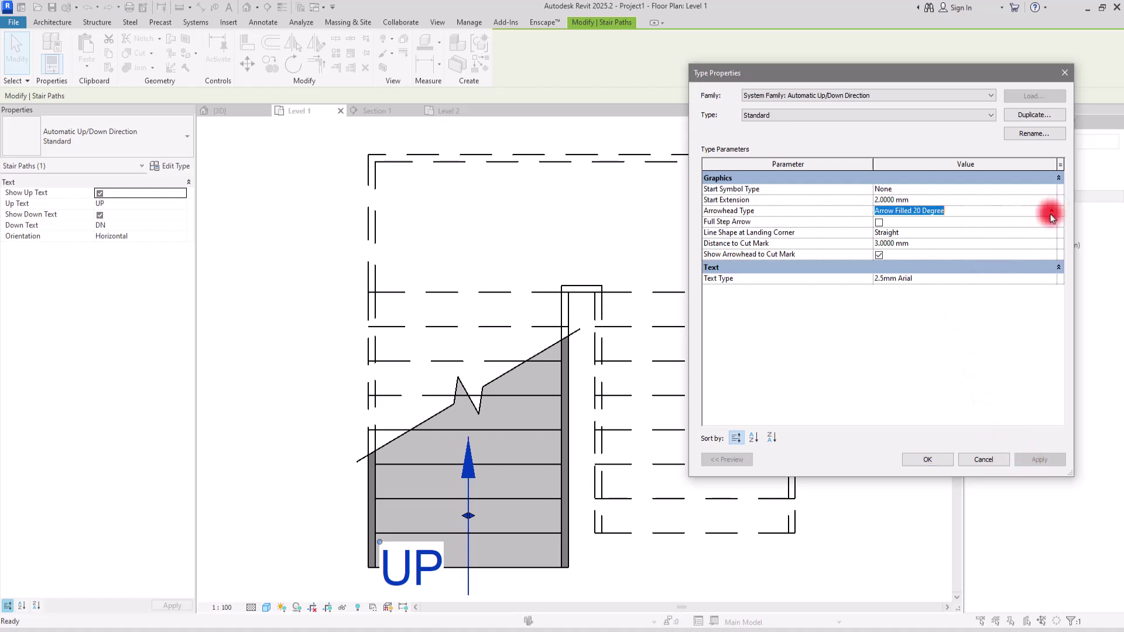
left_click(937, 230)
left_click(1036, 461)
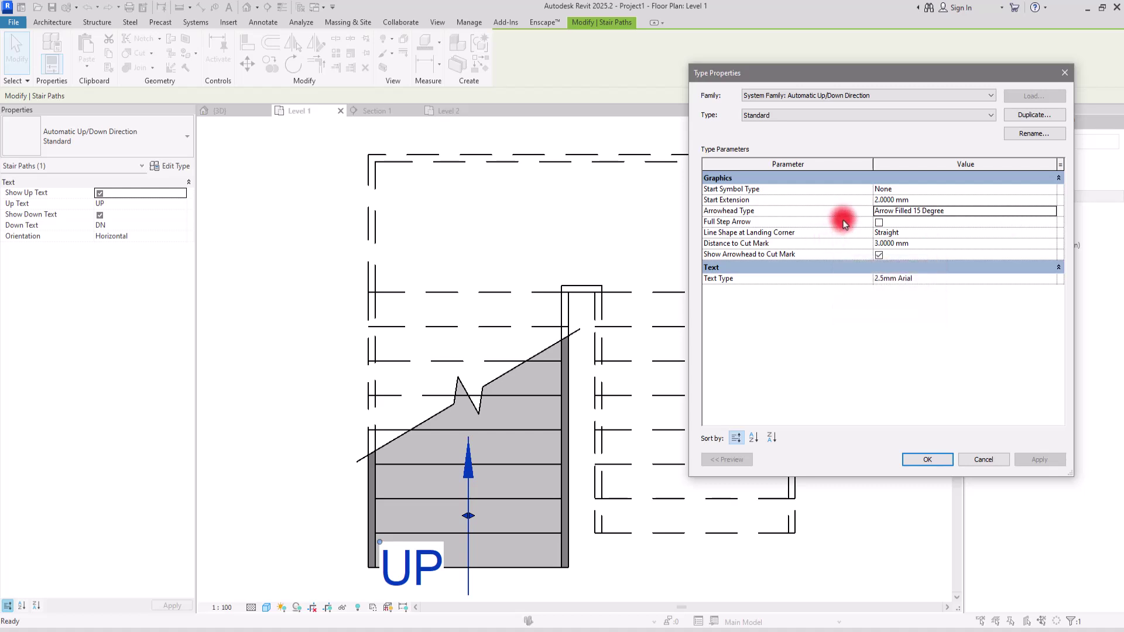
left_click(1052, 212)
left_click(912, 259)
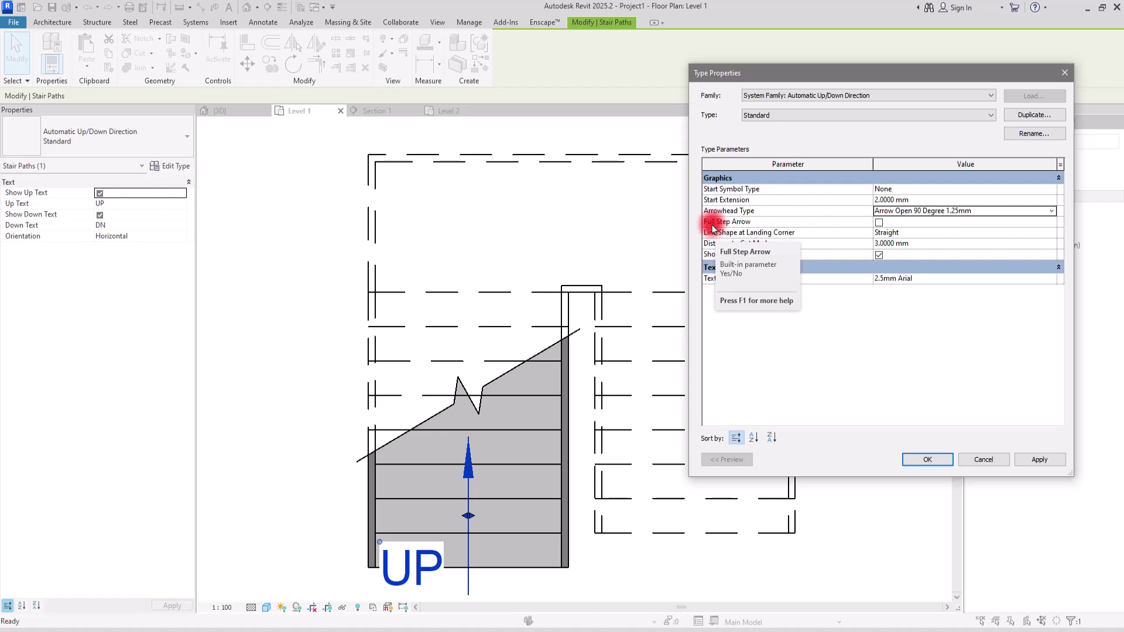
left_click(879, 222)
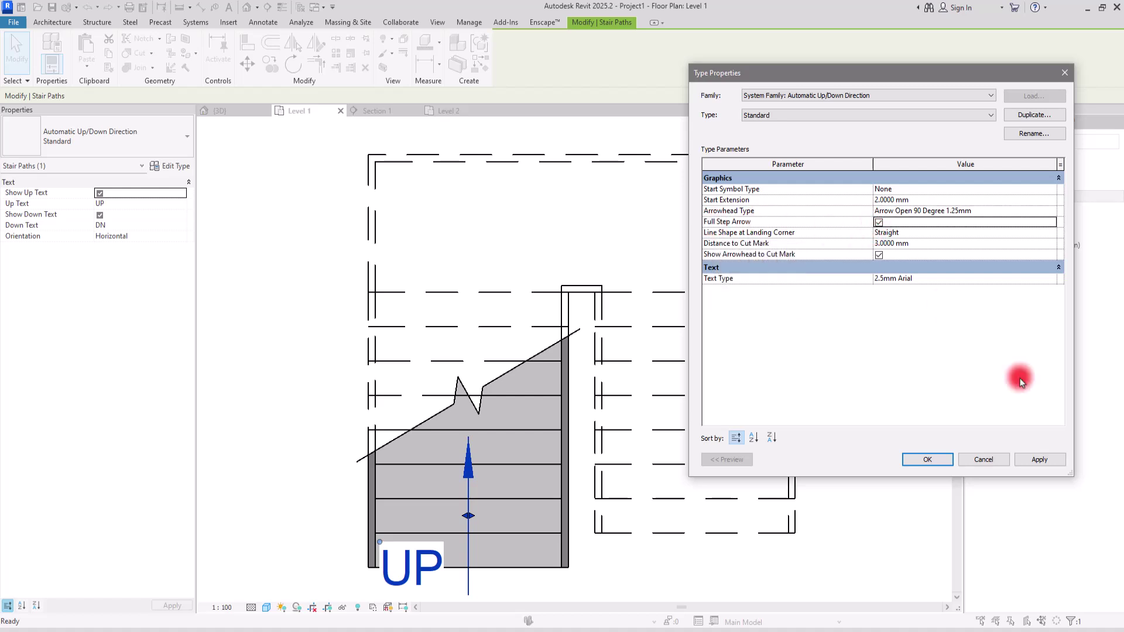
left_click(1035, 459)
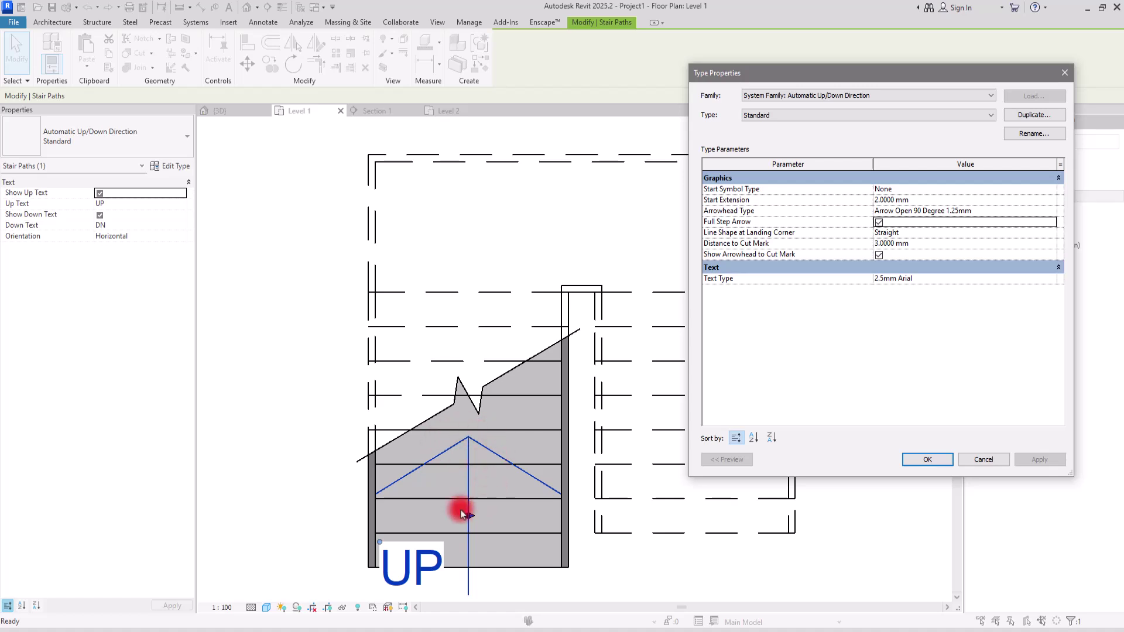
left_click(878, 223)
left_click(1039, 459)
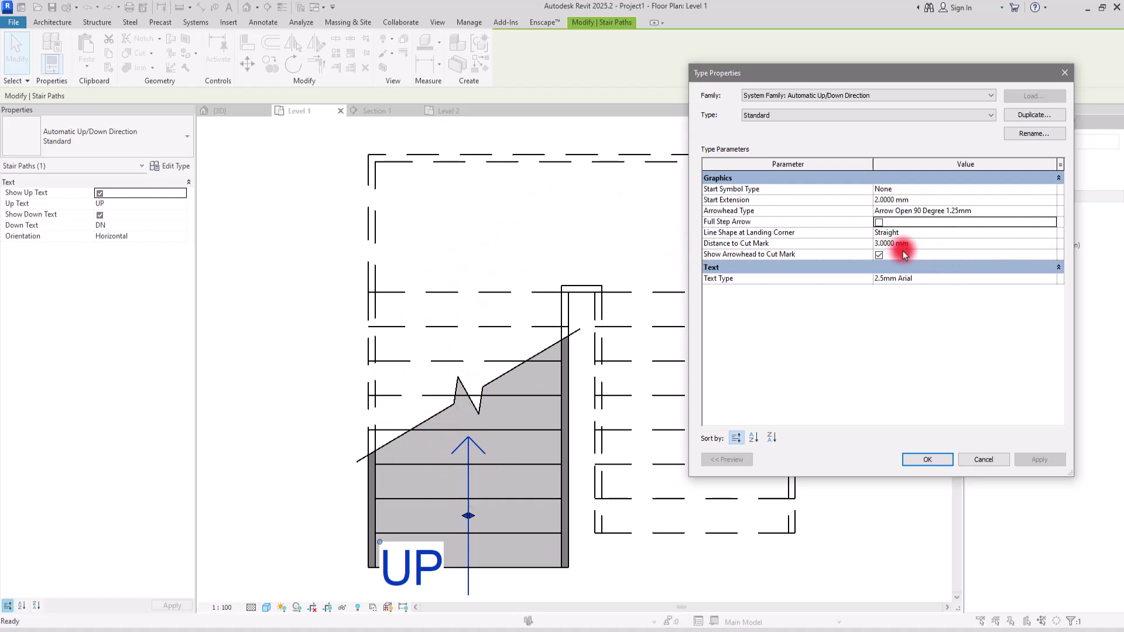
Step: Try a Curved landing corner line shape for the stair path type and confirm it
left_click(1050, 236)
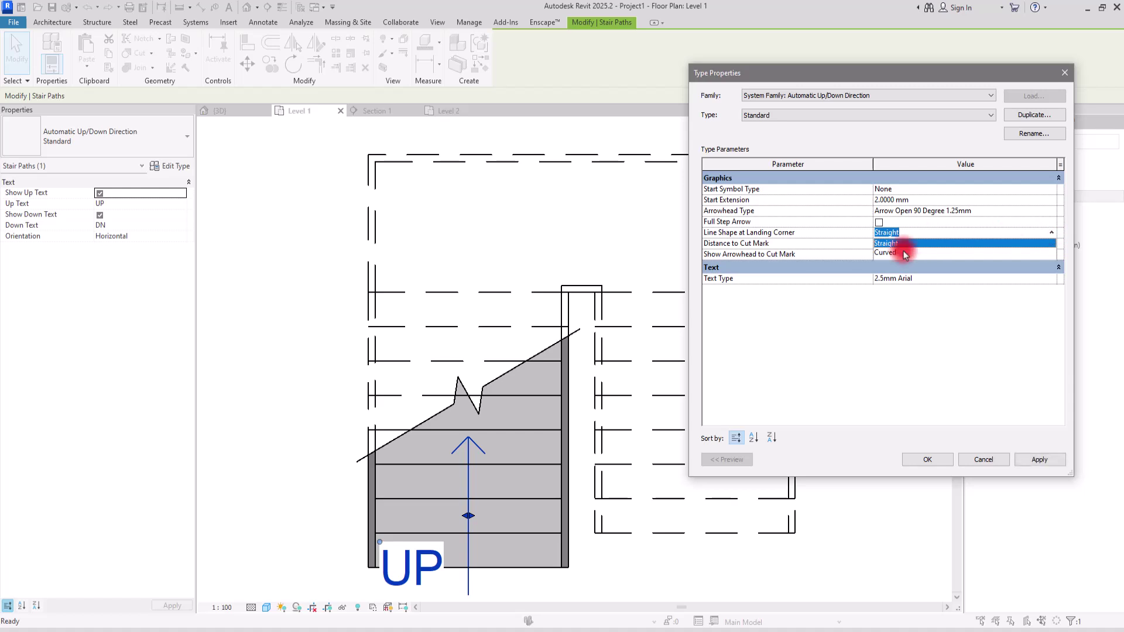
left_click(902, 253)
left_click(1038, 458)
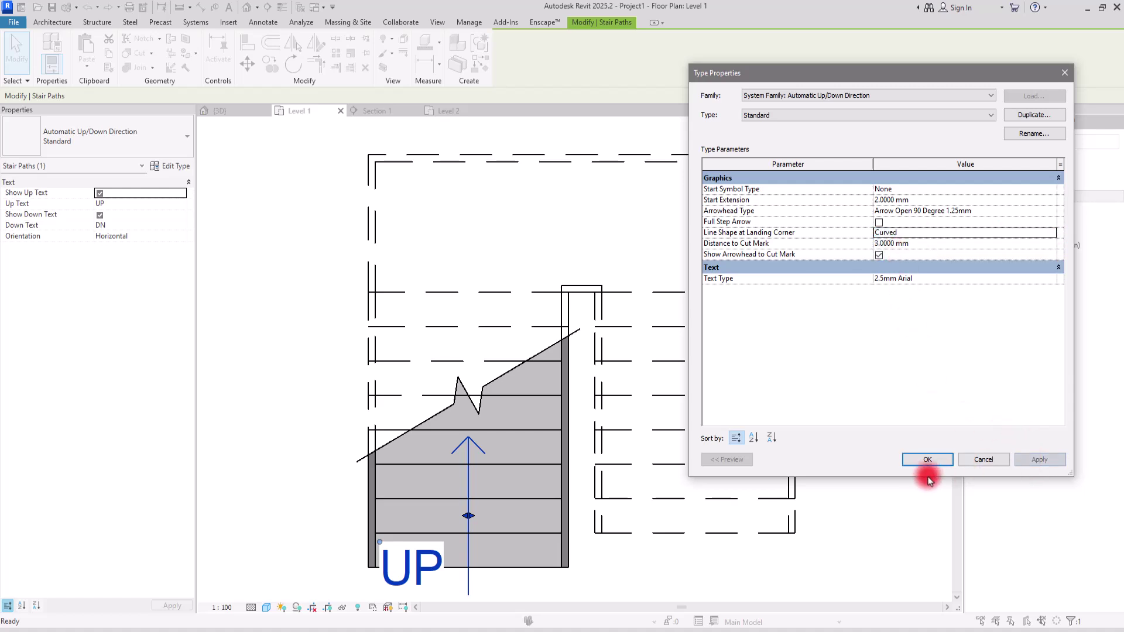
left_click(921, 461)
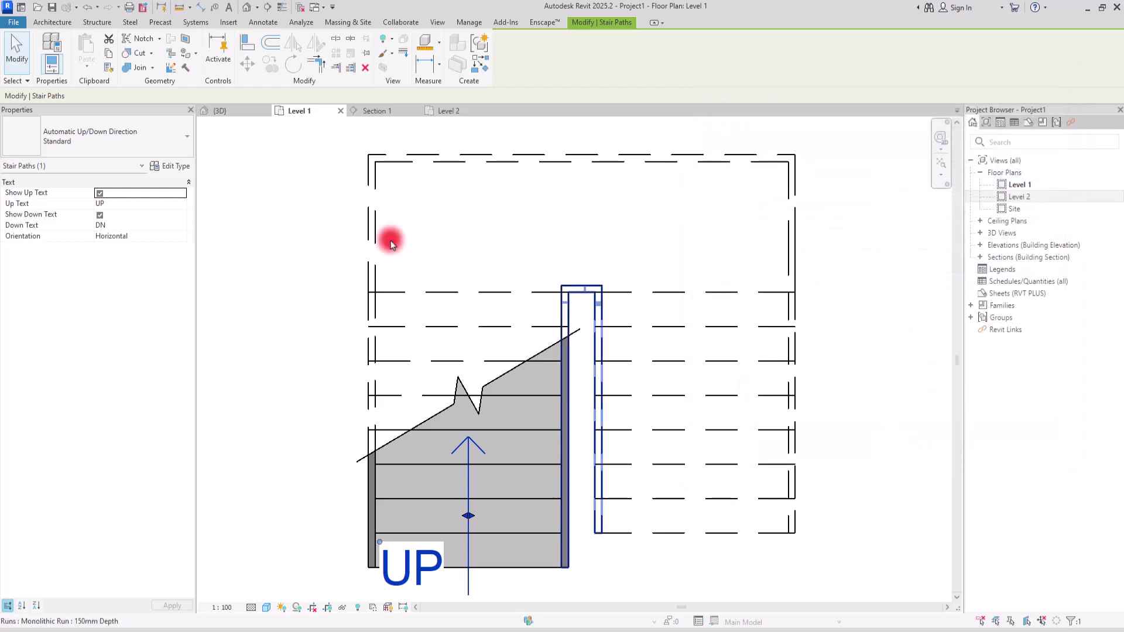
Step: On Level 2, set the stair path type's landing corner back to Straight
left_click(452, 111)
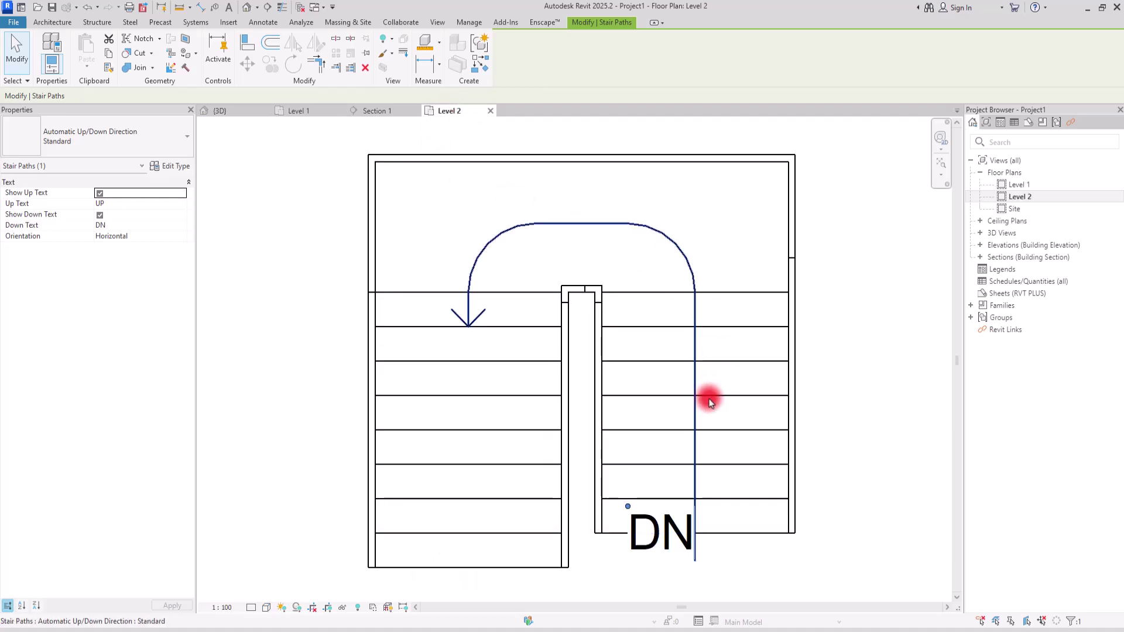
left_click(694, 275)
left_click(180, 167)
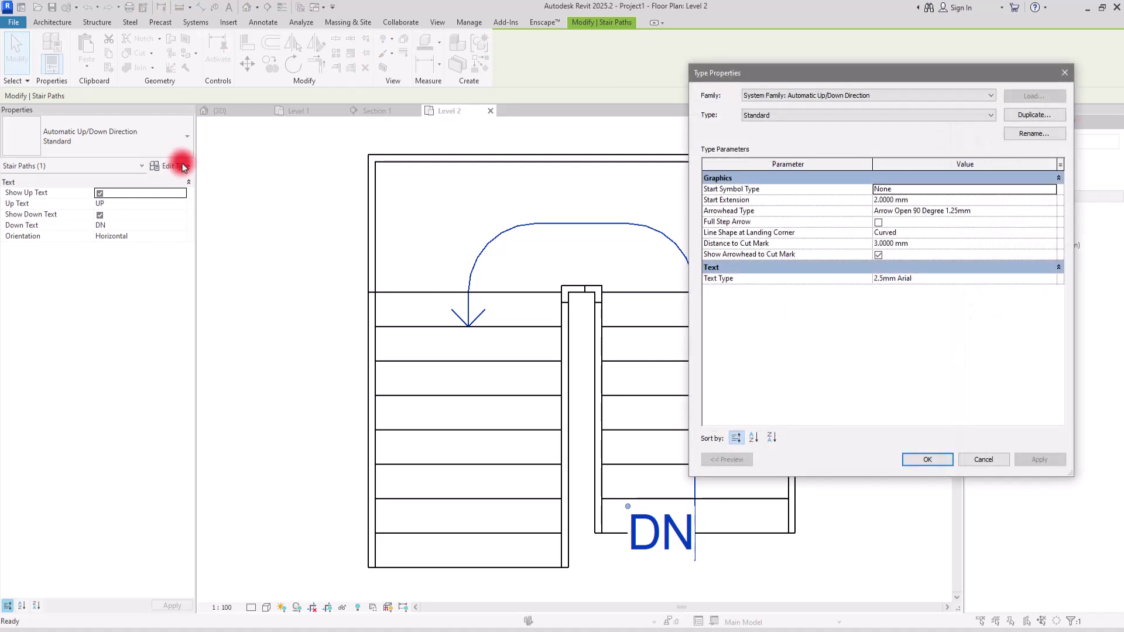
left_click(1051, 234)
left_click(886, 253)
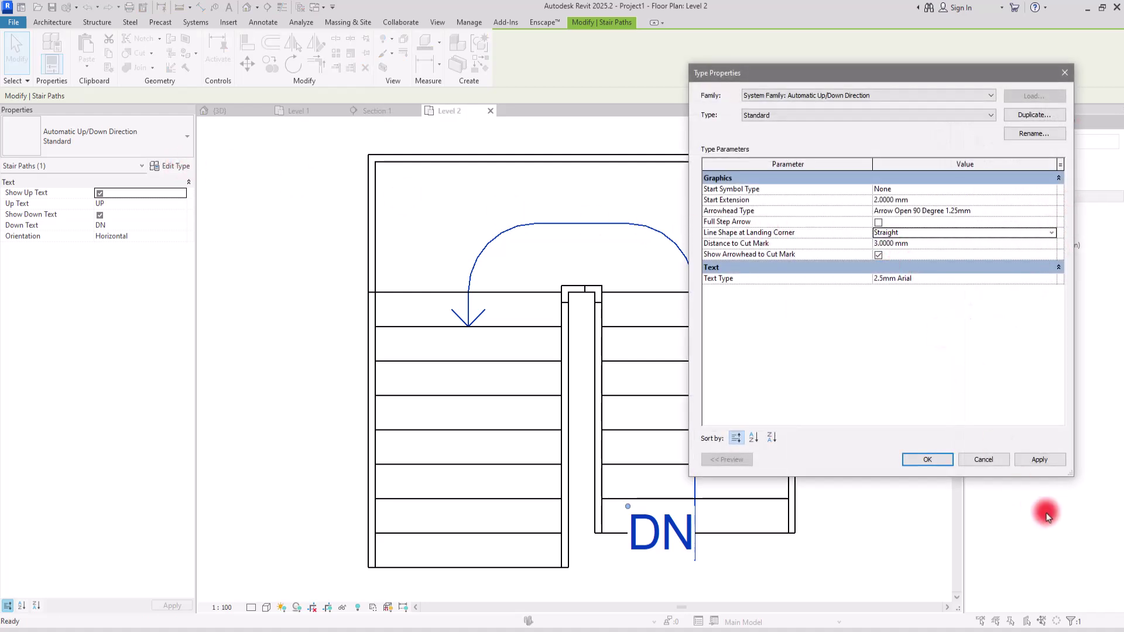
left_click(1041, 460)
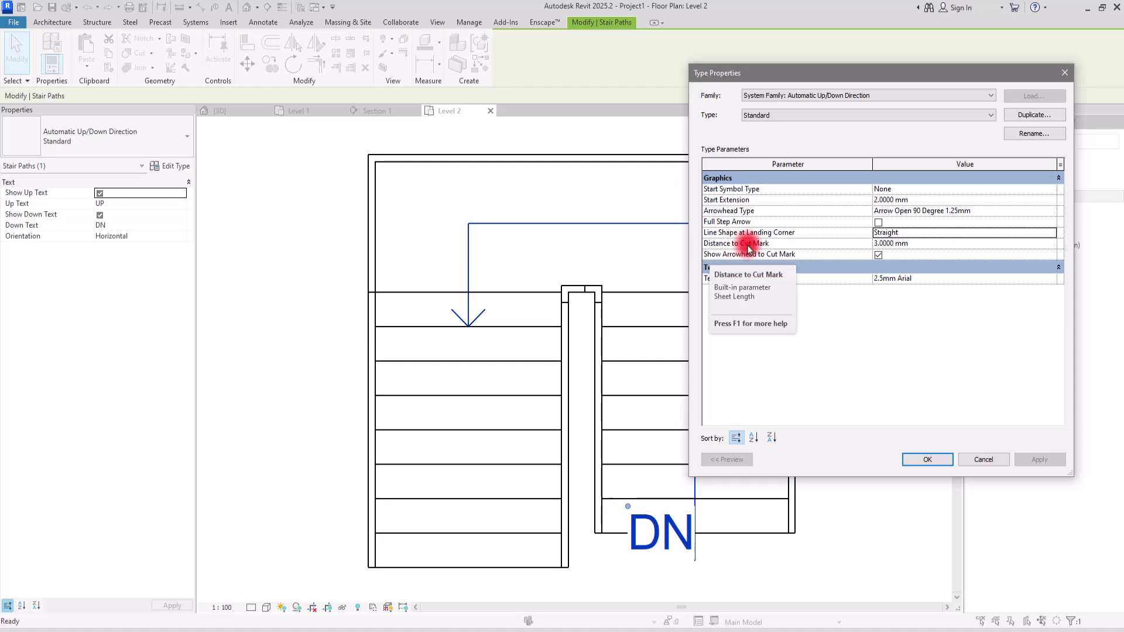
left_click(928, 461)
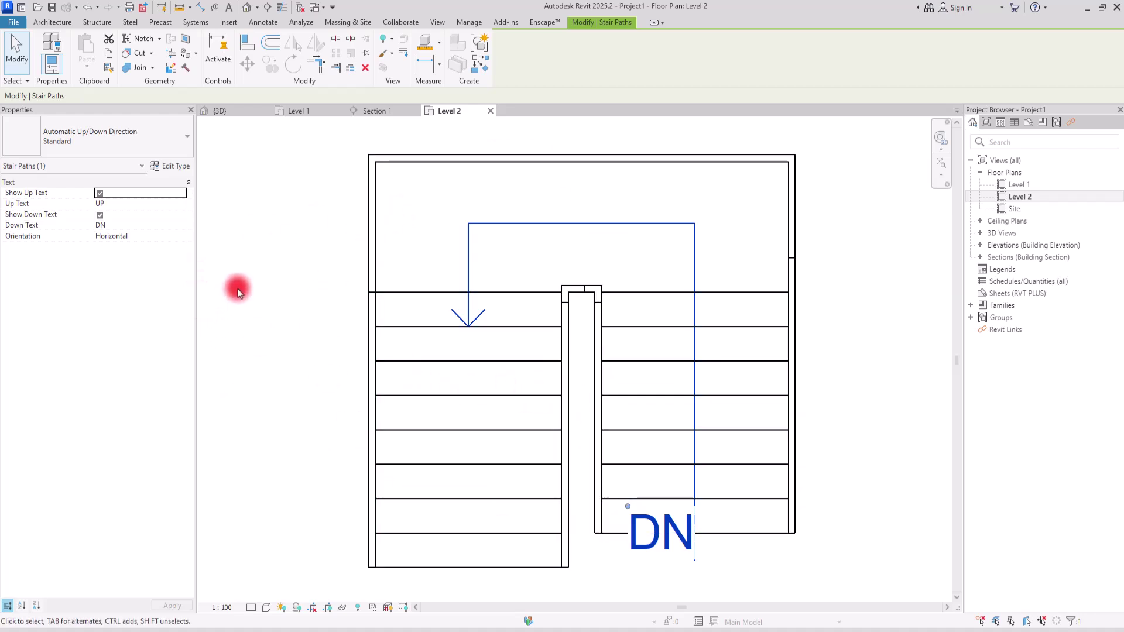
Step: On Level 1, try Distance to Cut Mark values of 1 and 0, ending at 3 mm
left_click(311, 111)
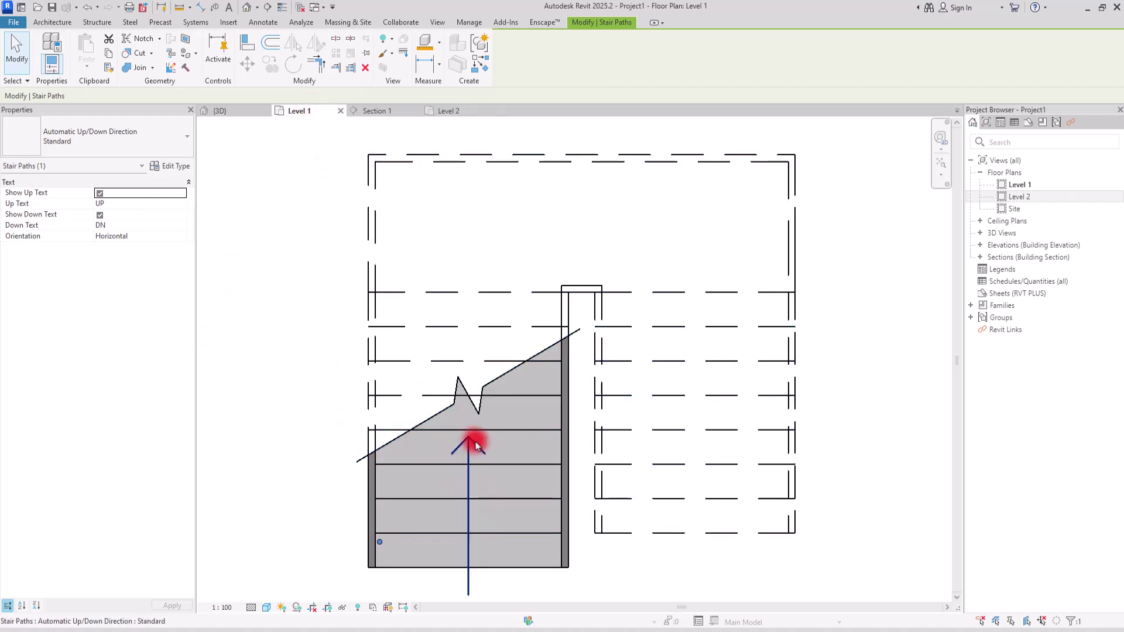
left_click(164, 166)
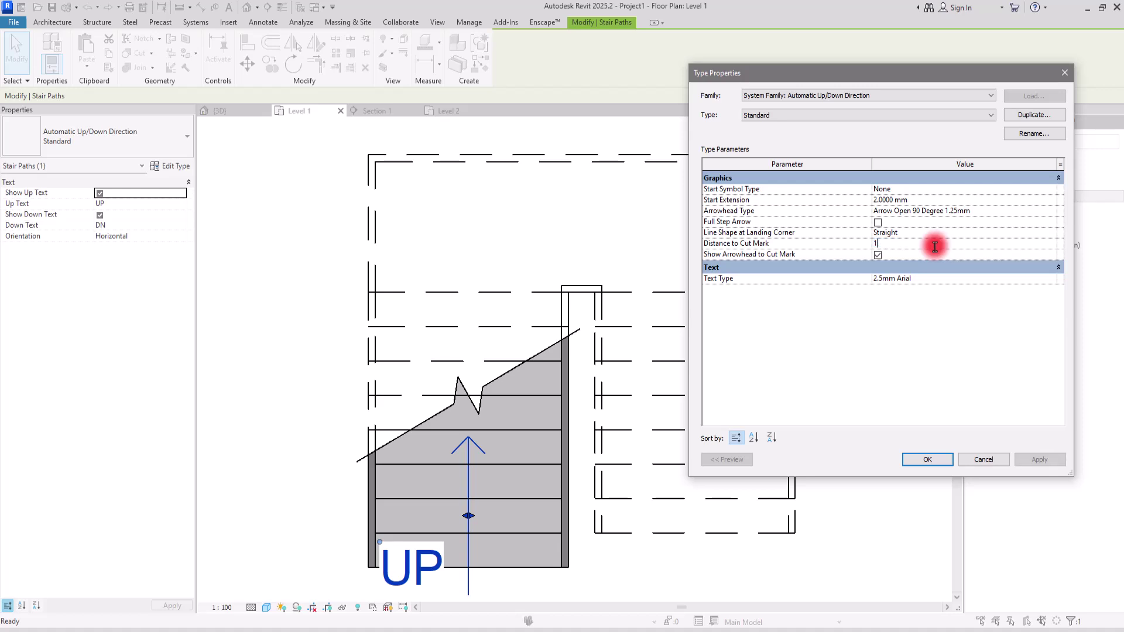
left_click(935, 246)
type("1")
left_click(1038, 460)
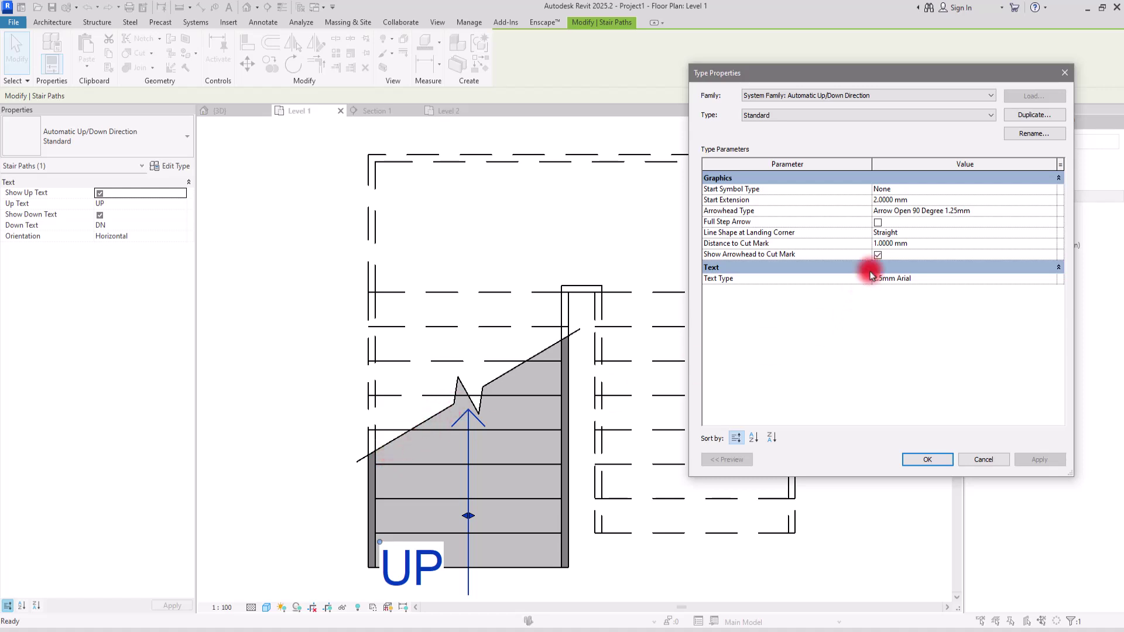
left_click(925, 243)
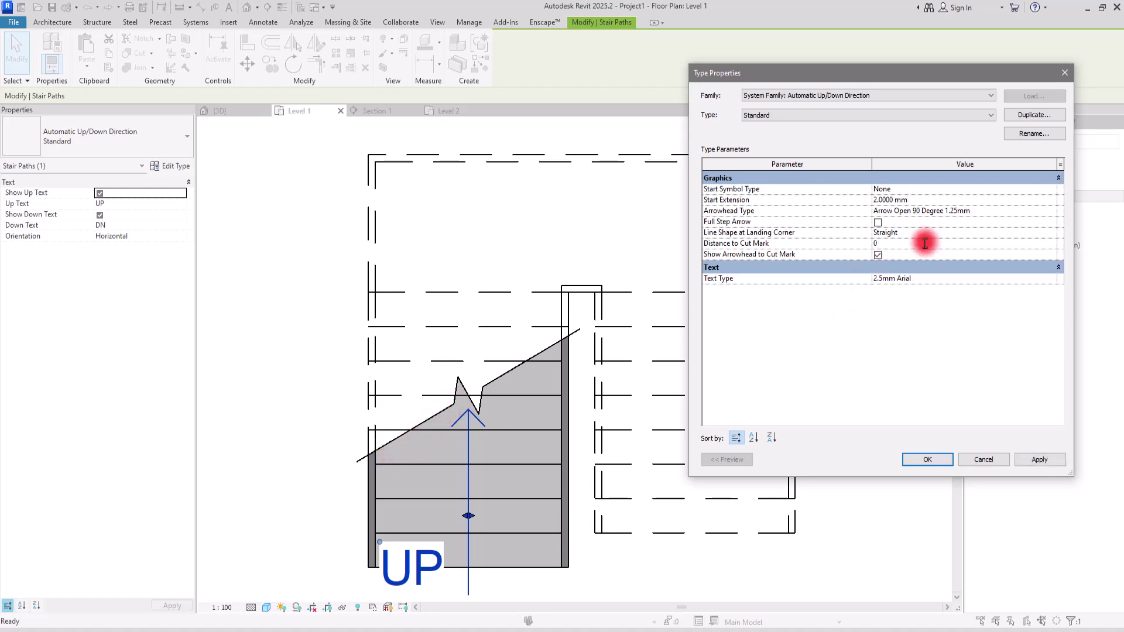
left_click(1040, 459)
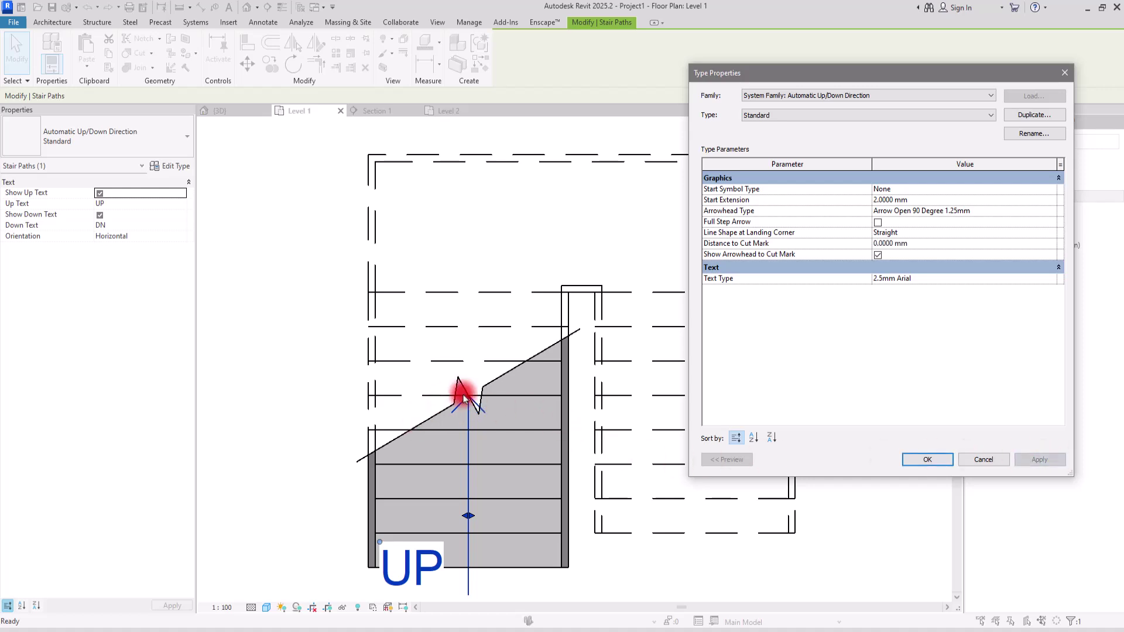
left_click(922, 243)
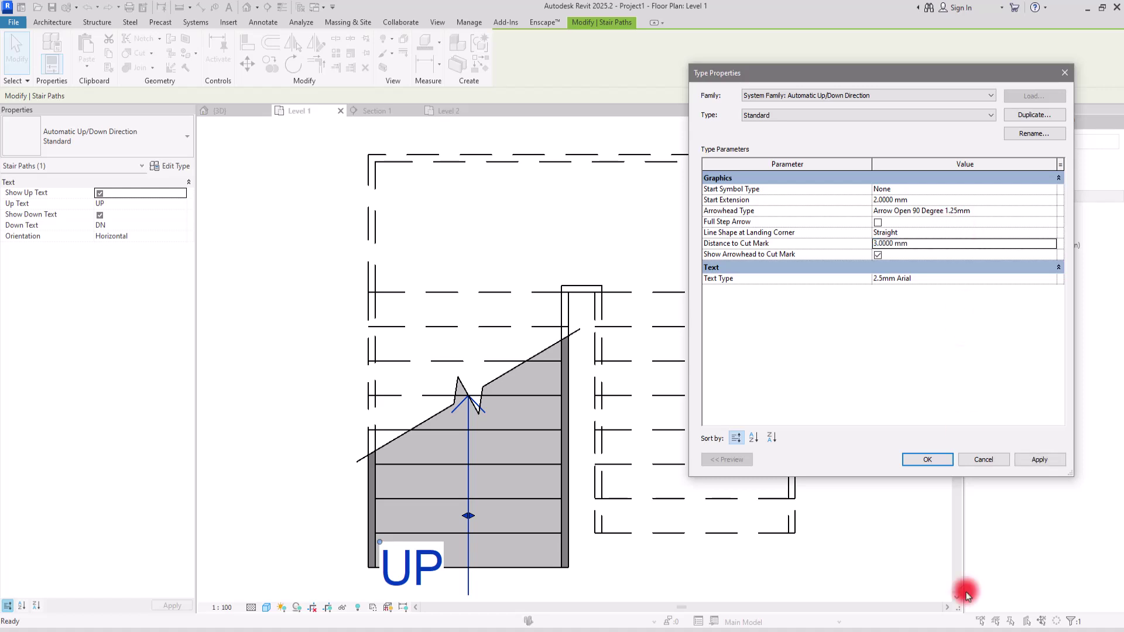
left_click(1040, 463)
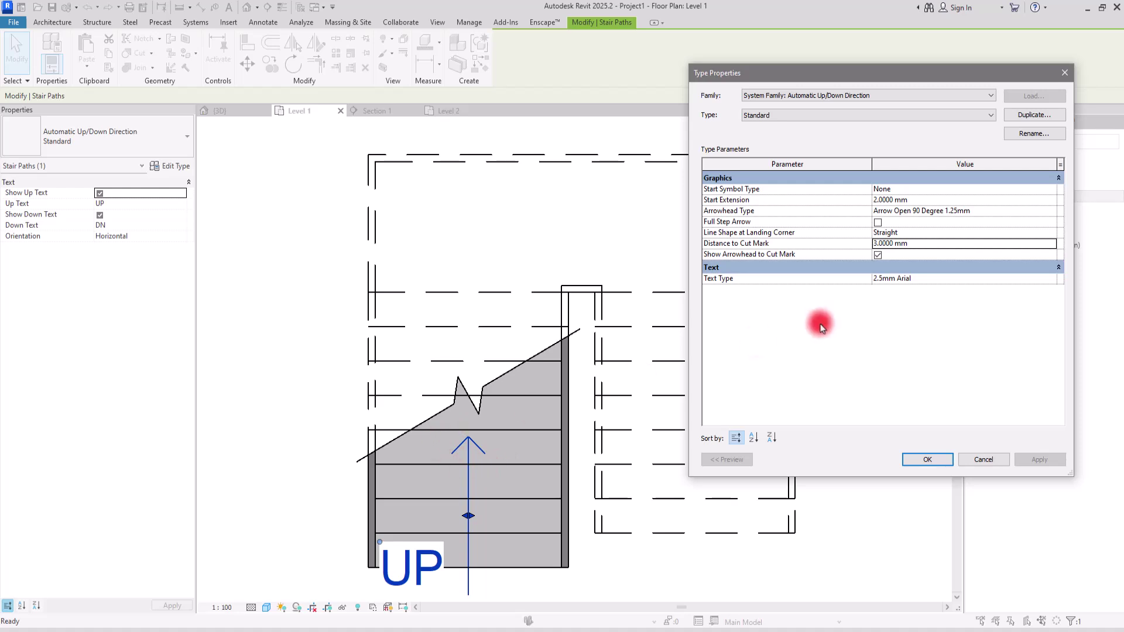
Step: Turn Show Arrowhead to Cut Mark off and apply it, then switch it back on
left_click(878, 255)
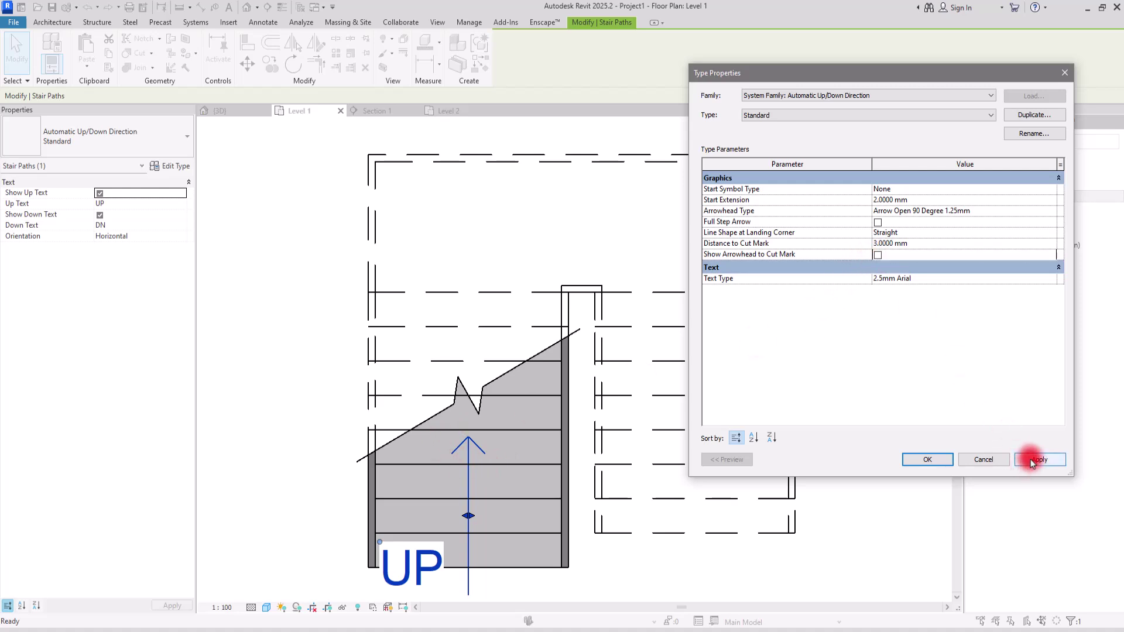
left_click(1032, 462)
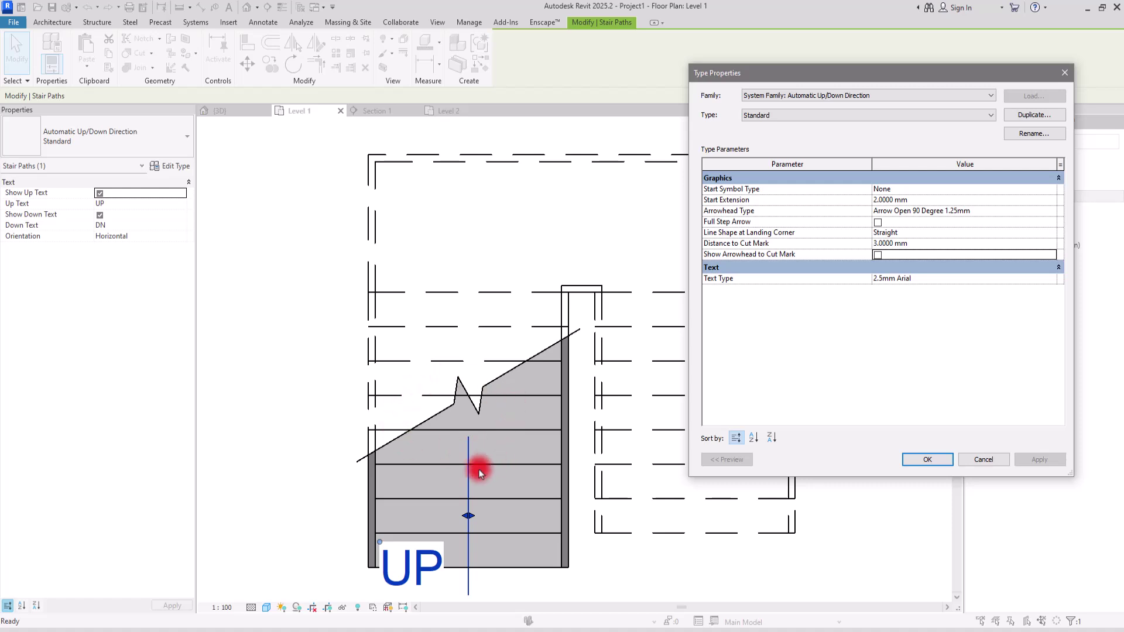
left_click(877, 256)
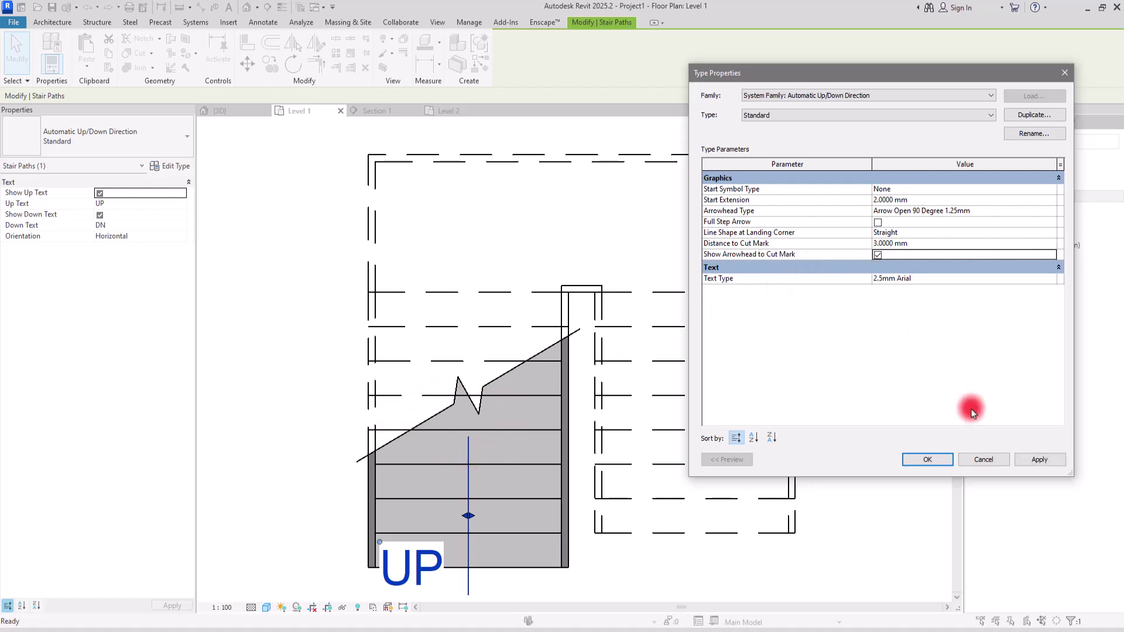
Step: Apply the restored arrowhead, keep 2.5mm Arial text type, and close Type Properties
left_click(1039, 461)
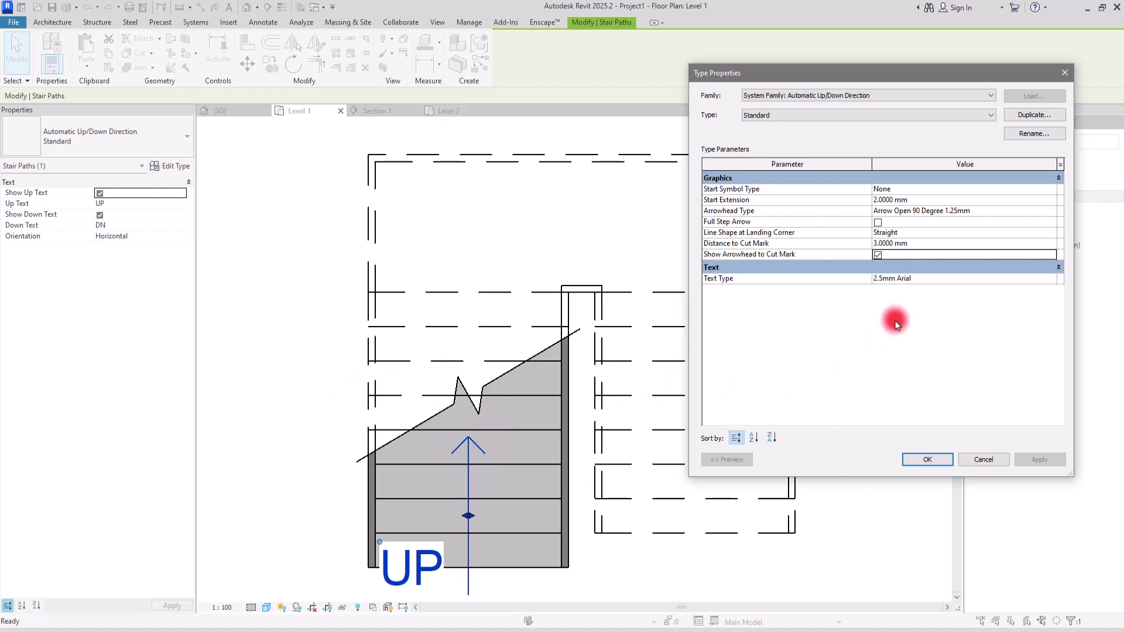
left_click(1053, 280)
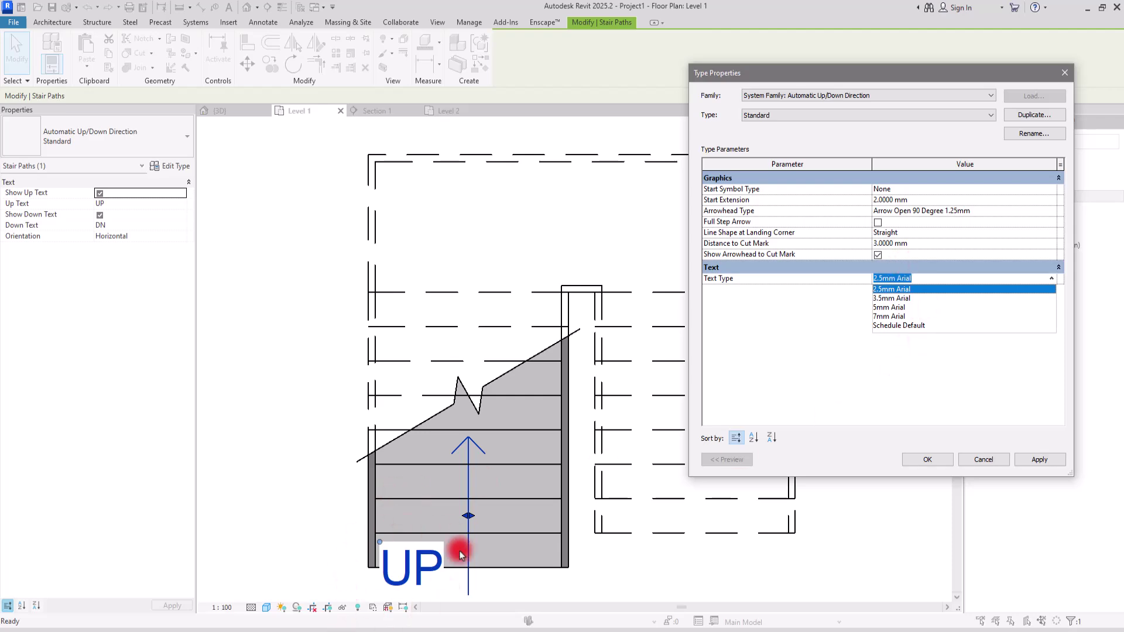
left_click(921, 461)
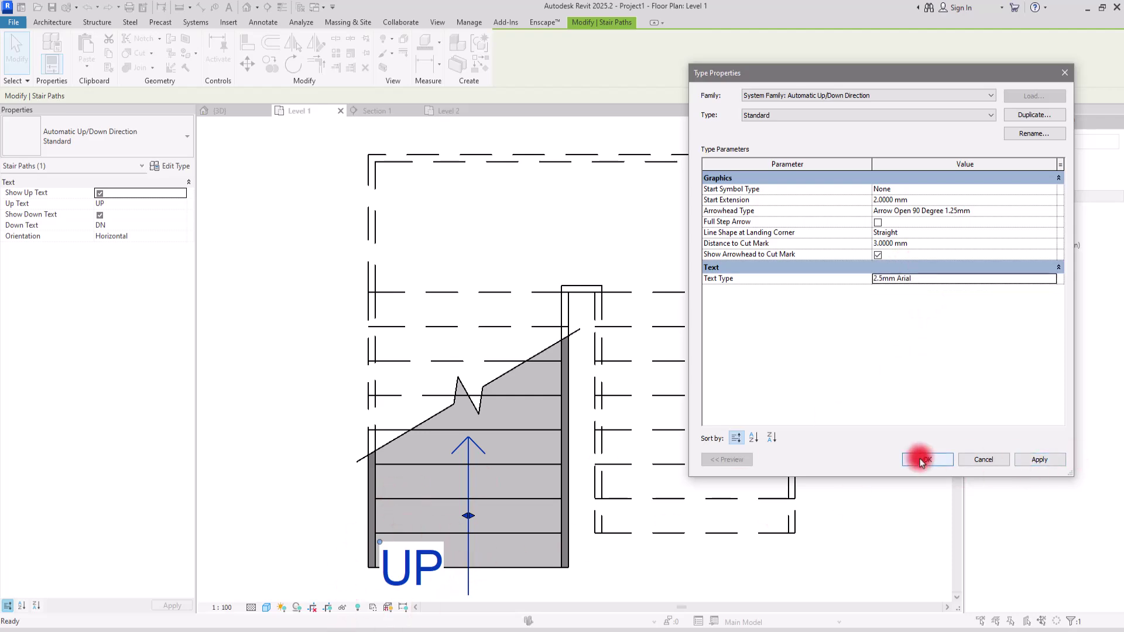
left_click(928, 461)
left_click(835, 486)
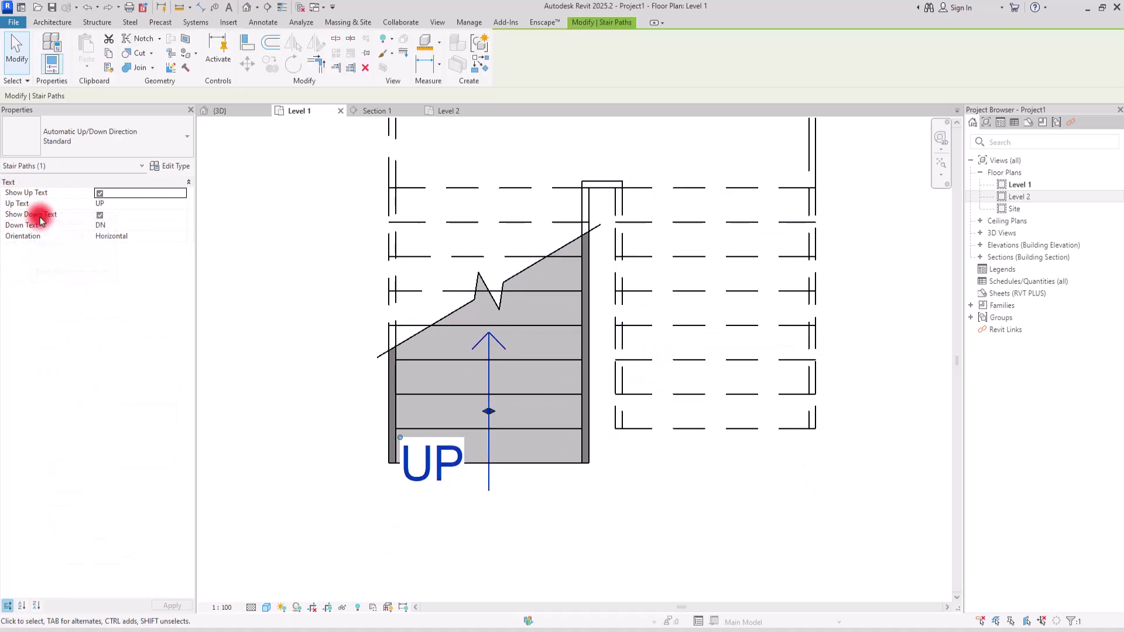
Step: On Level 2, turn off the stair path's DN and UP labels
middle_click_drag(489, 469, 464, 494)
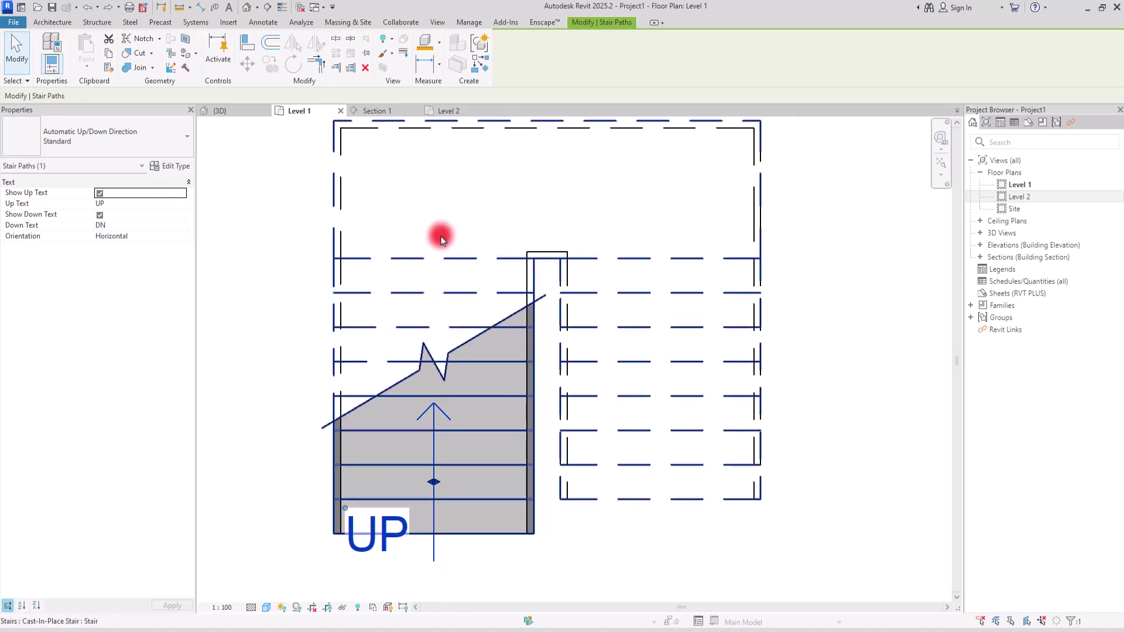
left_click(443, 110)
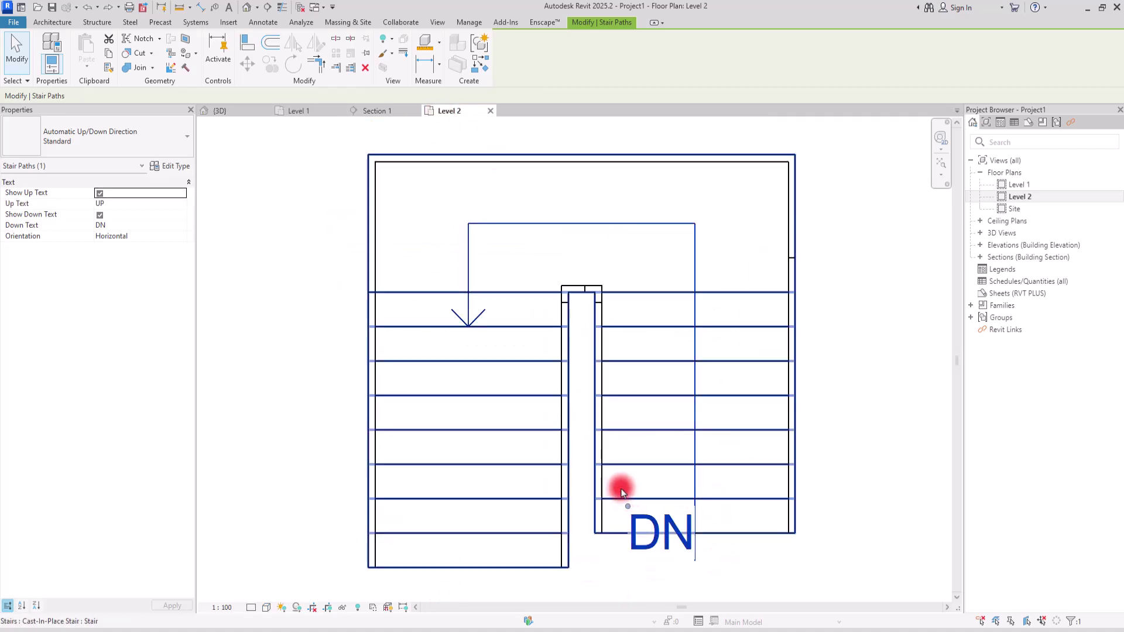
double_click(97, 230)
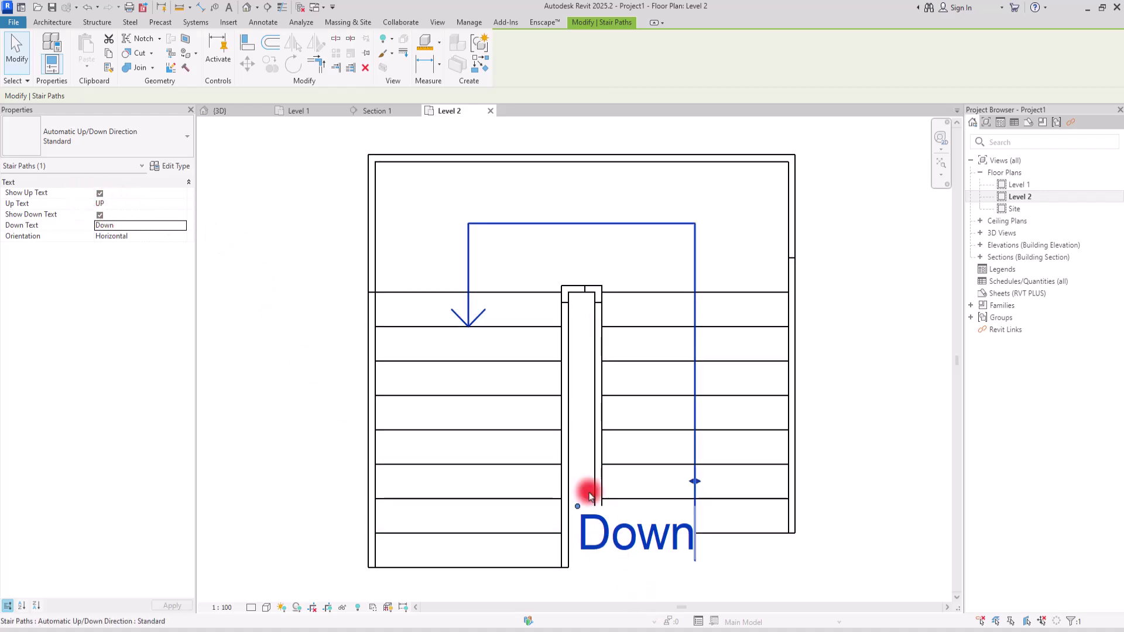
left_click(99, 215)
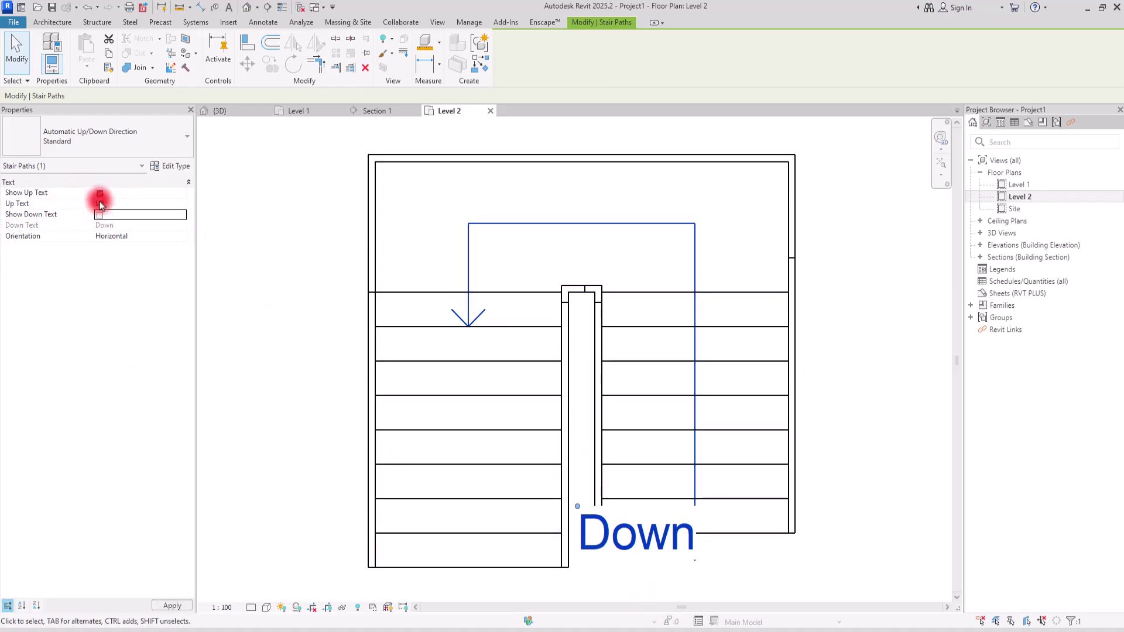
left_click(100, 193)
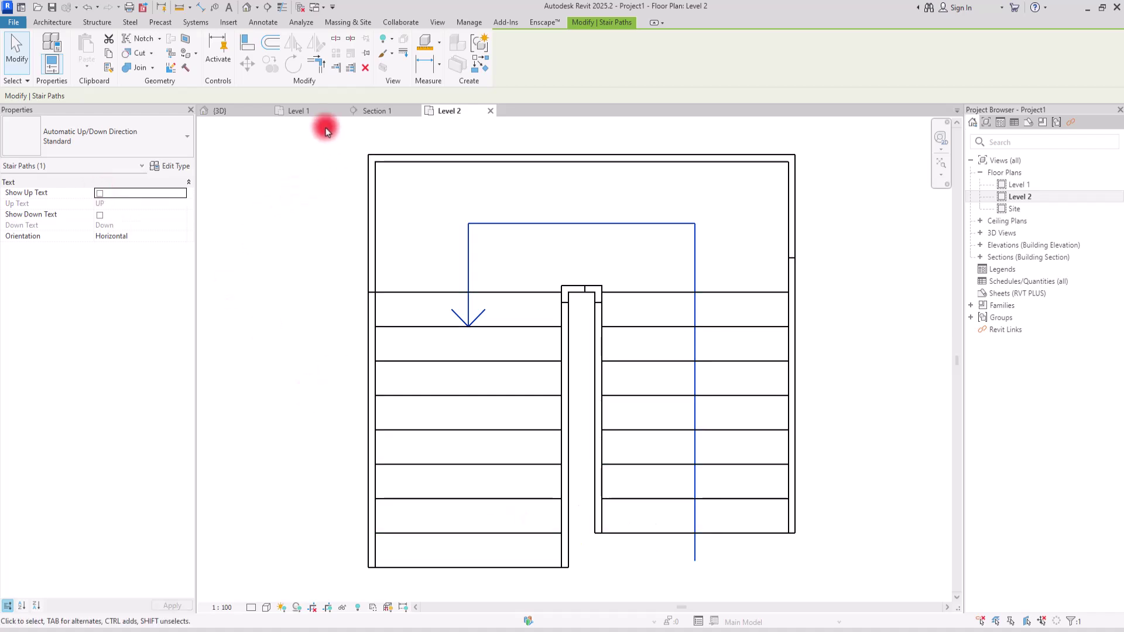
Step: Back on Level 1, hide the UP label on the stair path
left_click(319, 111)
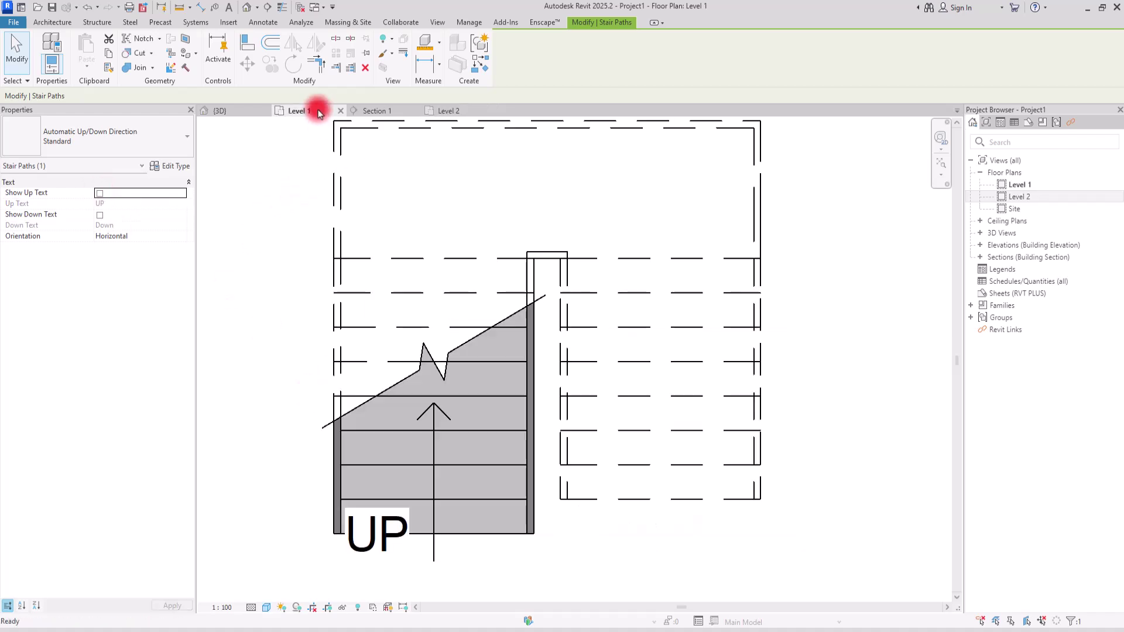
left_click(268, 371)
left_click(396, 544)
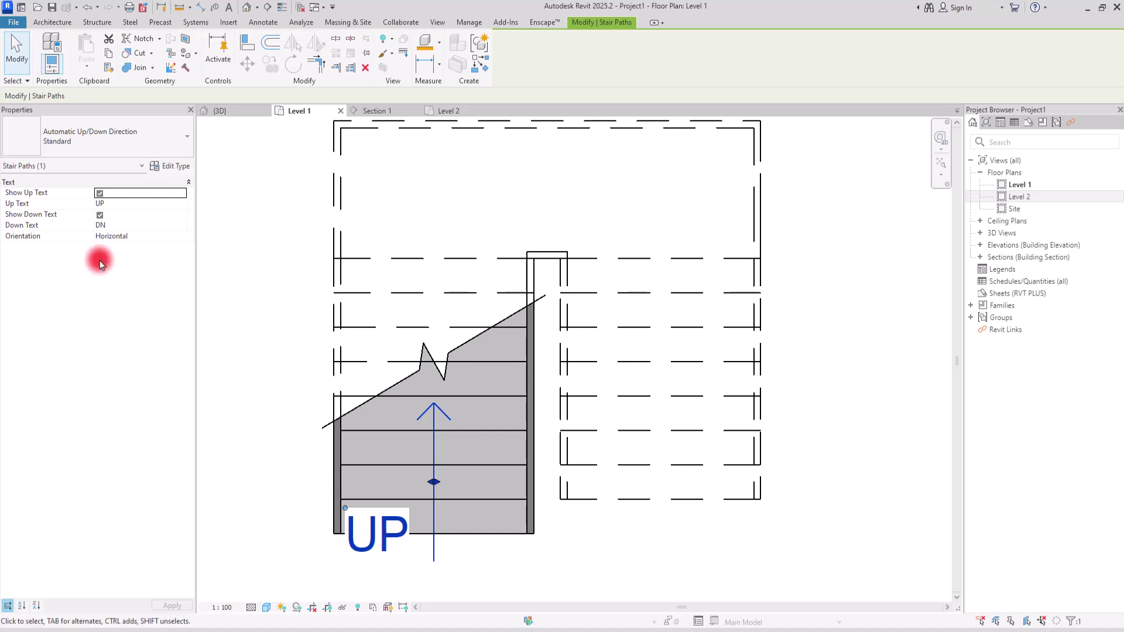
left_click(97, 192)
left_click(268, 404)
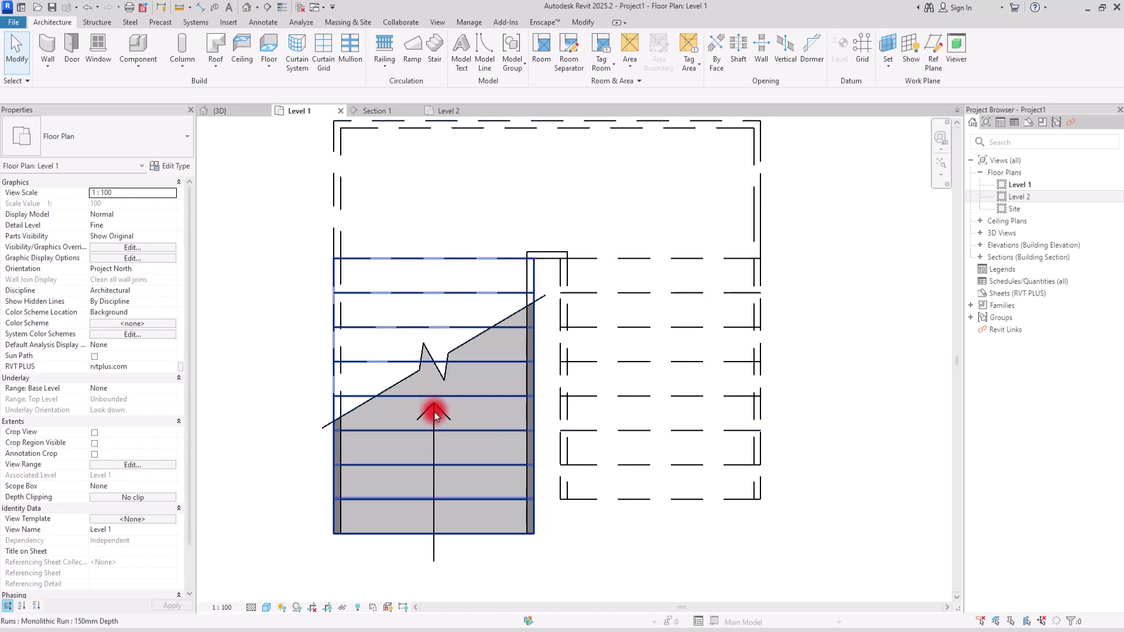
Step: Drag the stair path sideways on the flight, then remove it
left_click(444, 458)
left_click_drag(433, 482, 469, 530)
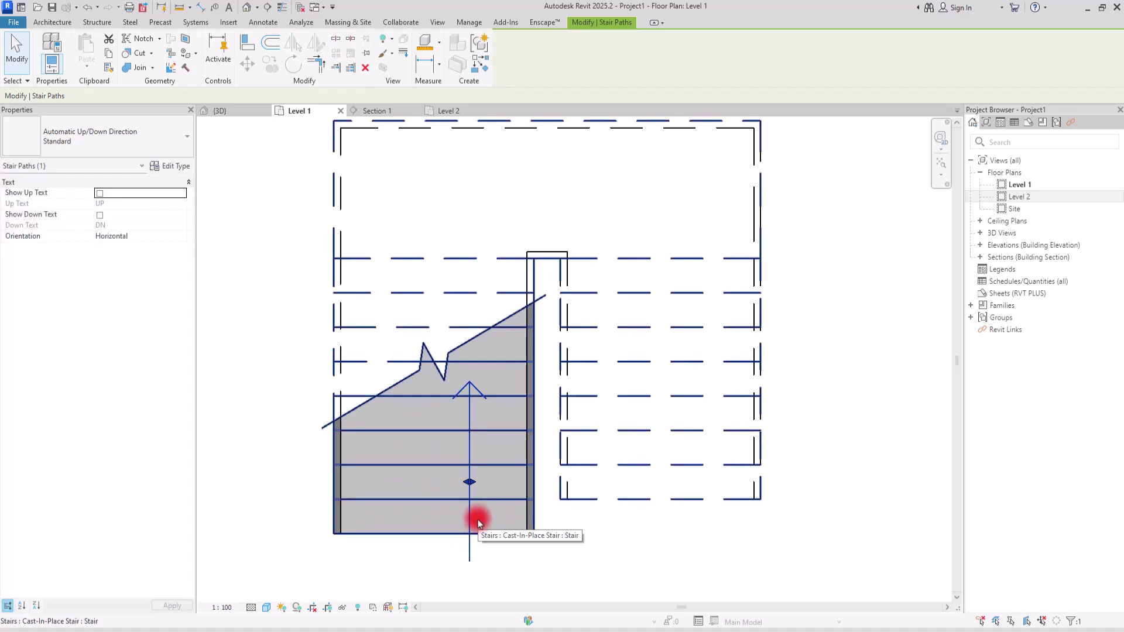
key("Escape")
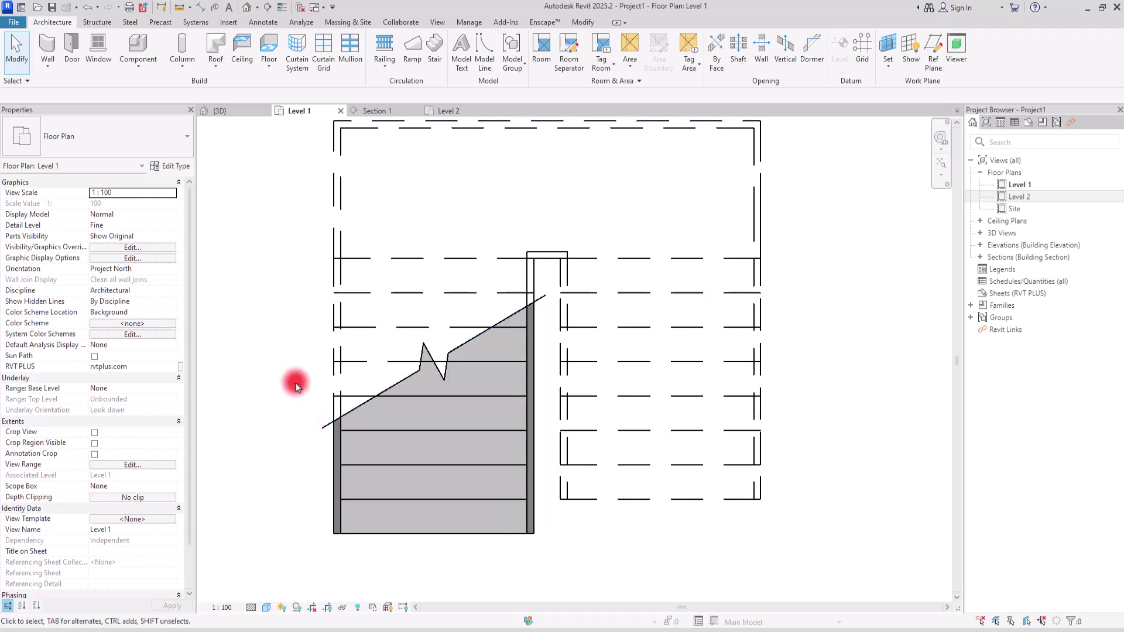
Step: Place a new stair path on the Level 1 stair from the Annotate tab
left_click(261, 20)
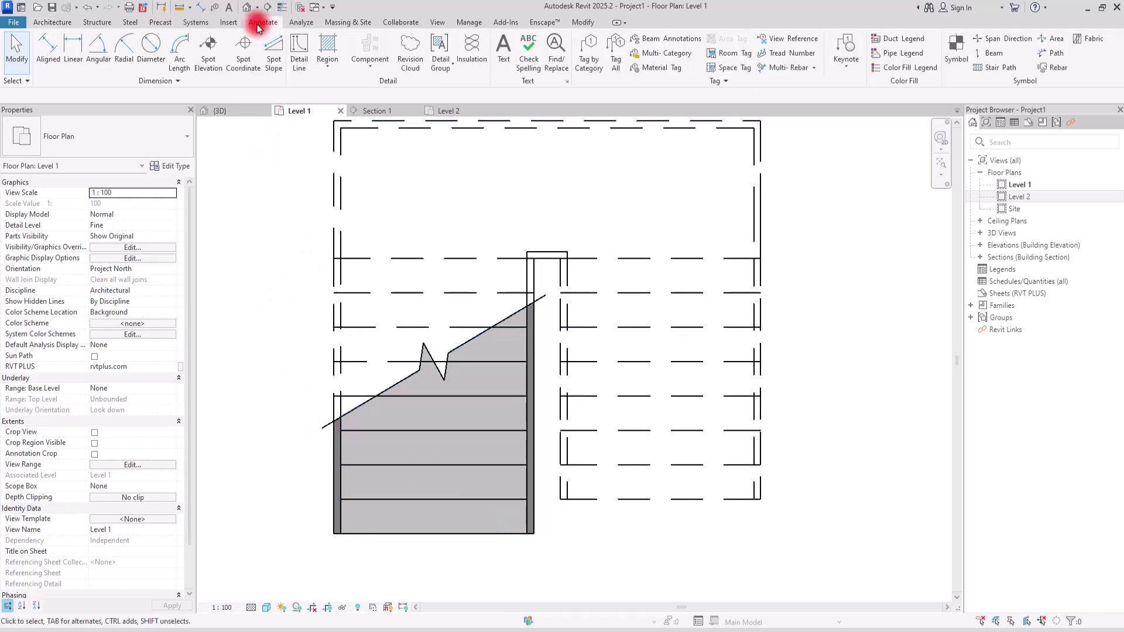
left_click(996, 69)
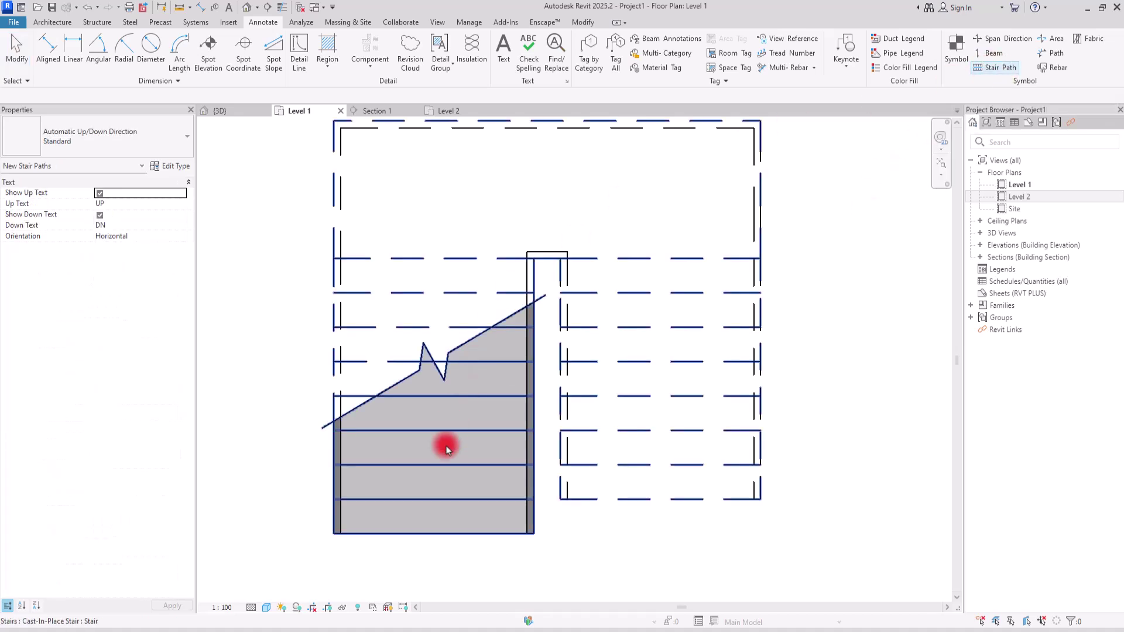
left_click(426, 510)
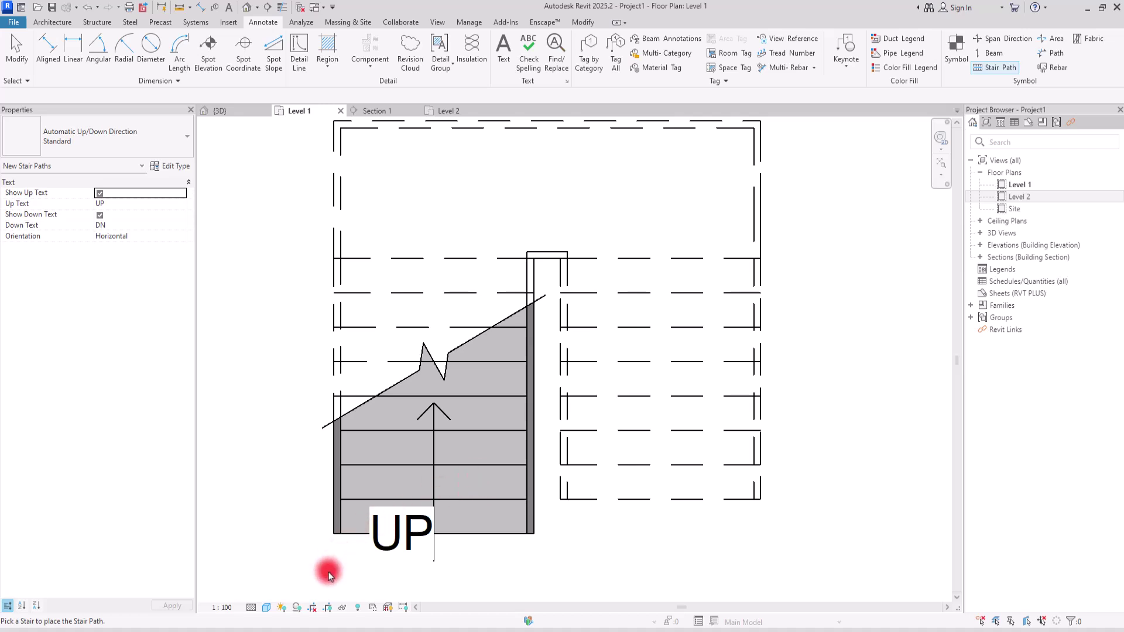
key("Escape")
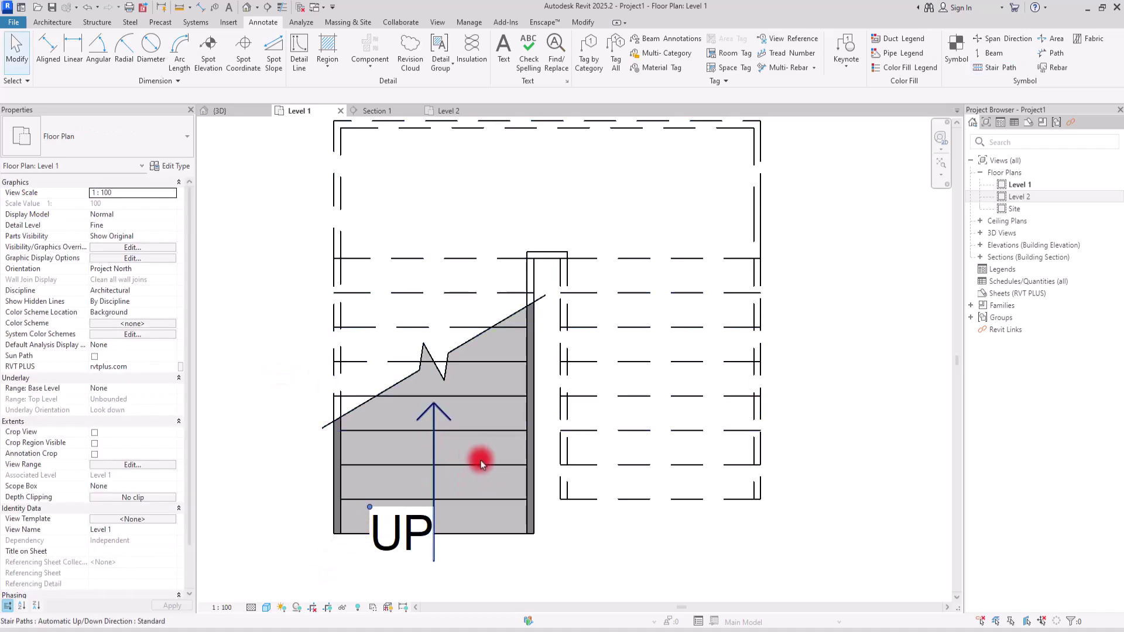
Step: Turn off the new stair path's UP label, leaving only its arrow
left_click(438, 412)
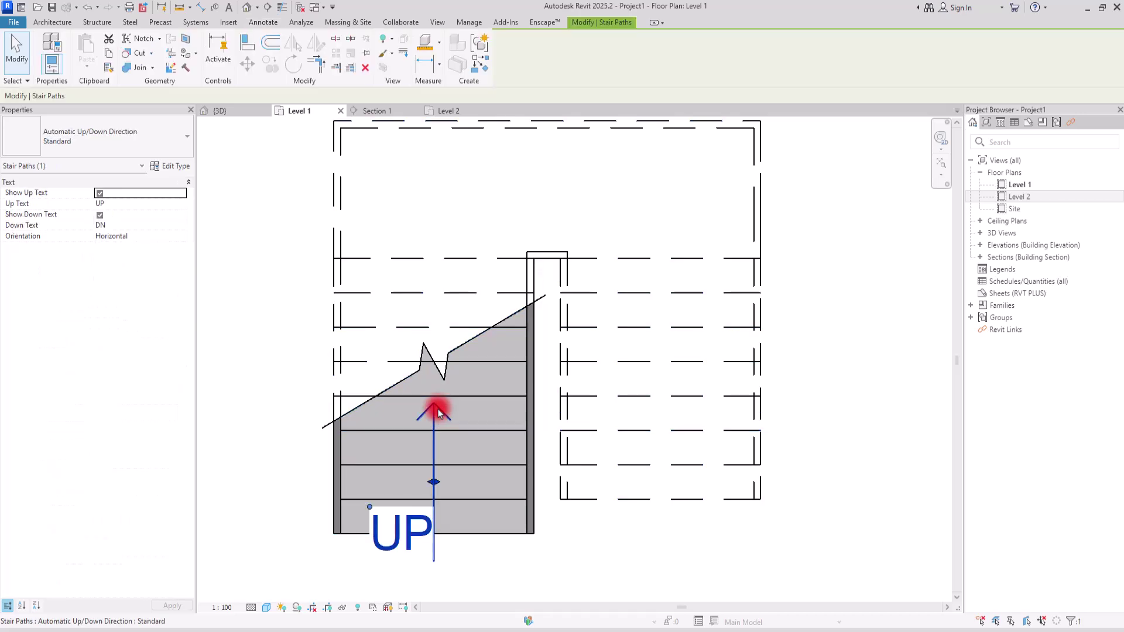
left_click(99, 193)
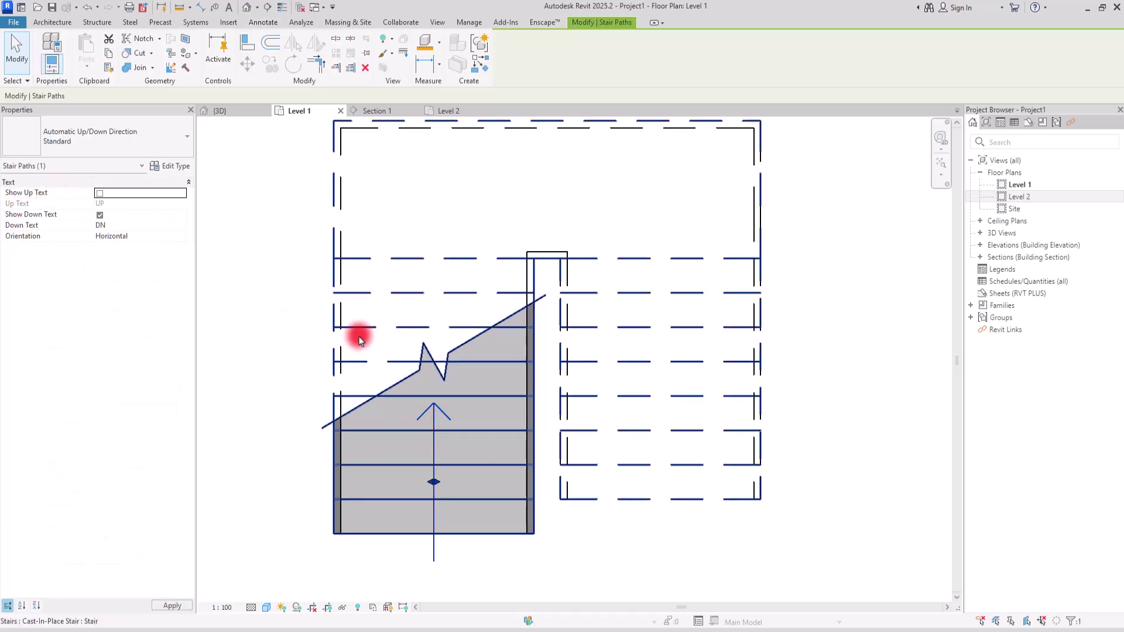
left_click(283, 352)
middle_click_drag(296, 426, 297, 441)
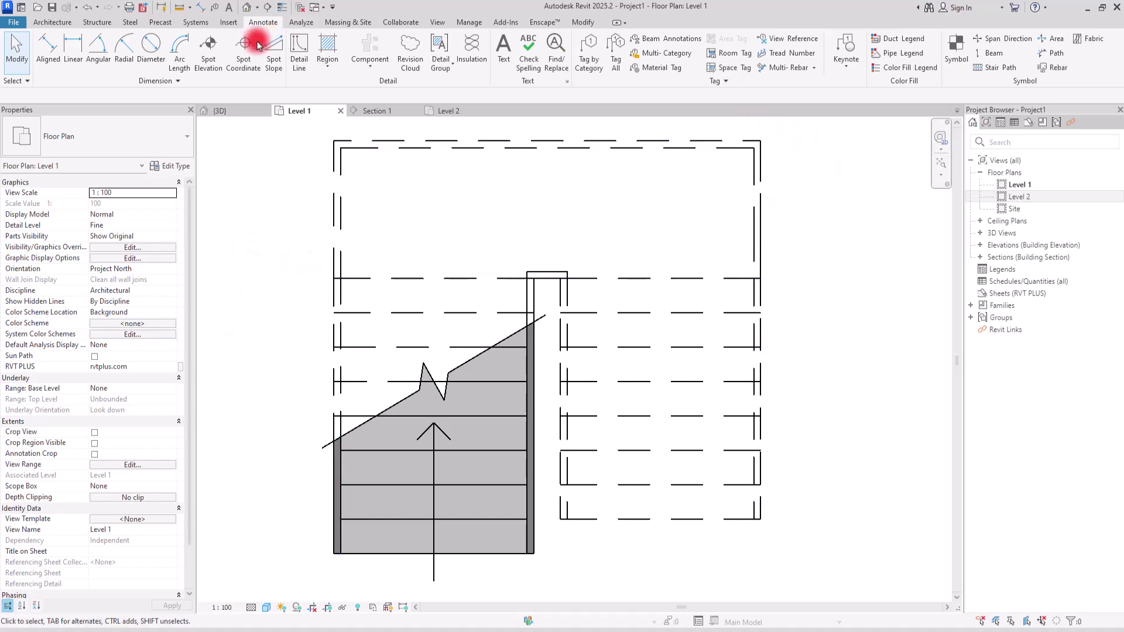
Step: Add Tread Numbers to the left and right runs, labelling steps 1 to 17
left_click(780, 57)
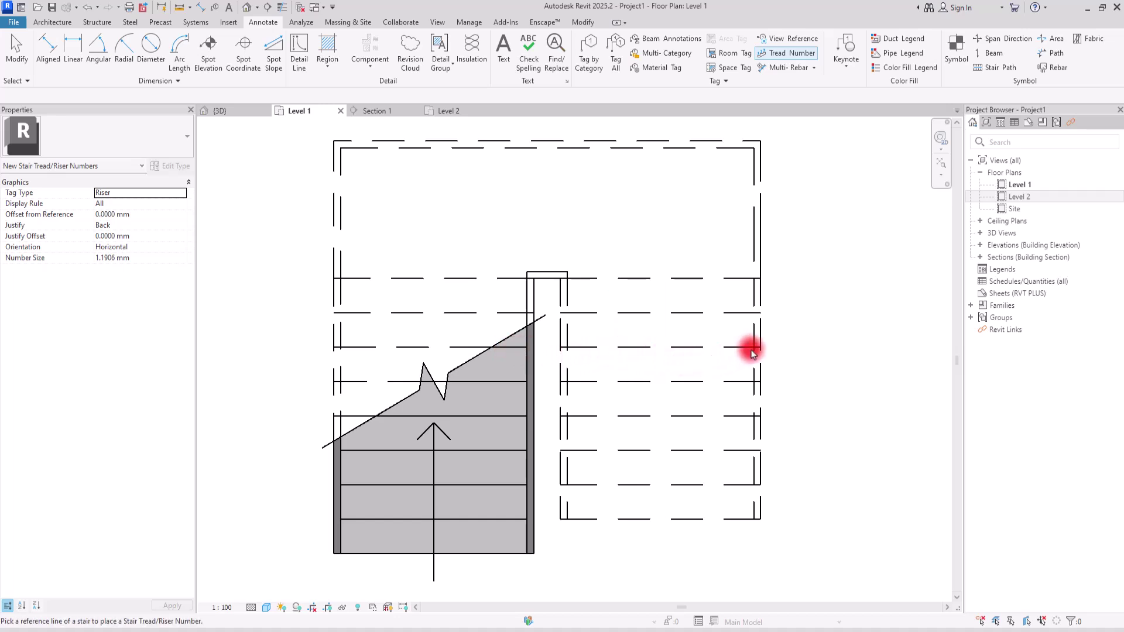
left_click(382, 333)
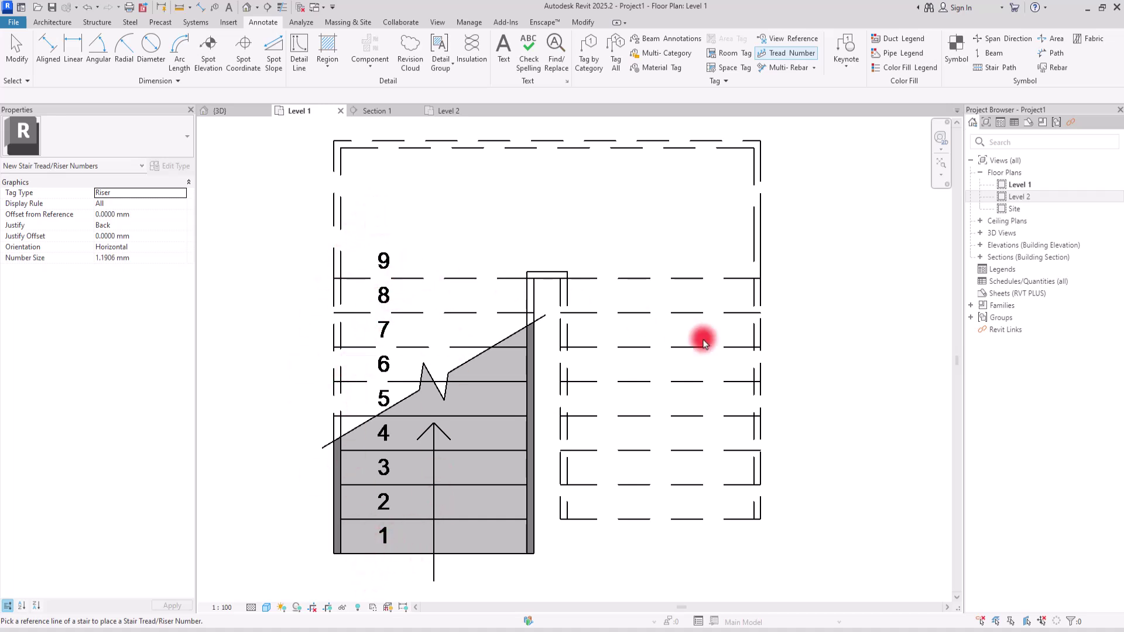
left_click(712, 371)
key("Escape")
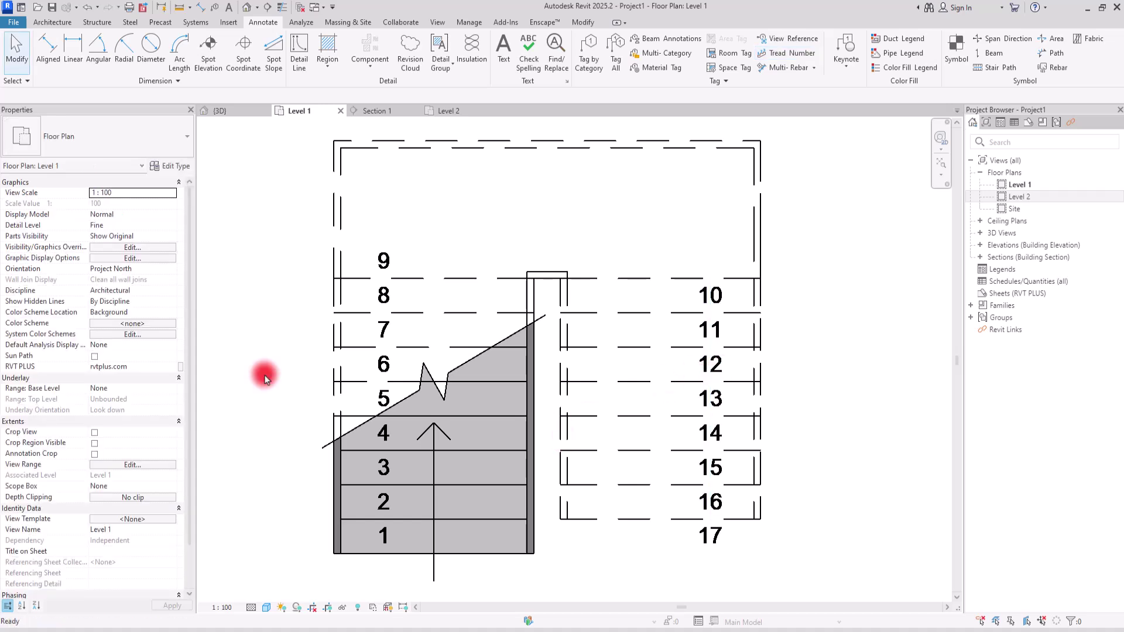
left_click(467, 281)
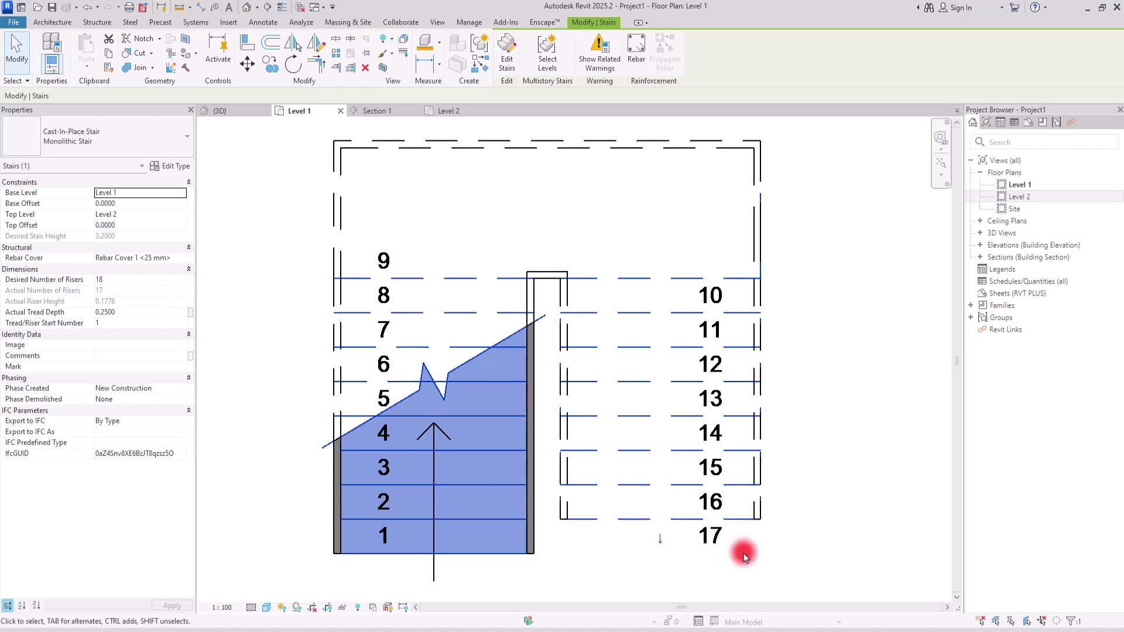
Step: In Section 1, edit the stair, accepting the 17-riser height warning
left_click(376, 111)
left_click(770, 353)
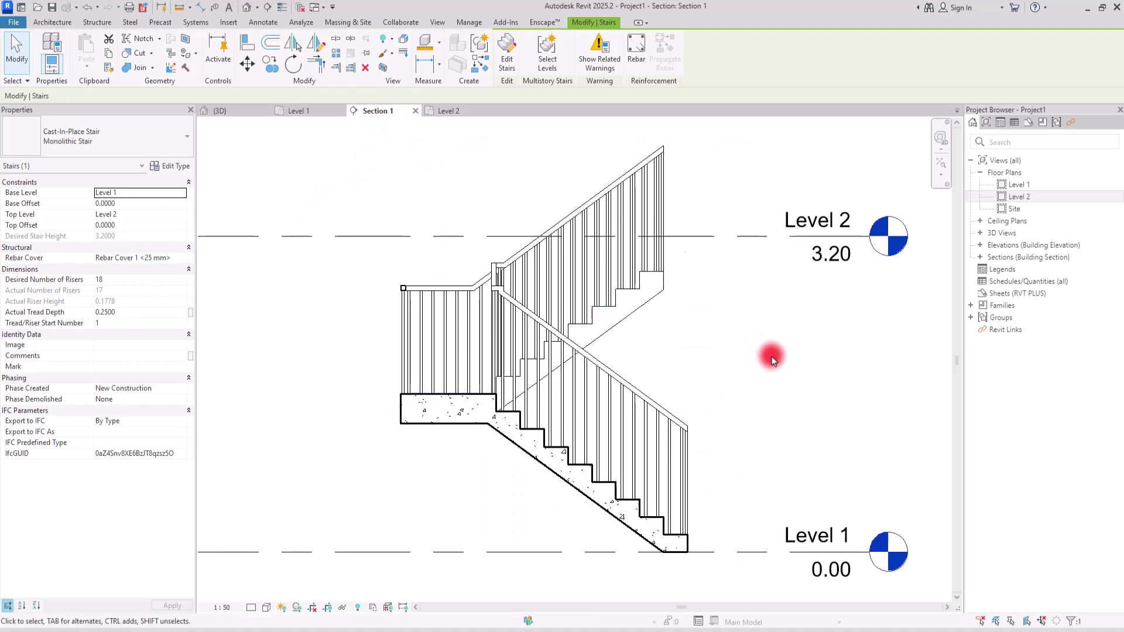
left_click(638, 311)
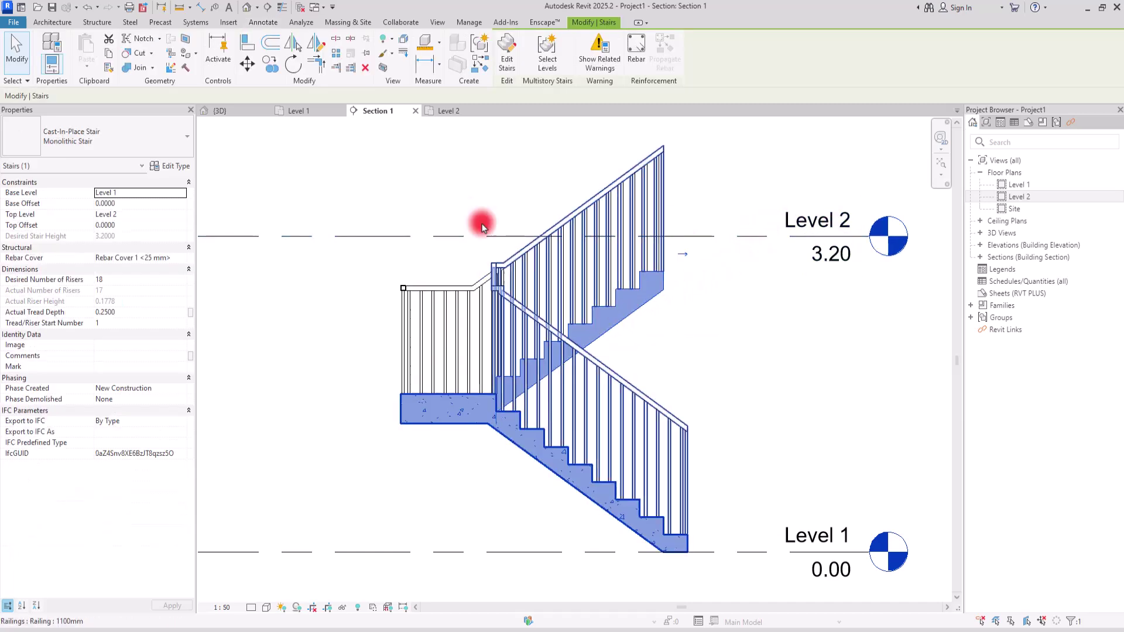
left_click(509, 50)
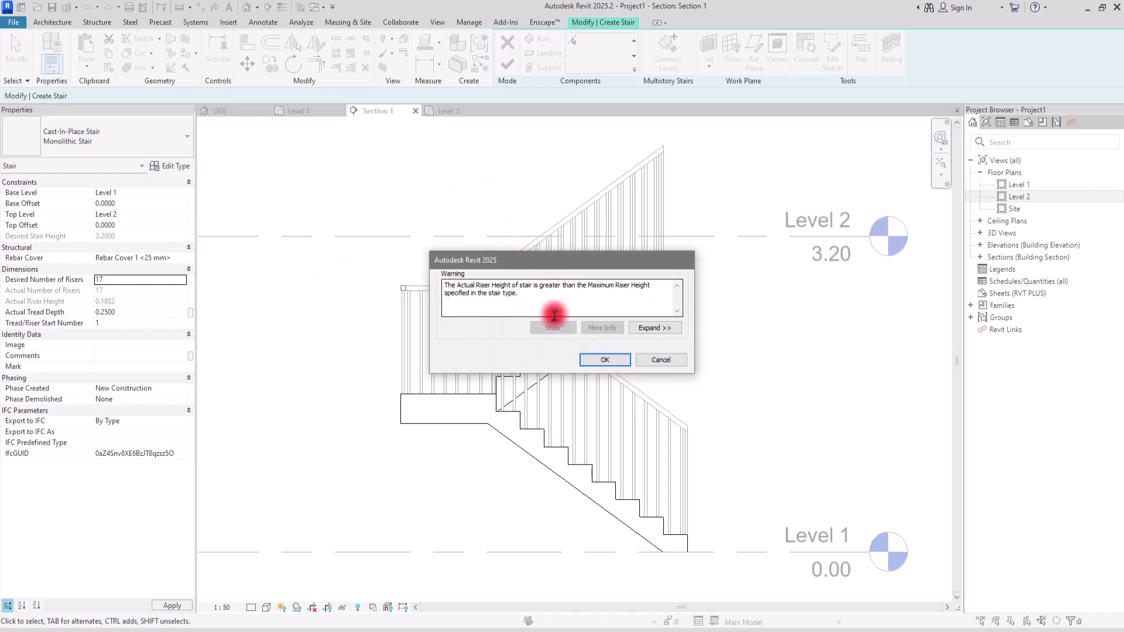
left_click(602, 358)
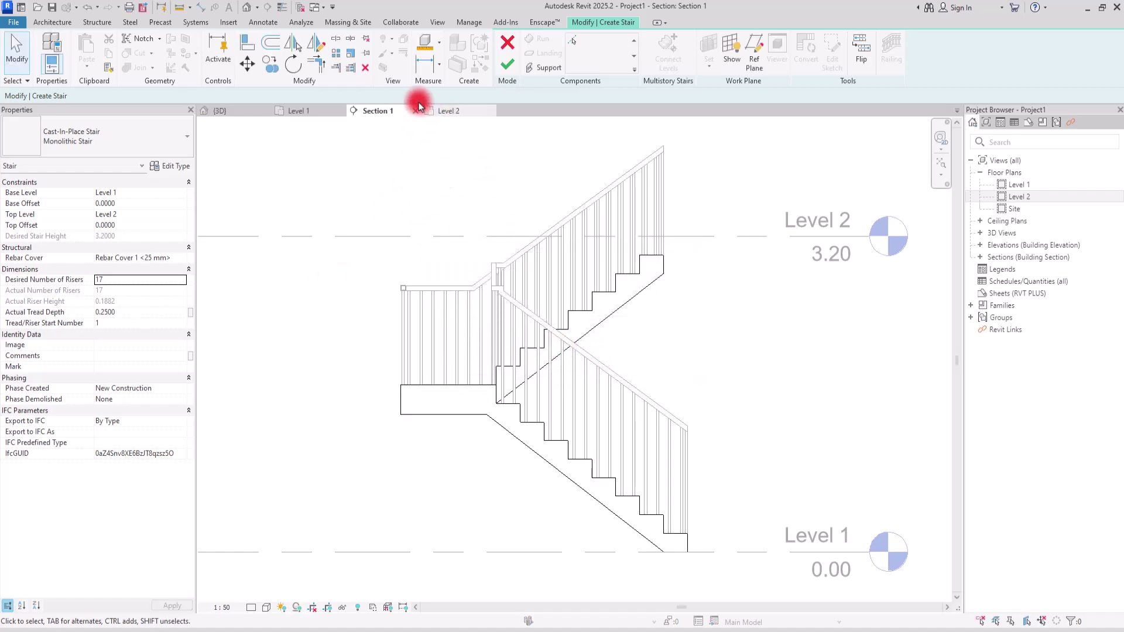
left_click(509, 64)
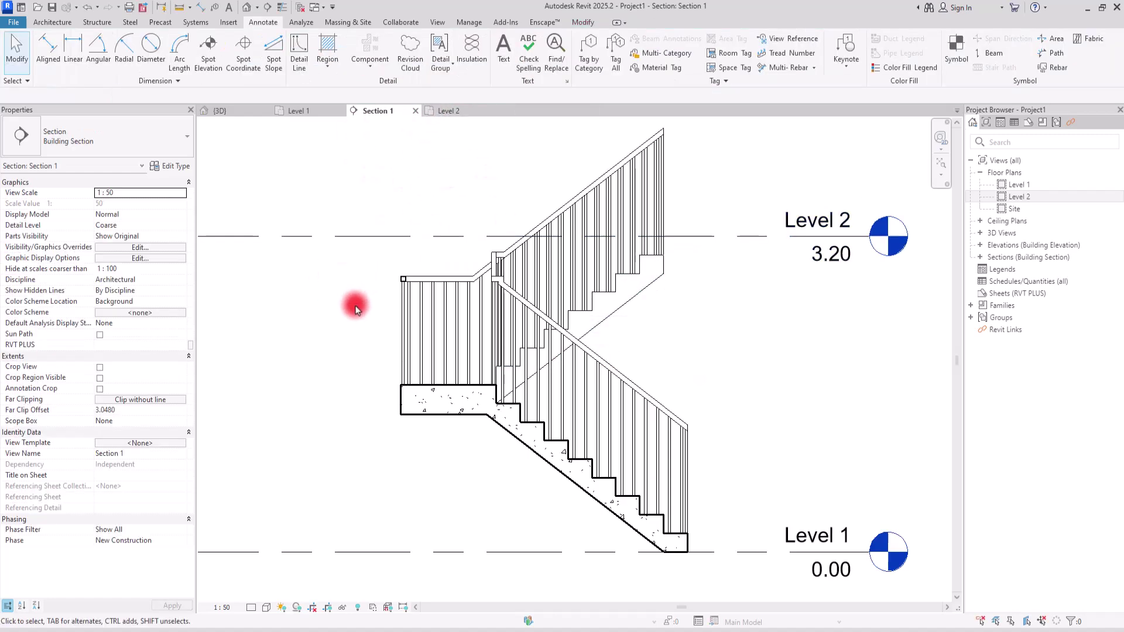
Step: Uncheck End with Riser on the upper stair run and finish editing
left_click(469, 391)
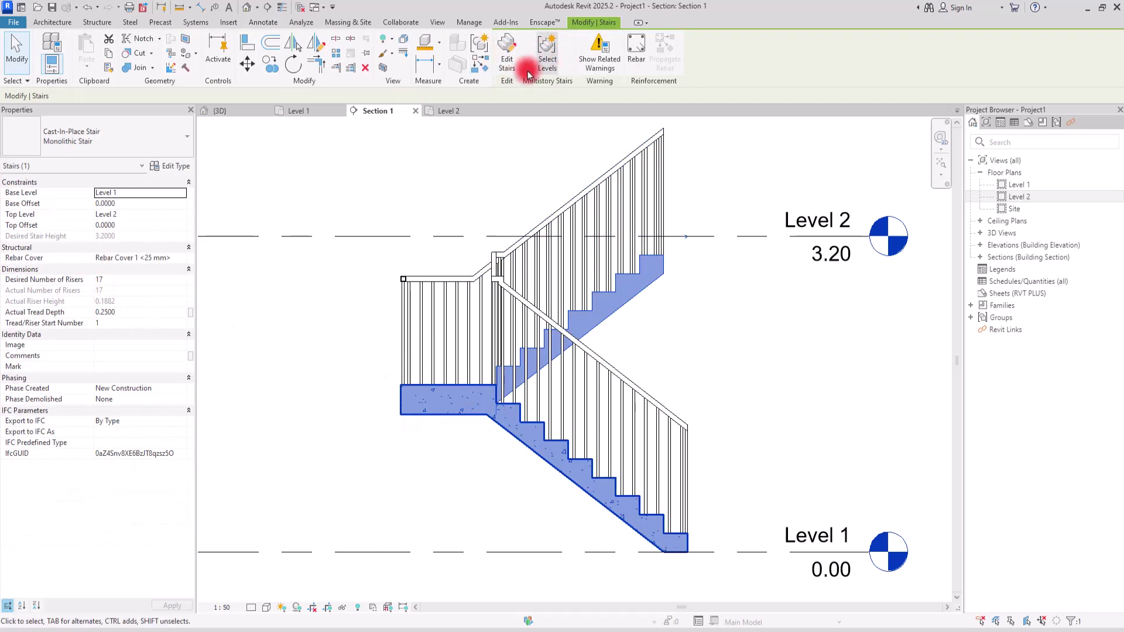
left_click(507, 52)
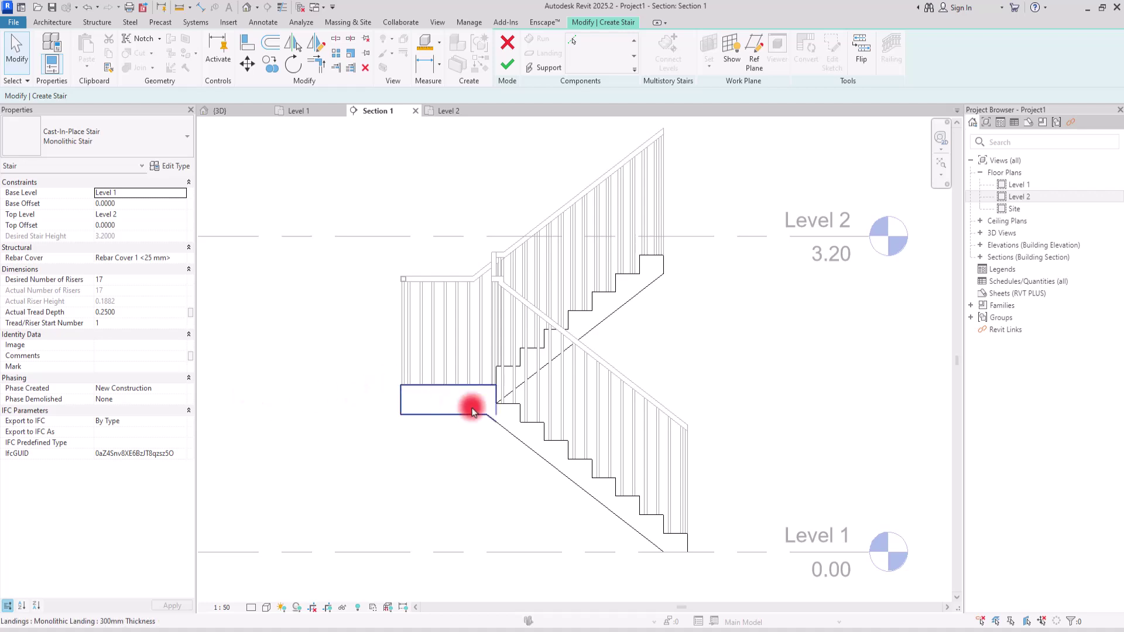
left_click(505, 385)
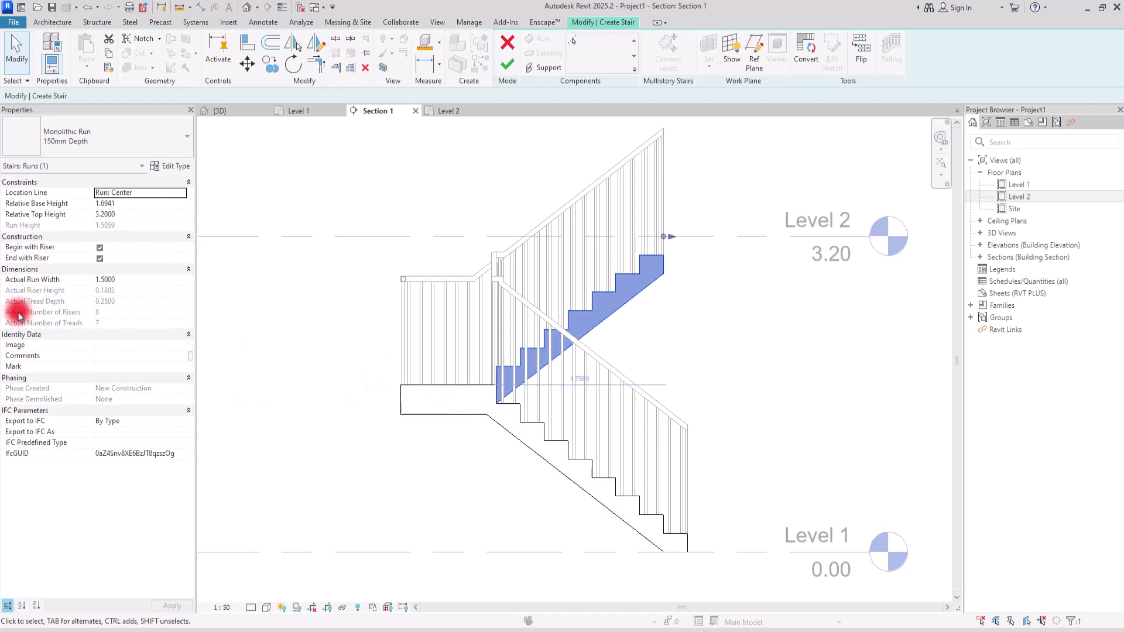
left_click(100, 259)
left_click(296, 314)
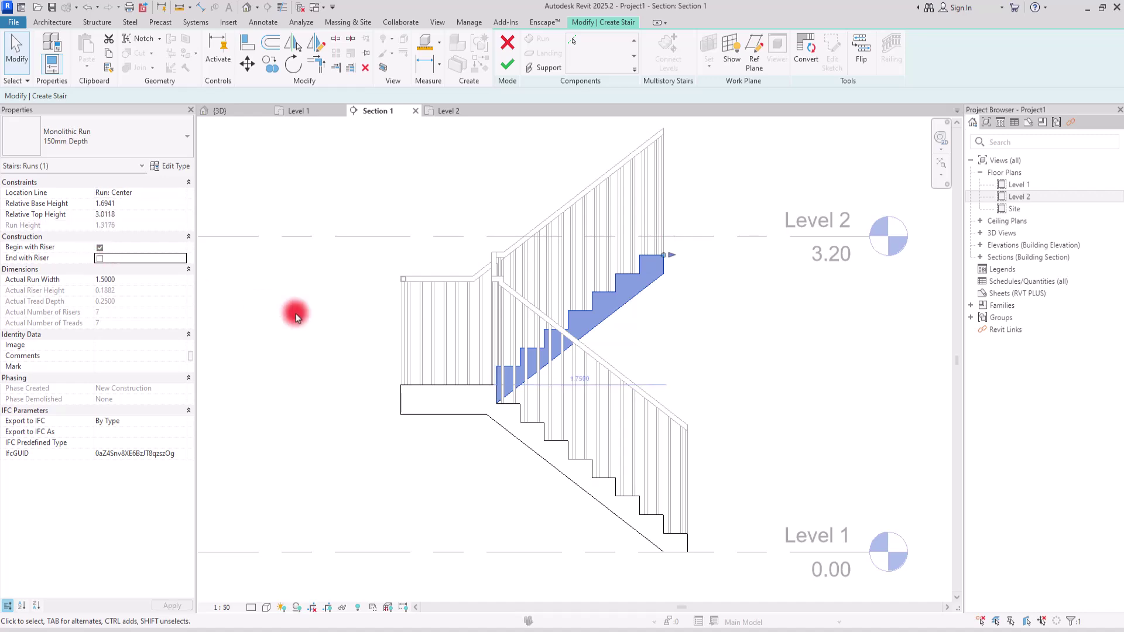
left_click(508, 65)
left_click(331, 205)
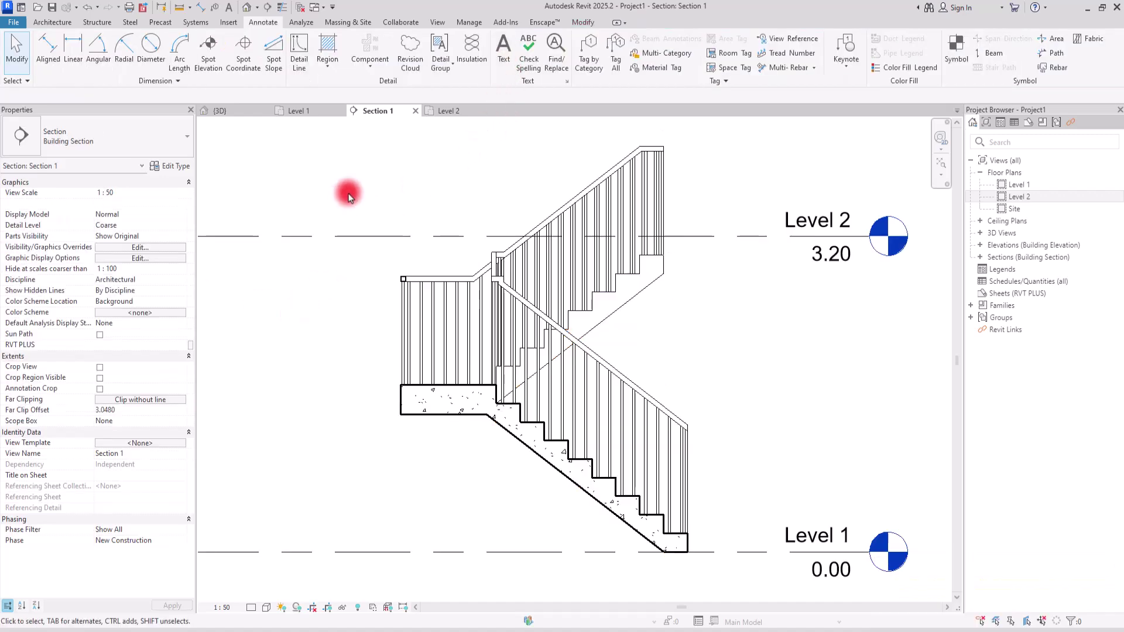
Step: Set Desired Number of Risers to 16 and return to the Level 1 plan
left_click(460, 394)
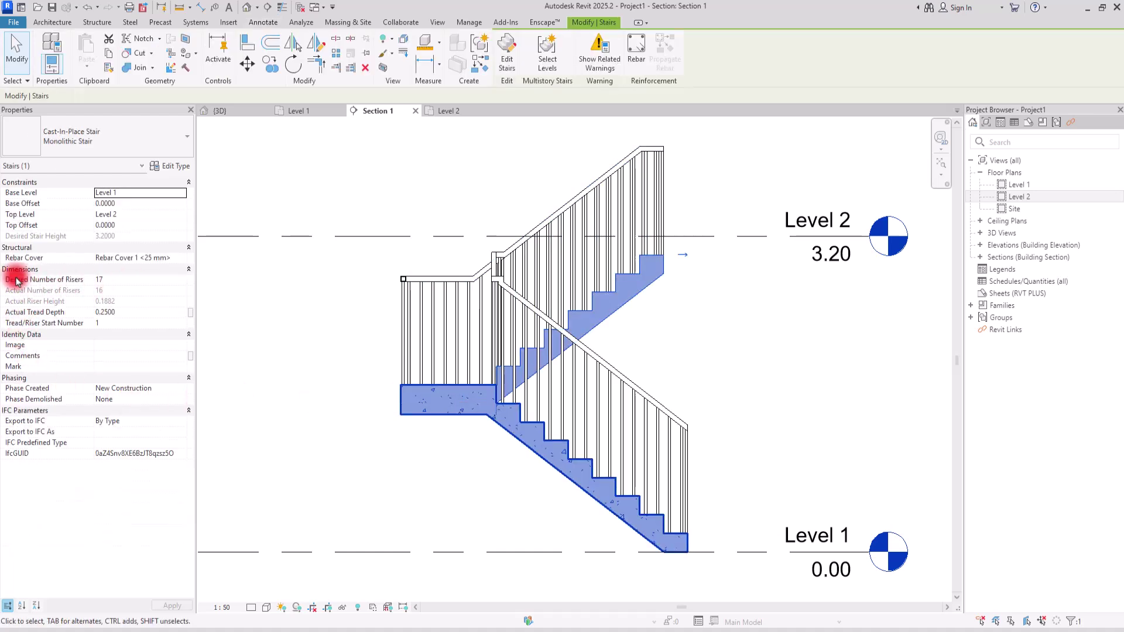
left_click(181, 285)
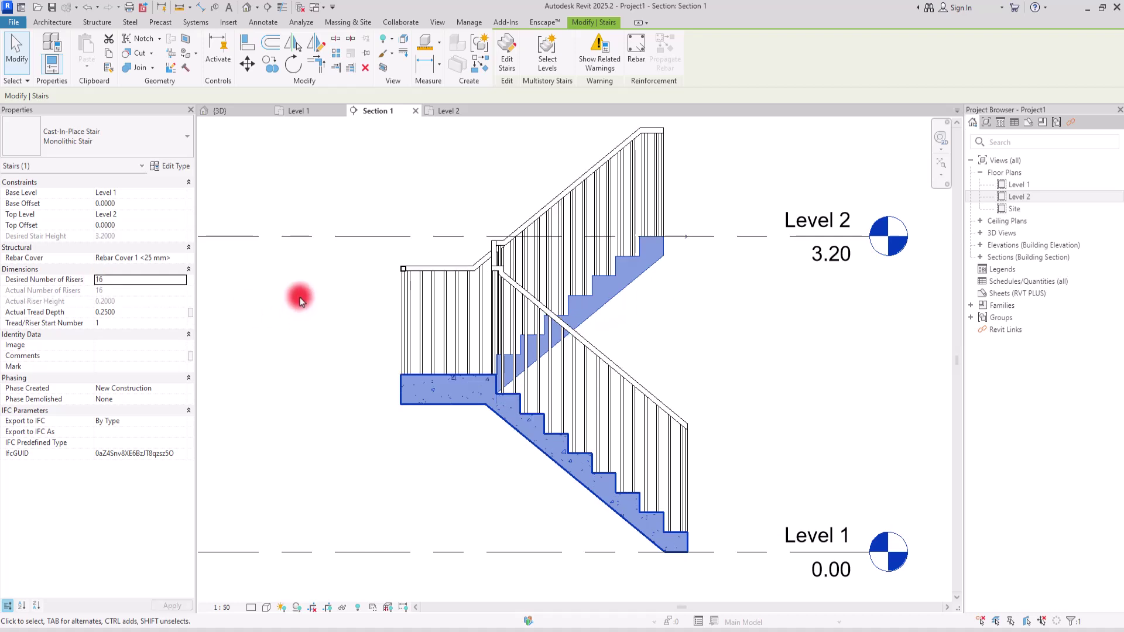
left_click(297, 303)
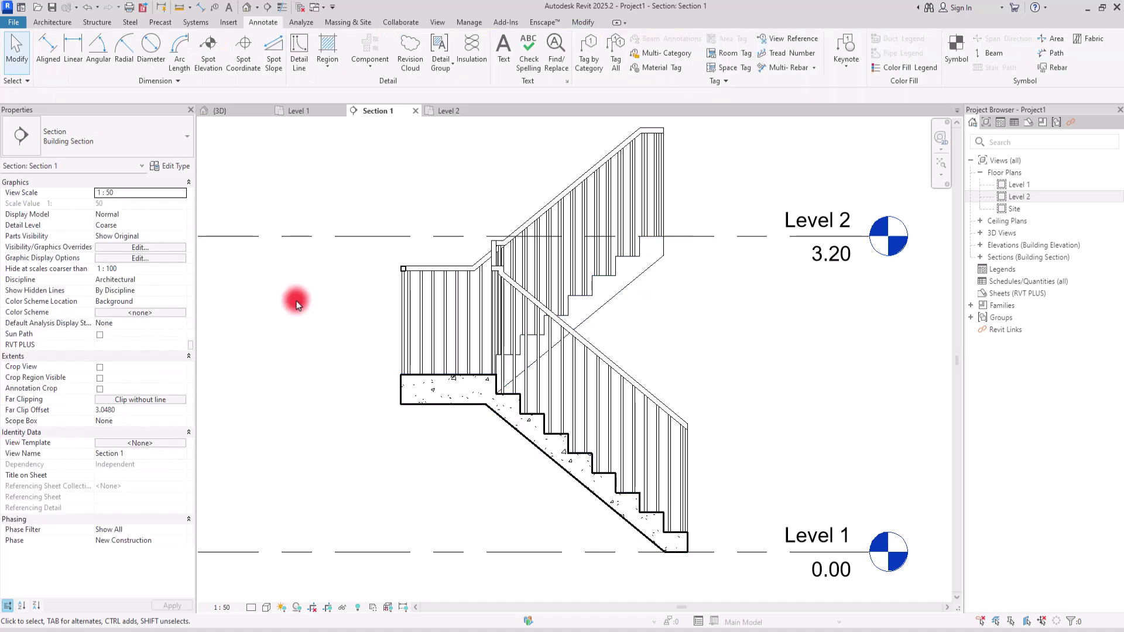
left_click(300, 112)
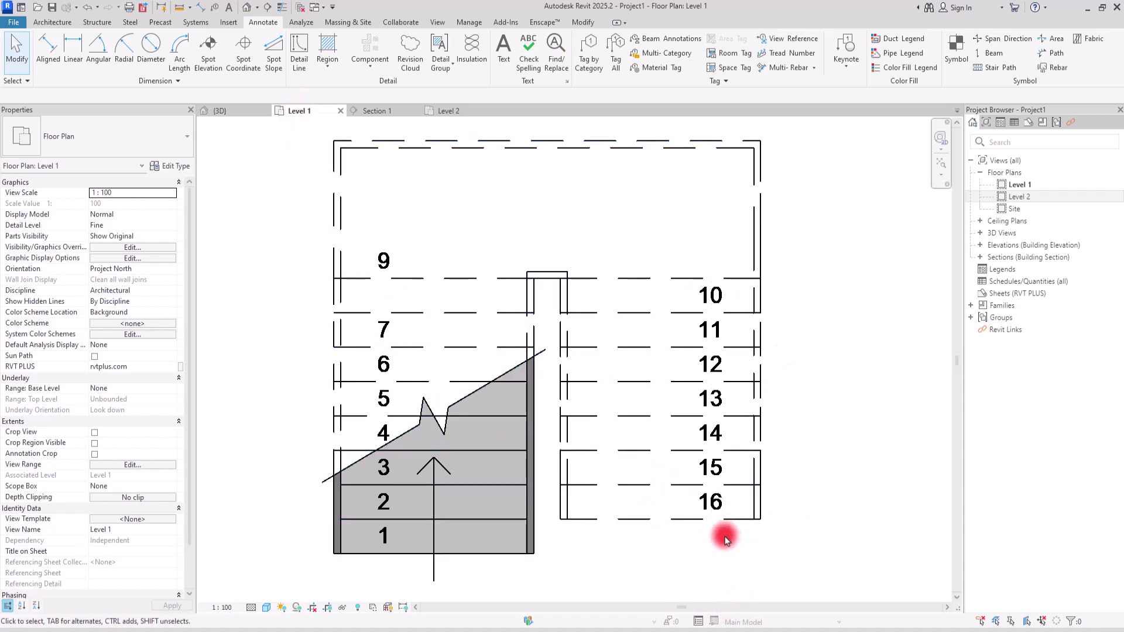
Step: Try tread counting on the left run, displaying odd and then even numbers
left_click(384, 345)
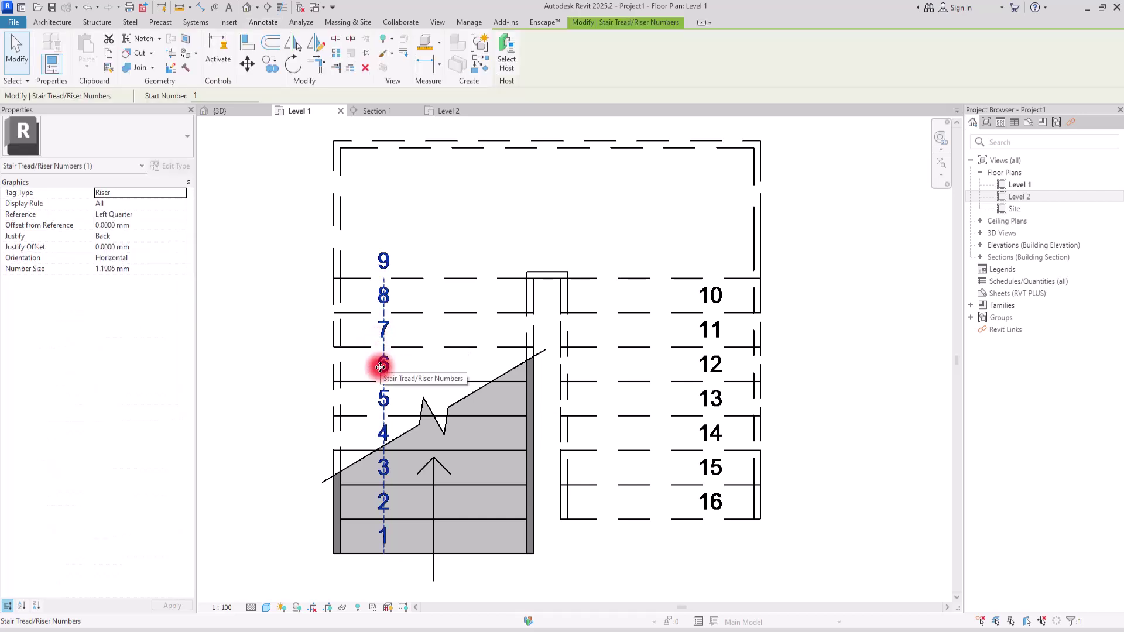
left_click(183, 196)
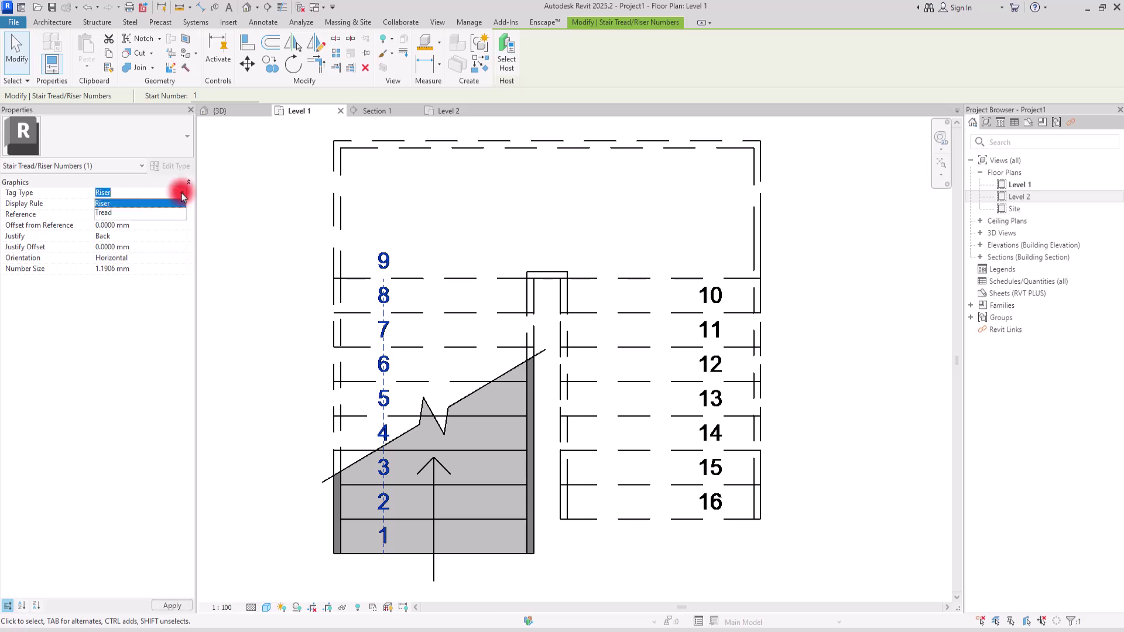
left_click(103, 213)
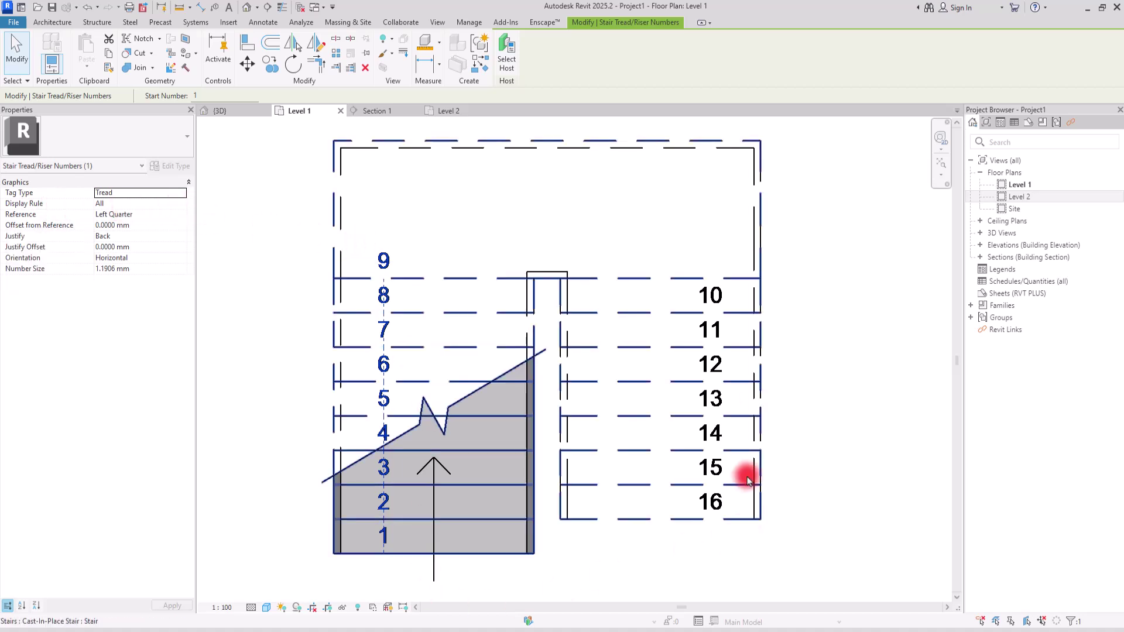
left_click(179, 204)
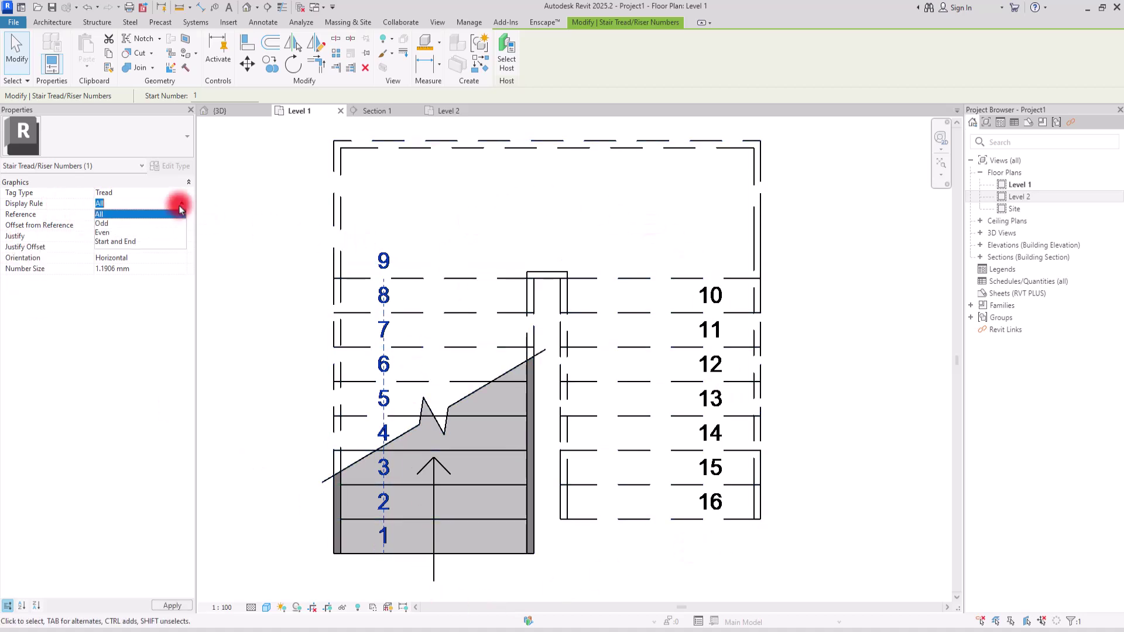
left_click(102, 223)
left_click(274, 266)
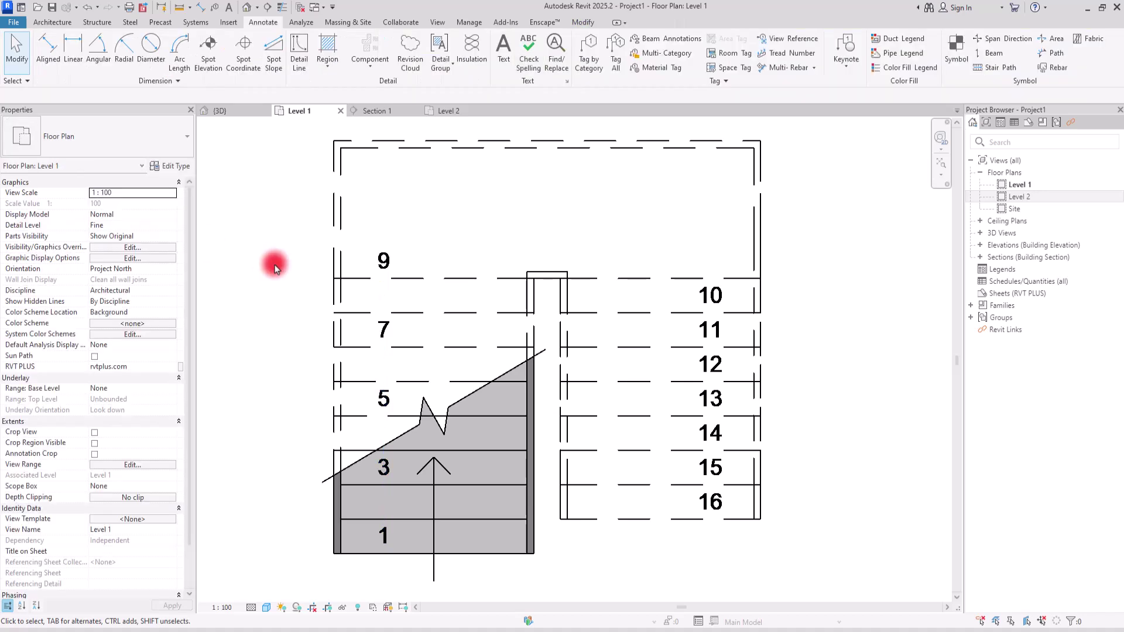
left_click(384, 304)
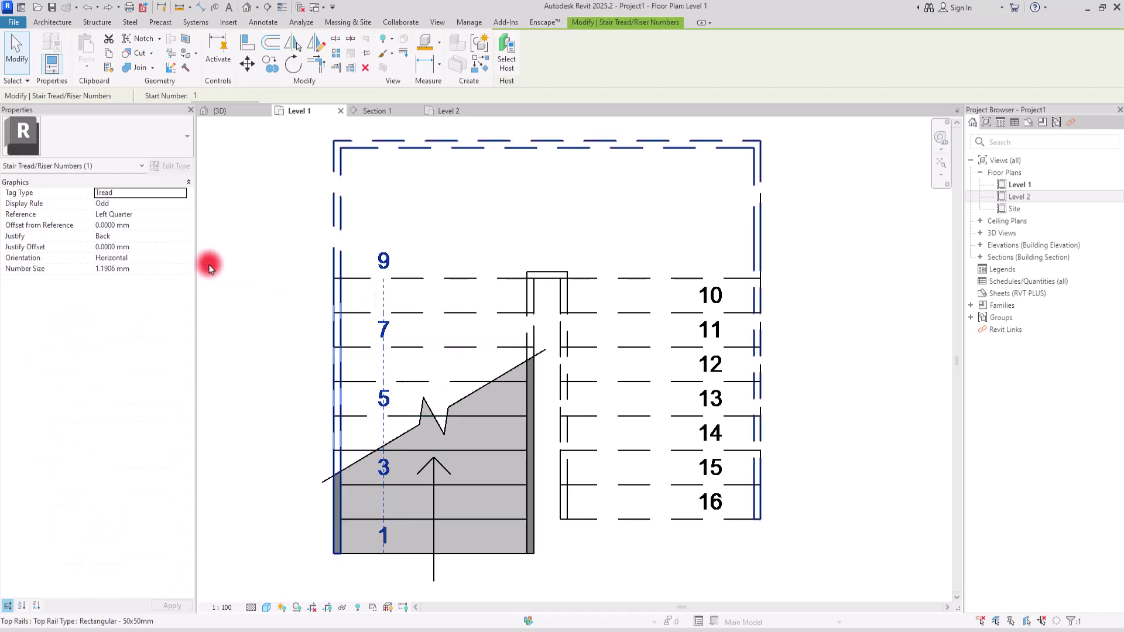
left_click(185, 205)
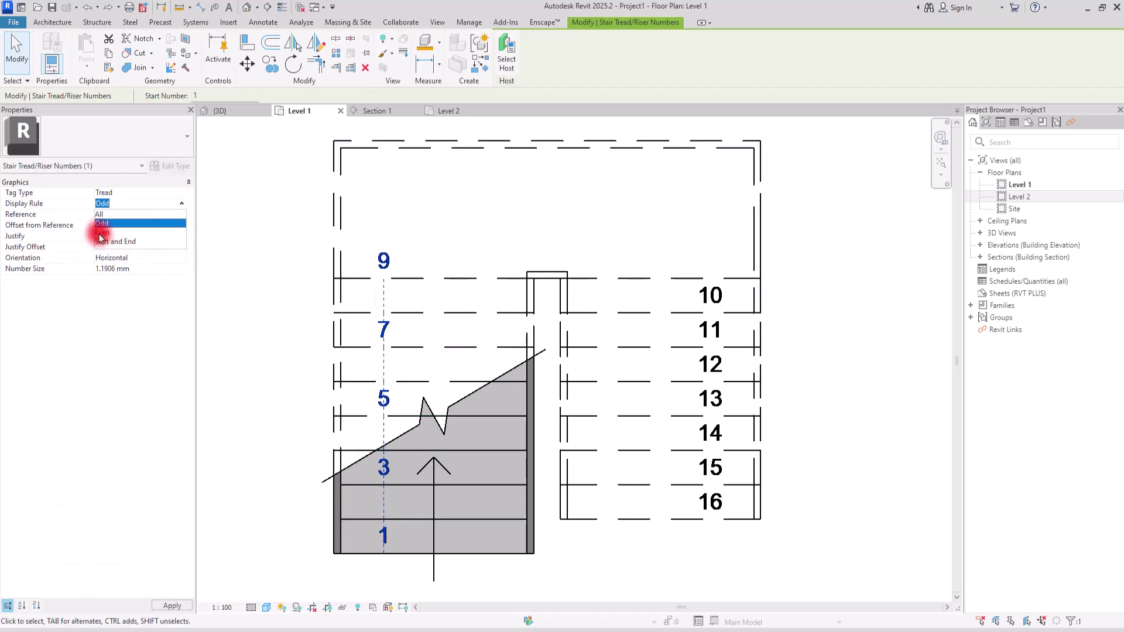
left_click(101, 233)
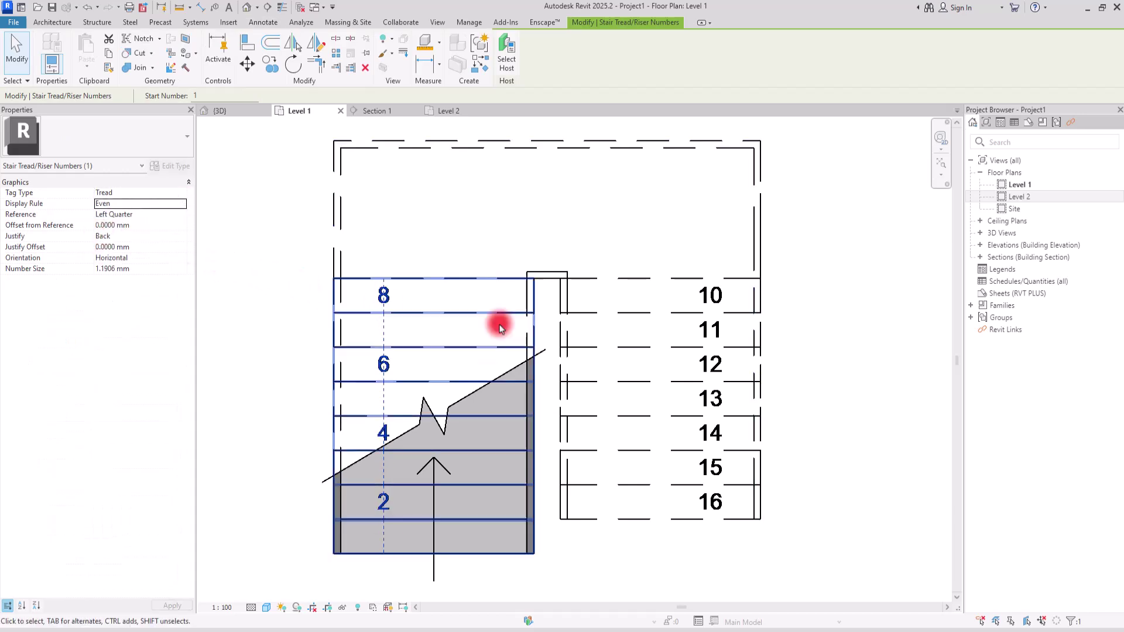
Step: Set both runs' numbers to Riser with the Start and End display rule (1, 9, 10, 16)
left_click(713, 333)
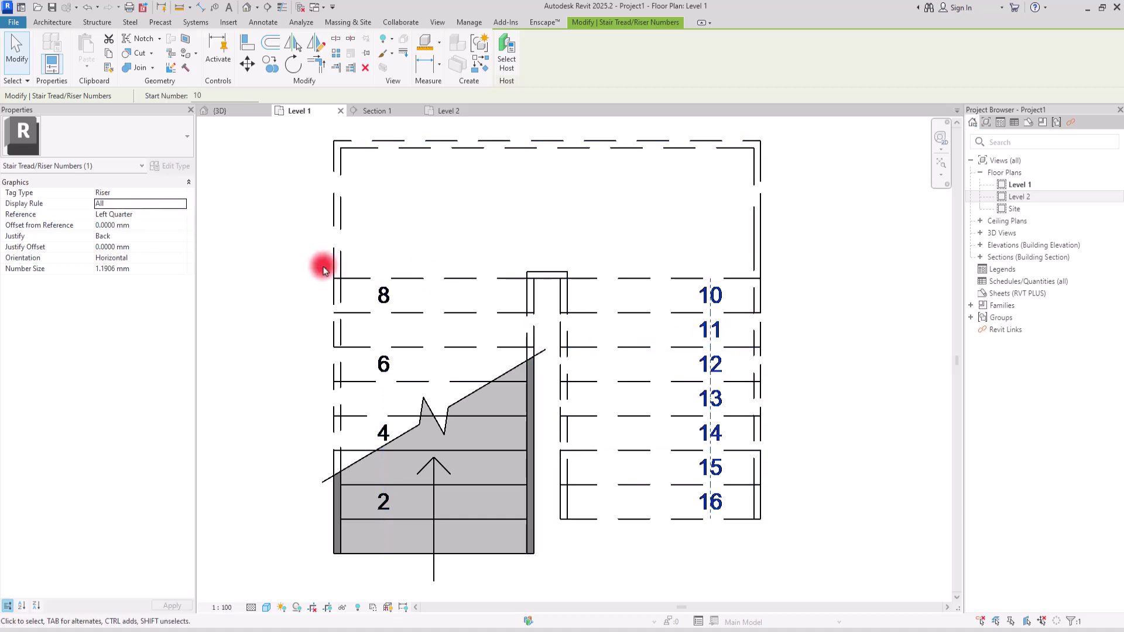
left_click(383, 327, "ctrl")
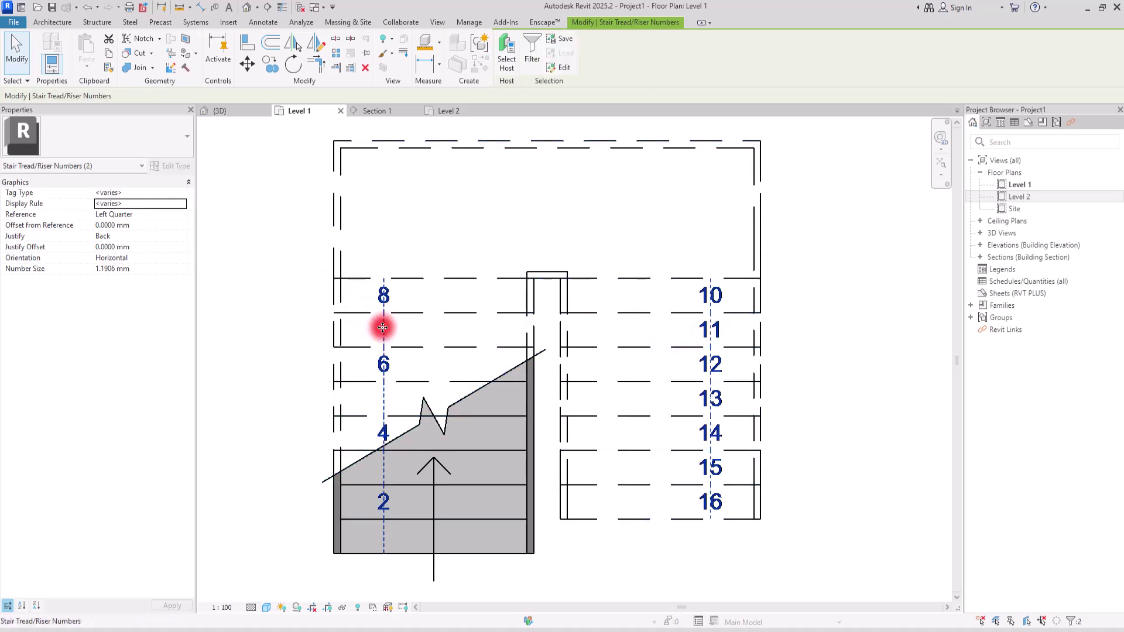
left_click(181, 192)
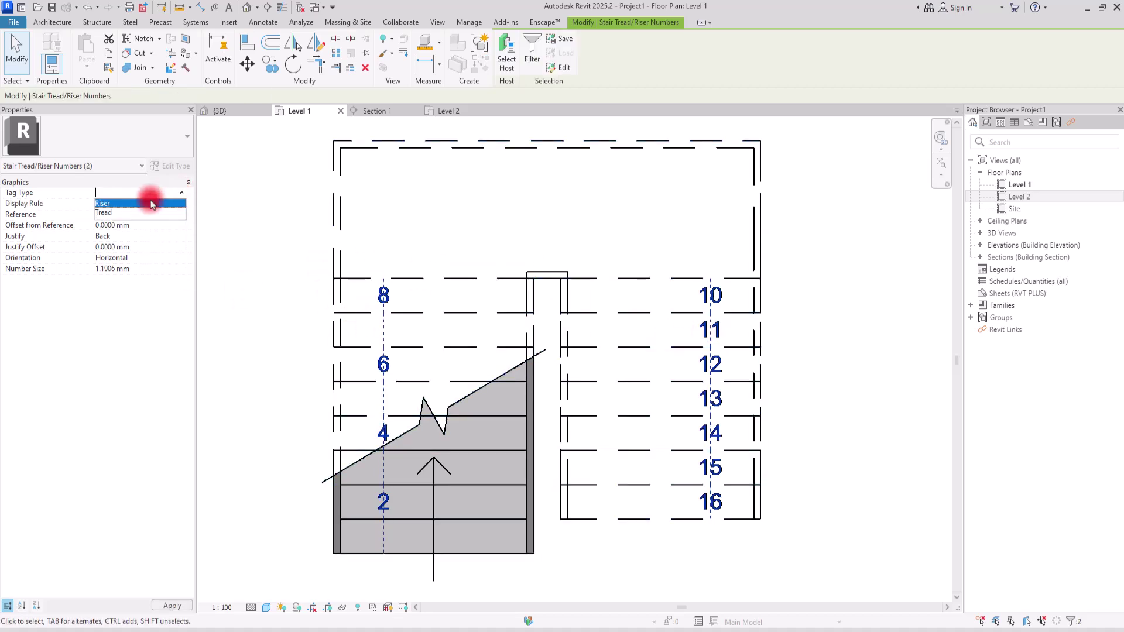
left_click(116, 204)
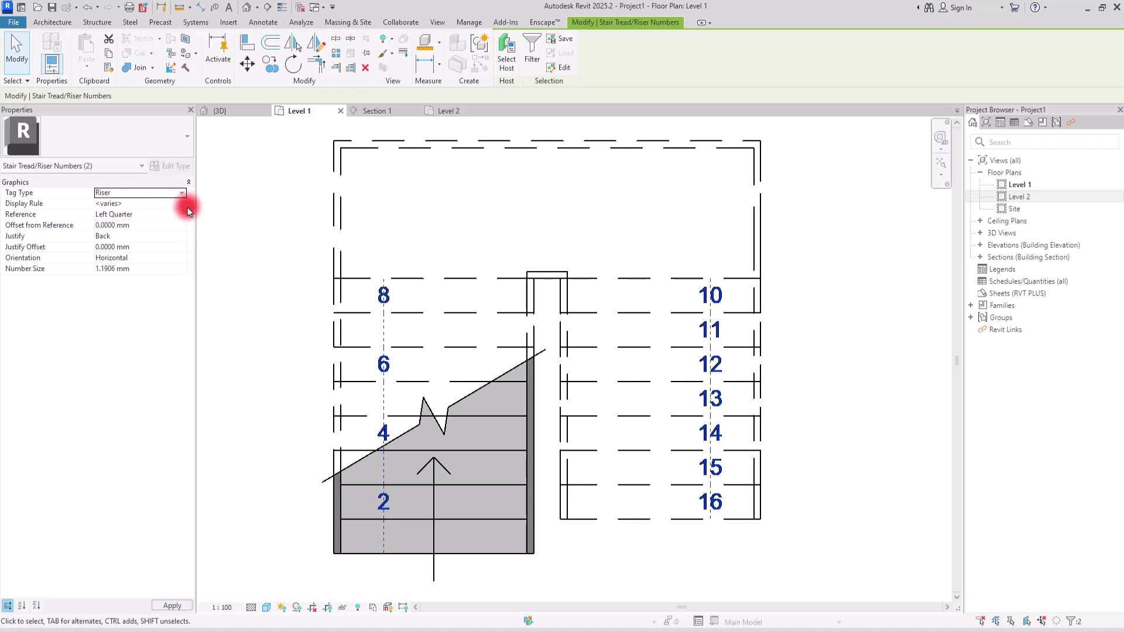
left_click(182, 204)
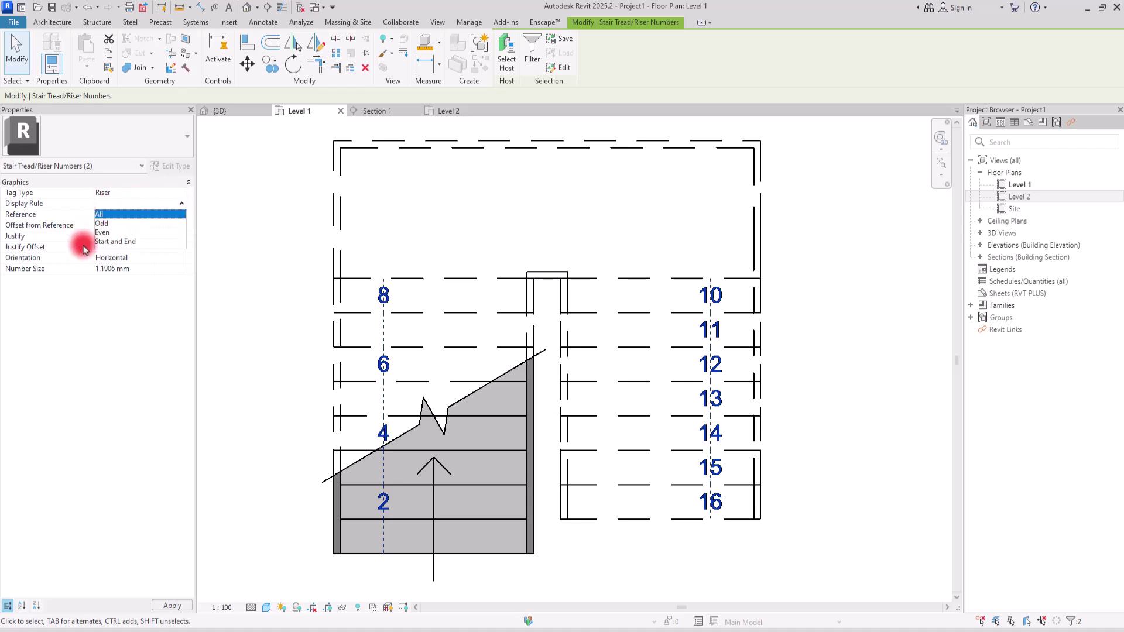
left_click(102, 233)
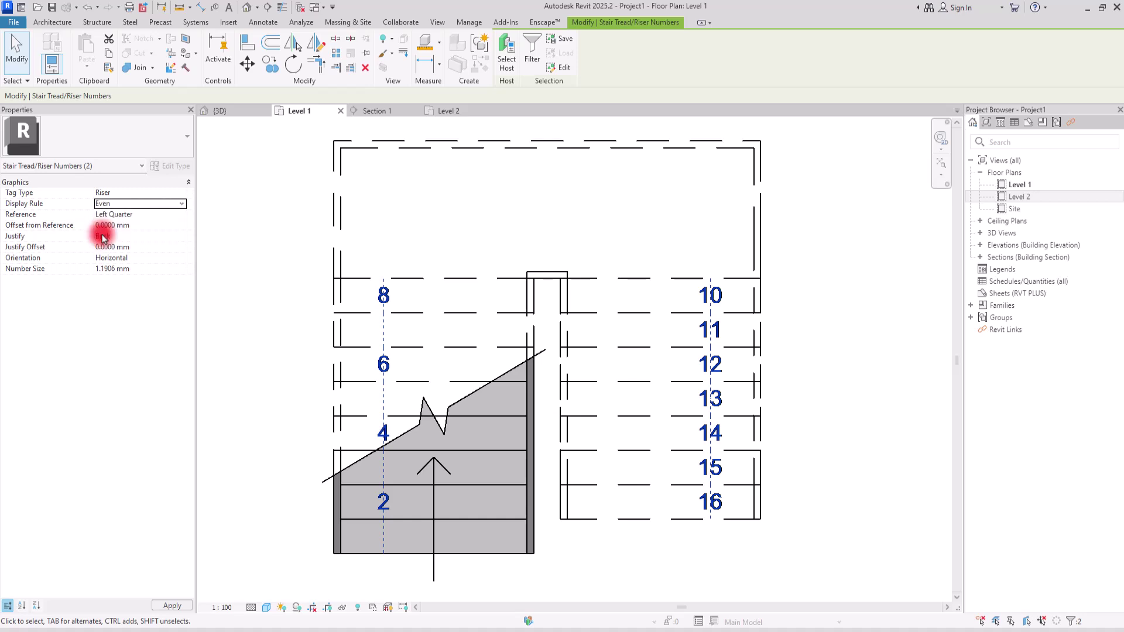
left_click(181, 204)
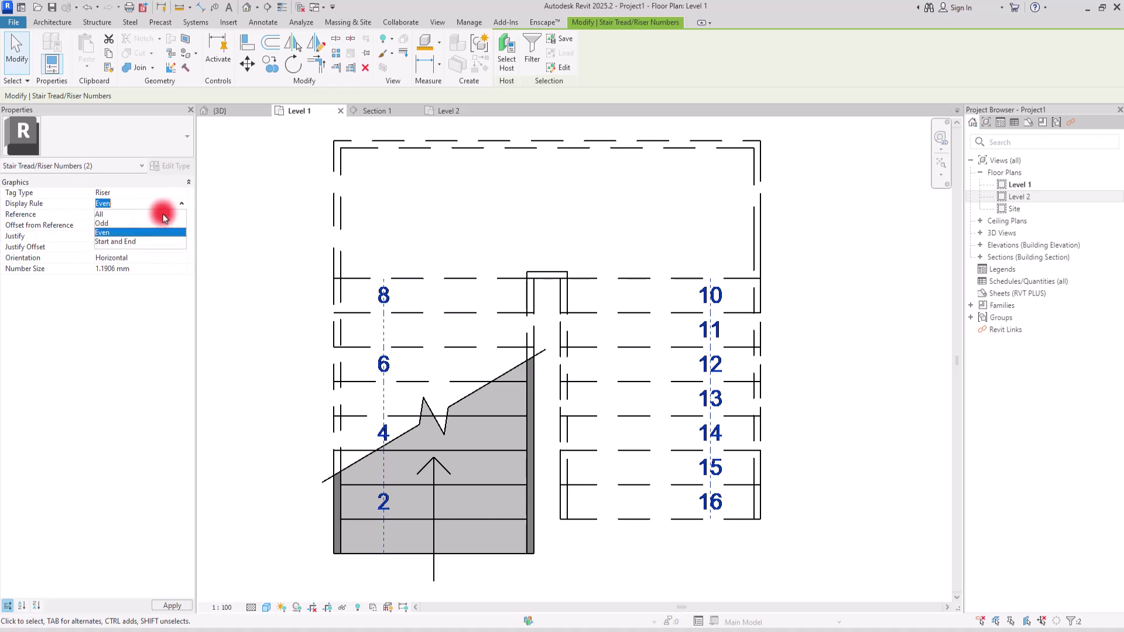
left_click(108, 242)
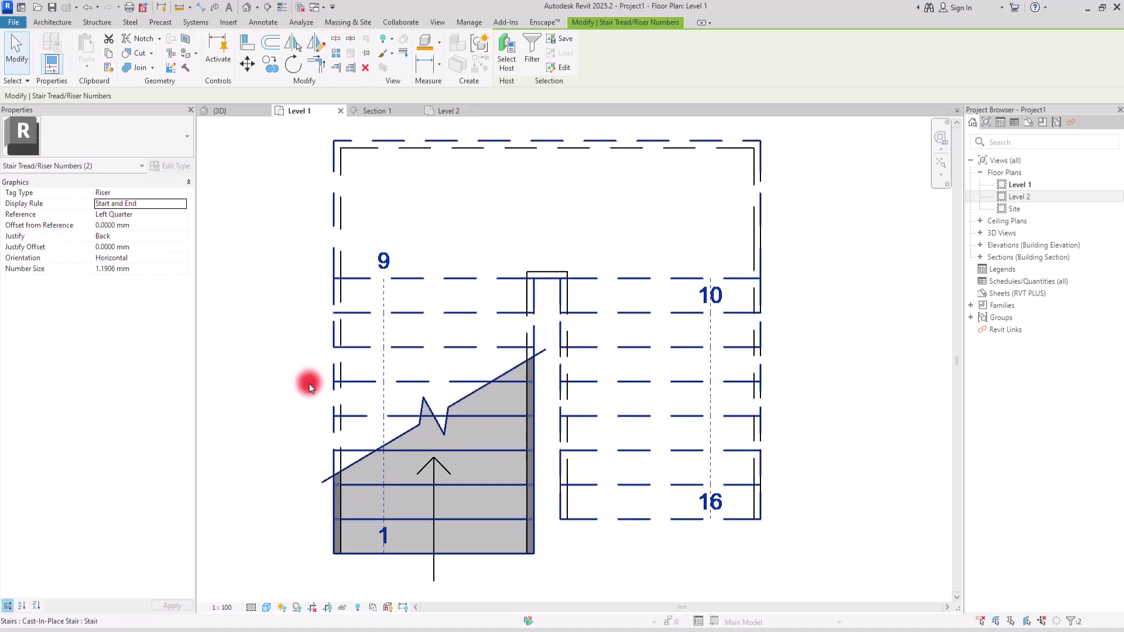
Step: Keep the Left Quarter reference and set Offset from Reference to -1.5 mm
left_click(177, 217)
left_click(180, 215)
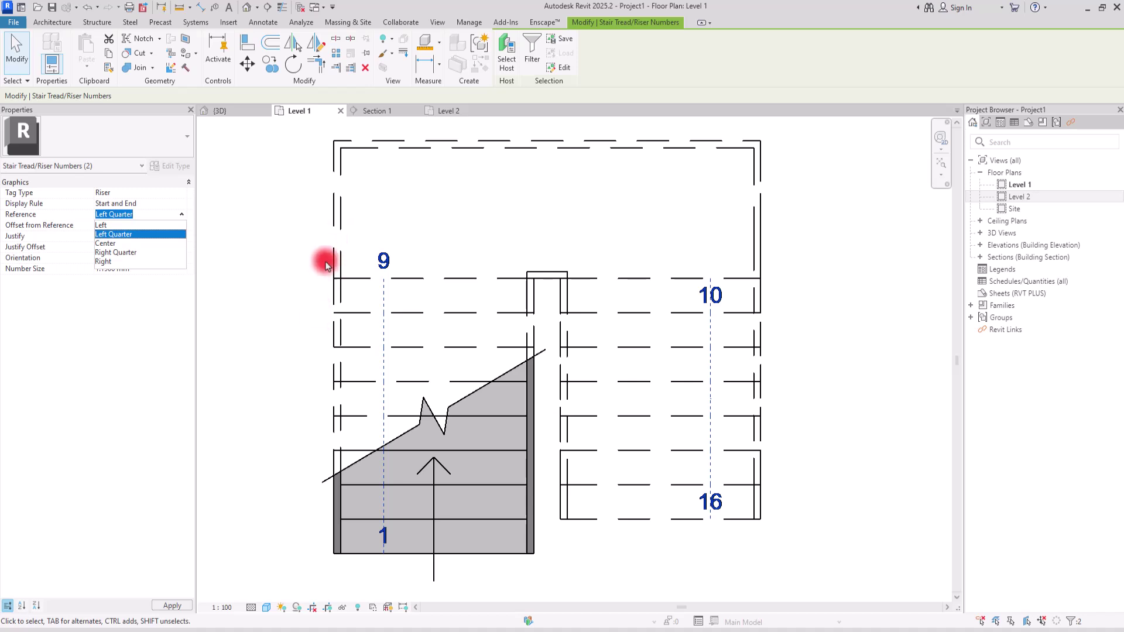
left_click(68, 339)
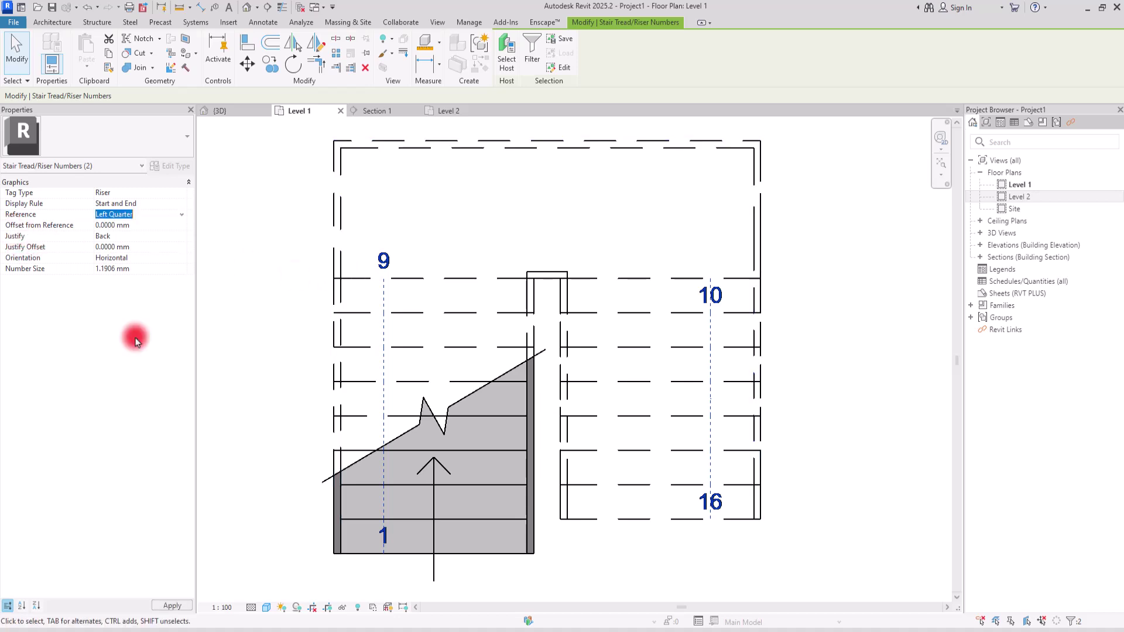
left_click(183, 215)
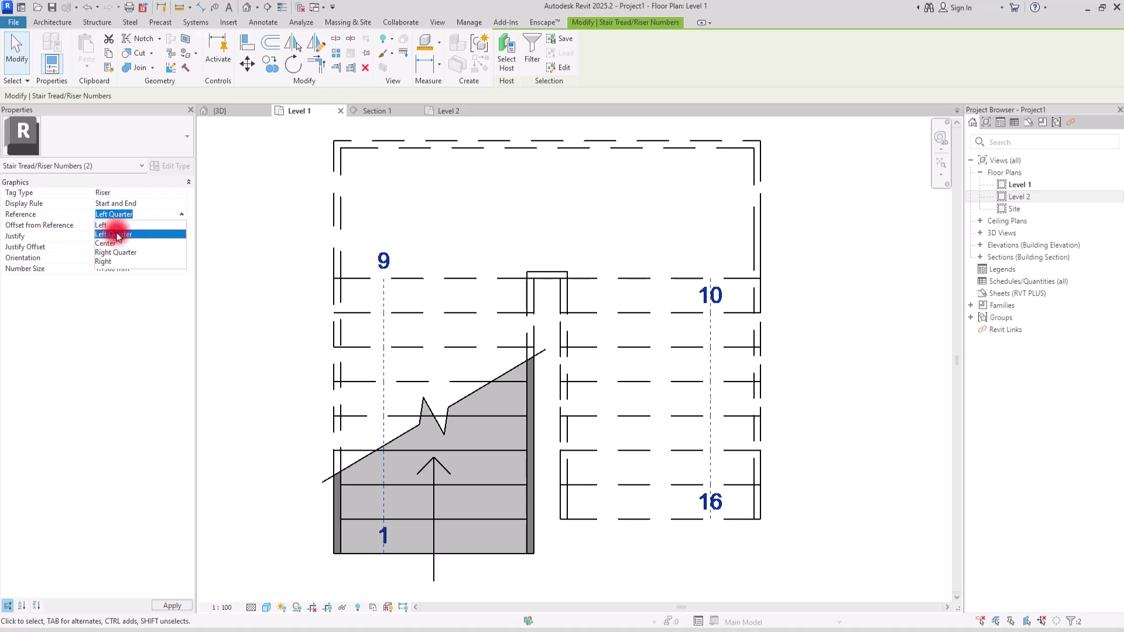
left_click(95, 320)
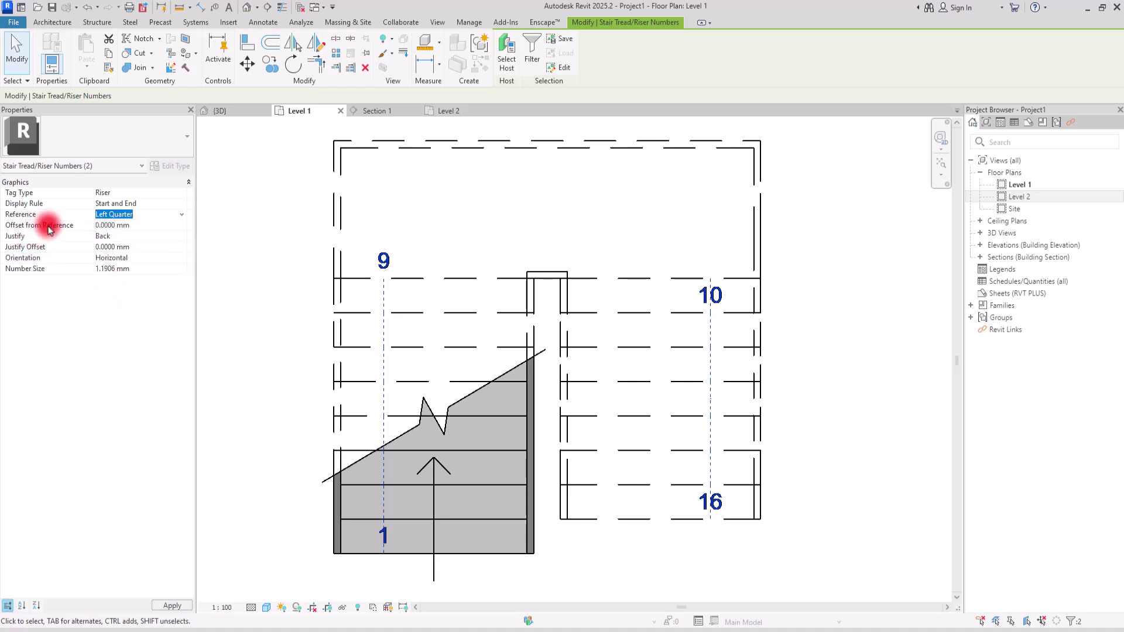
left_click(156, 226)
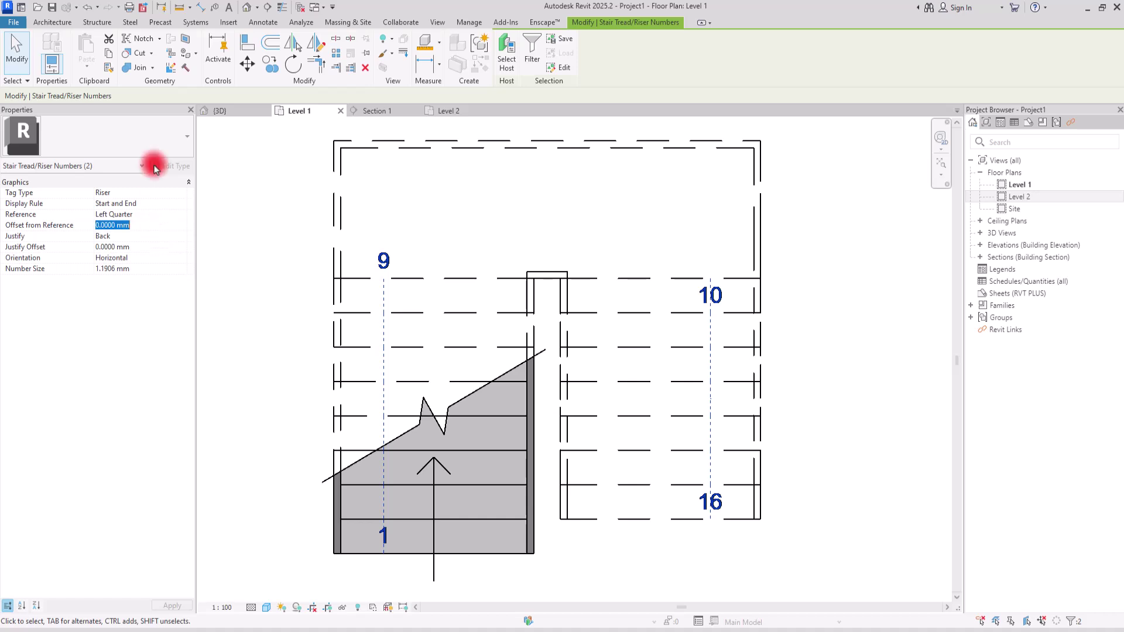
type("1")
mouse_move(354, 221)
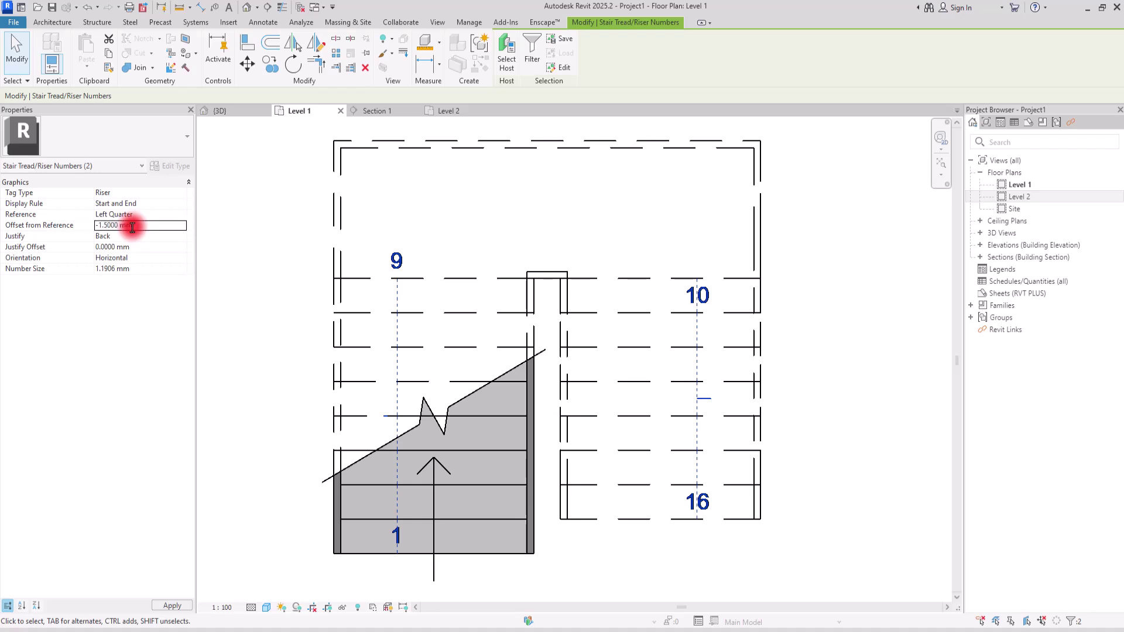
mouse_move(459, 460)
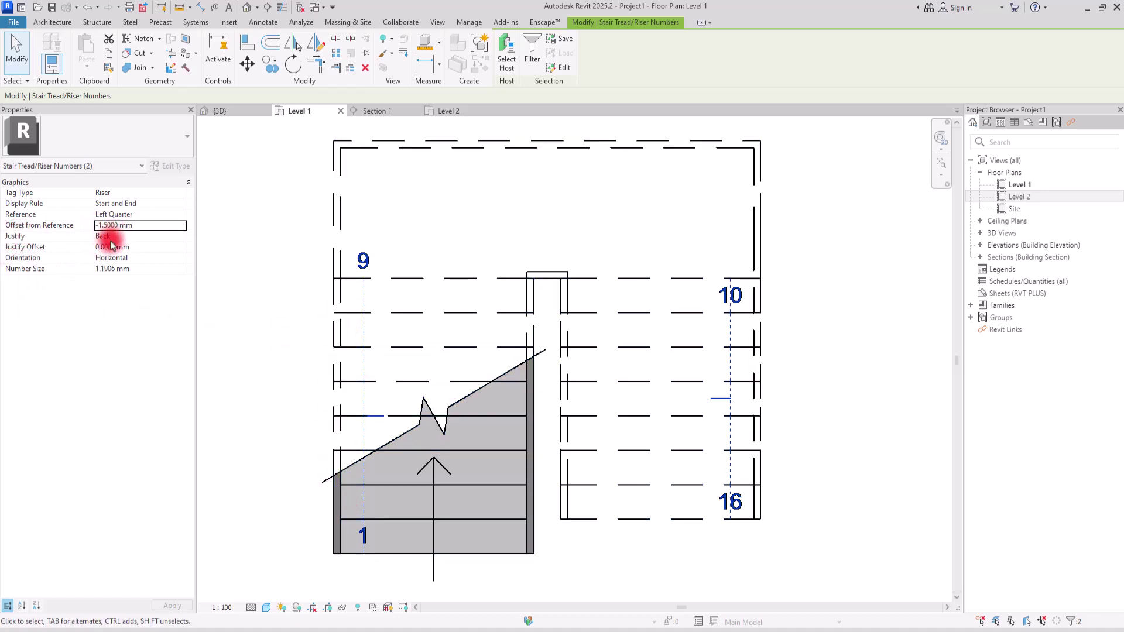
Step: Try Center and Front justification for the riser numbers, then return to Back
left_click(183, 238)
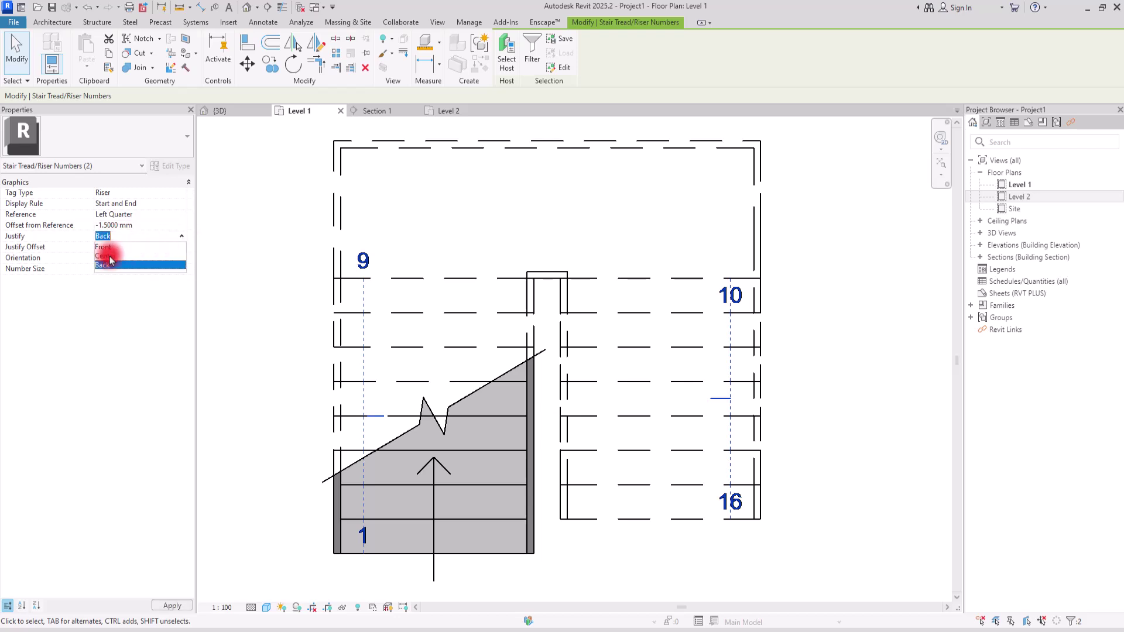
left_click(106, 257)
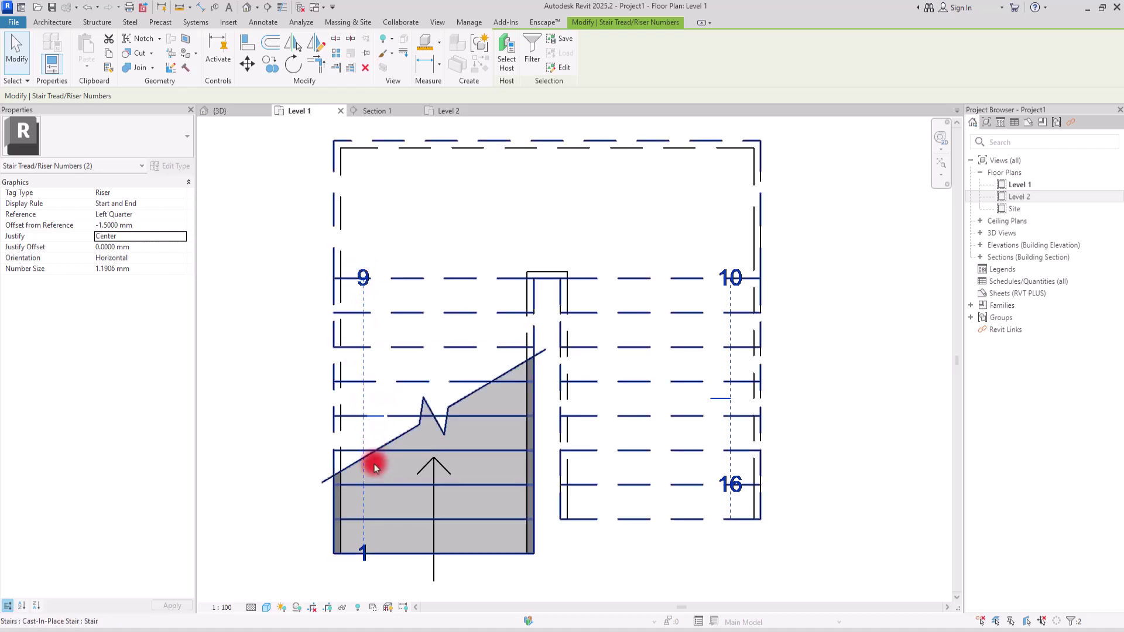
left_click(183, 237)
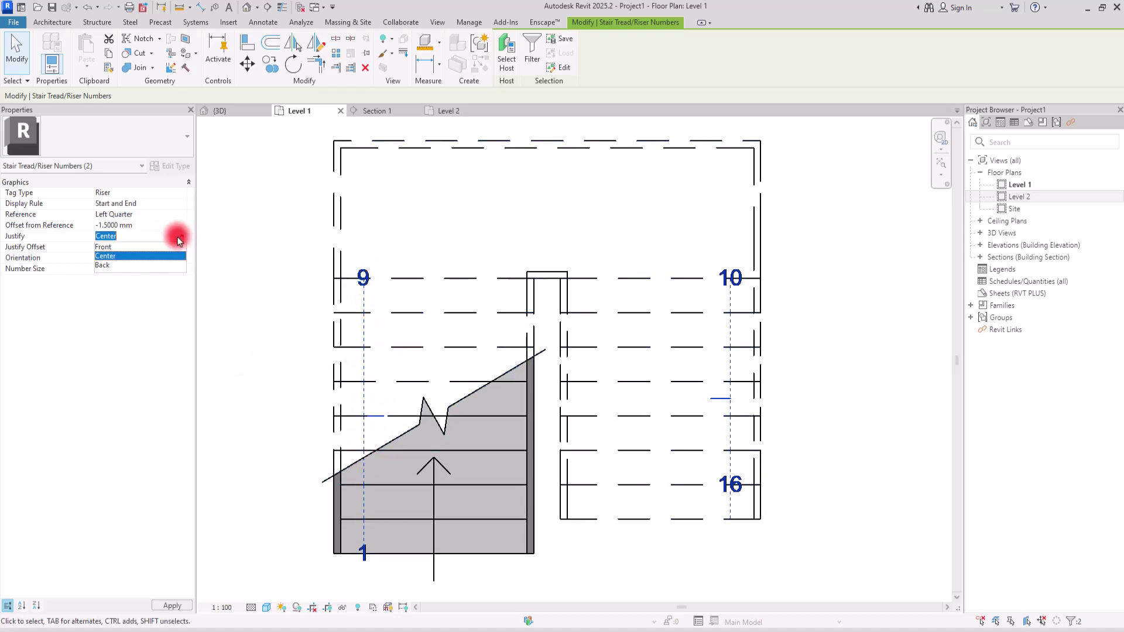
left_click(106, 245)
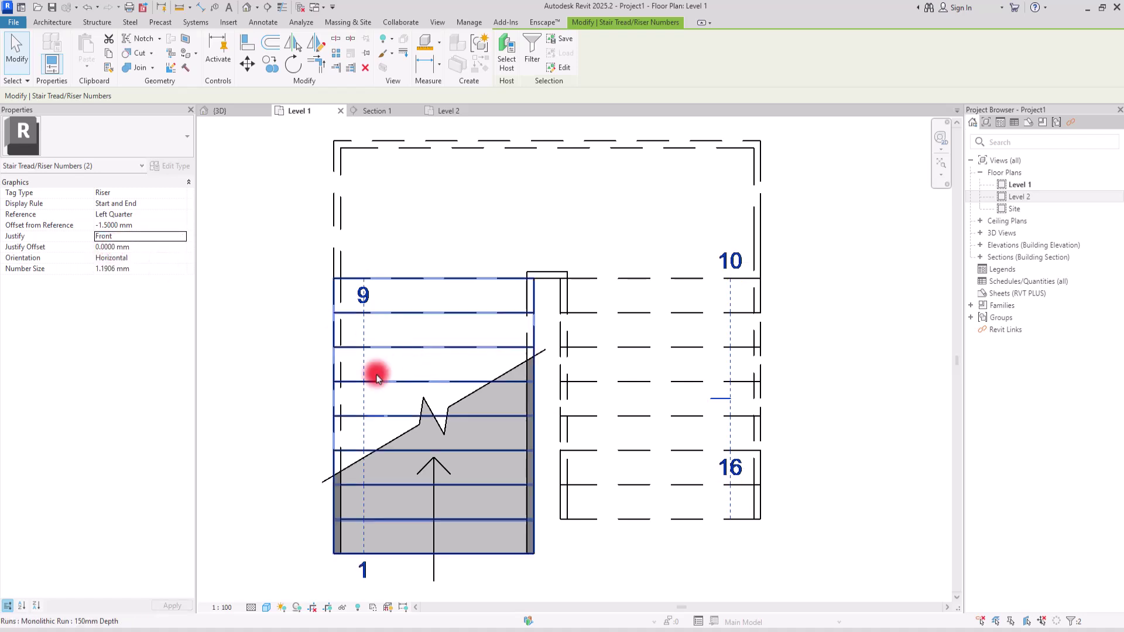
left_click(180, 238)
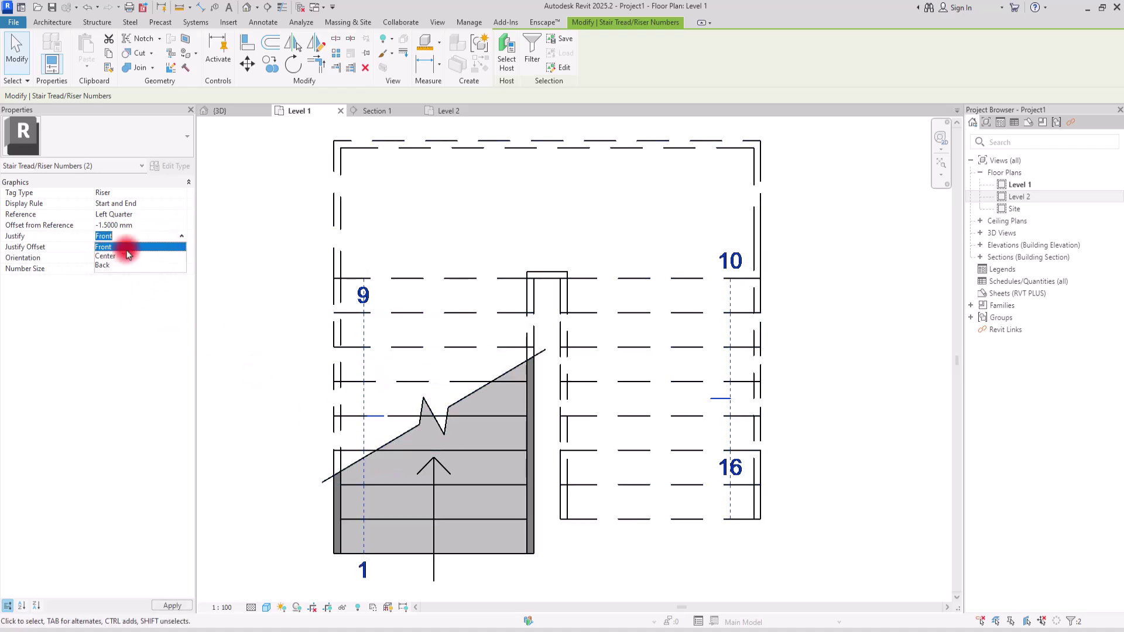
left_click(106, 266)
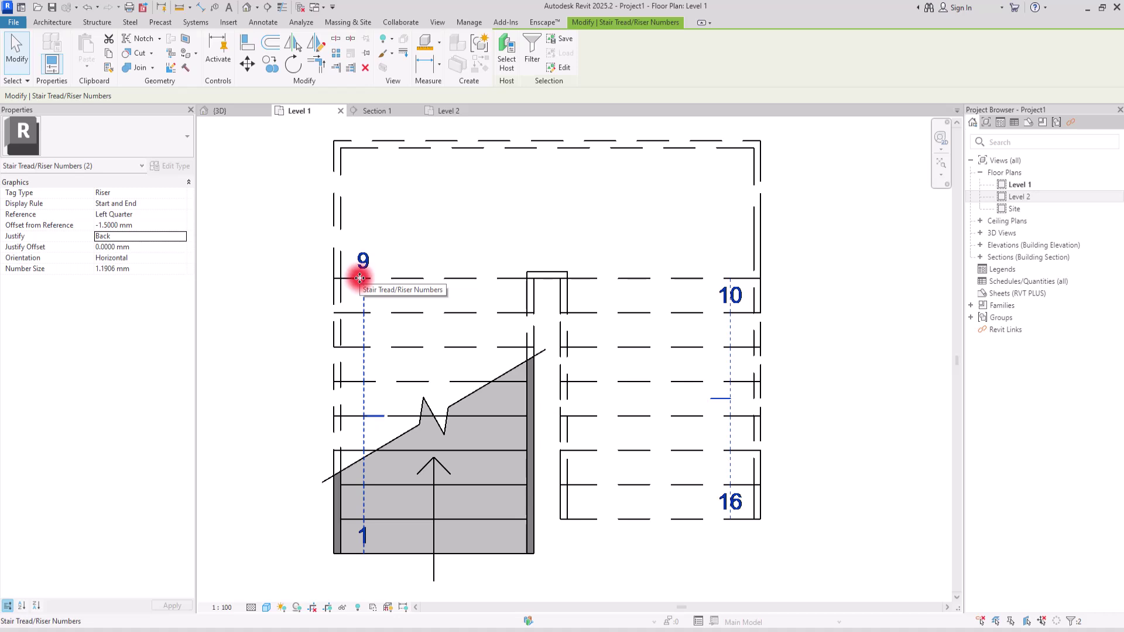
Step: Try values 1 and 0.5 in the riser numbers' offset field, ending with Justify Offset 0
left_click(140, 247)
type("1")
key("Return")
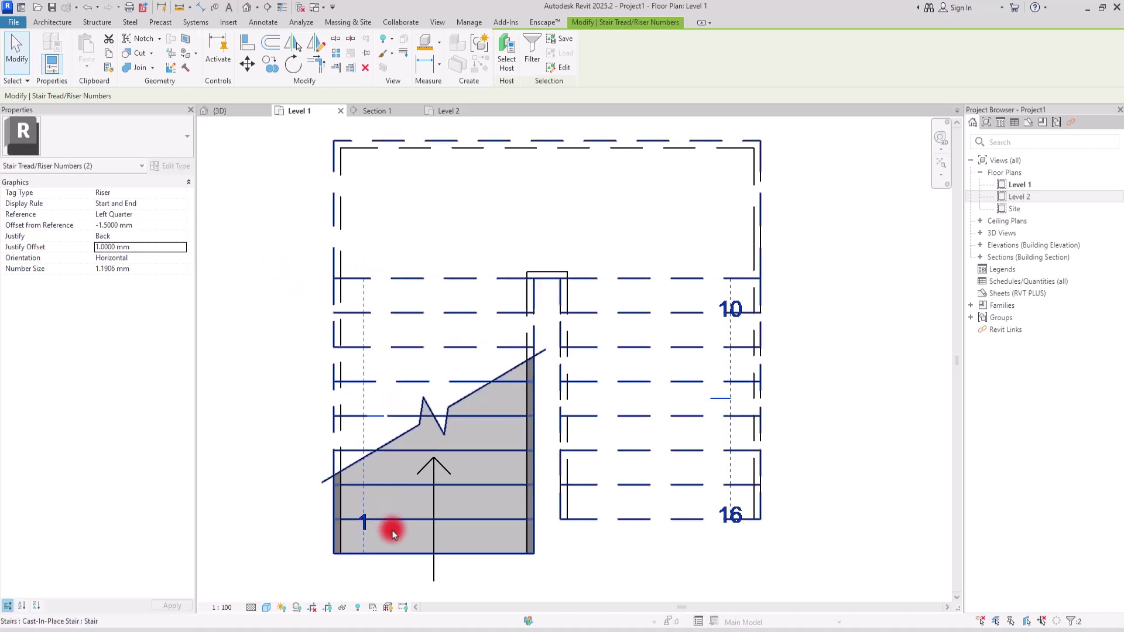
left_click(144, 248)
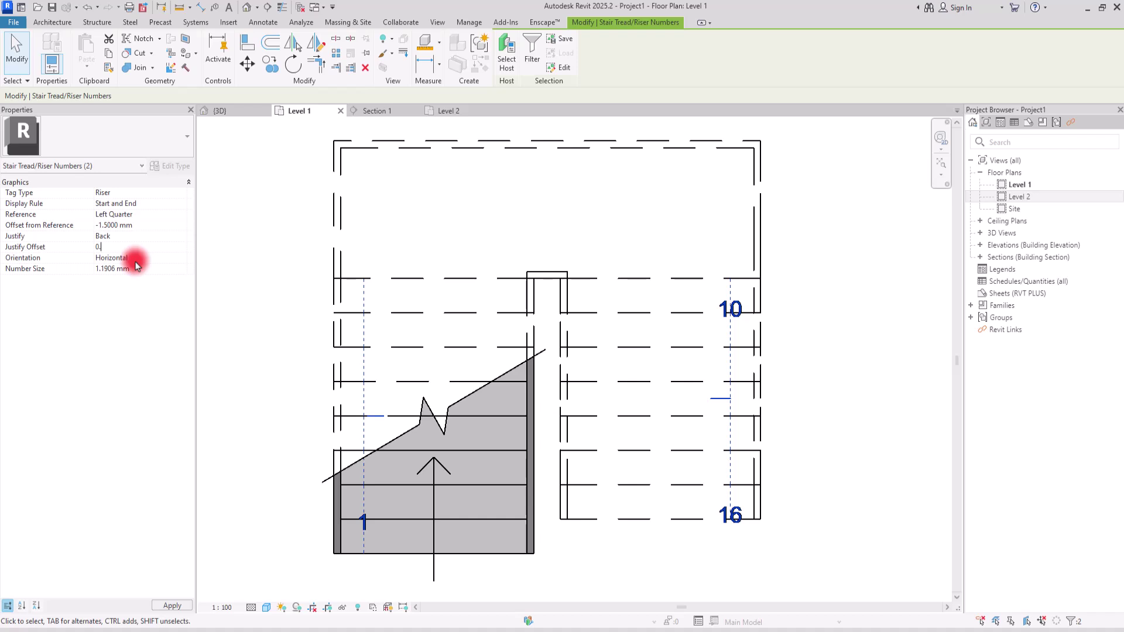
type("0.5")
key("Return")
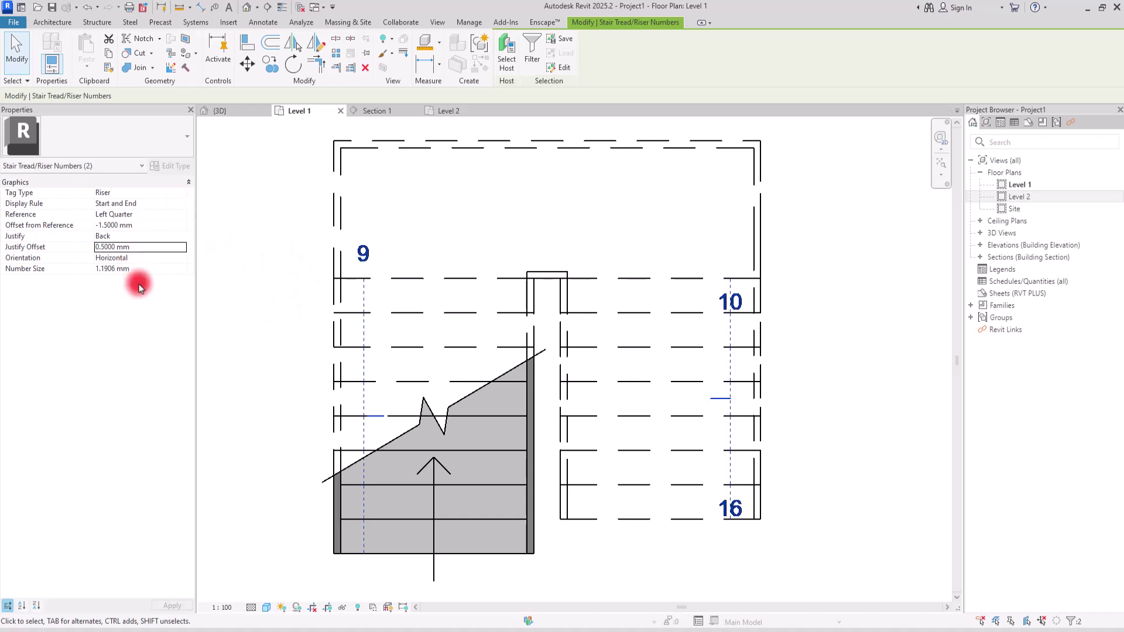
left_click(147, 248)
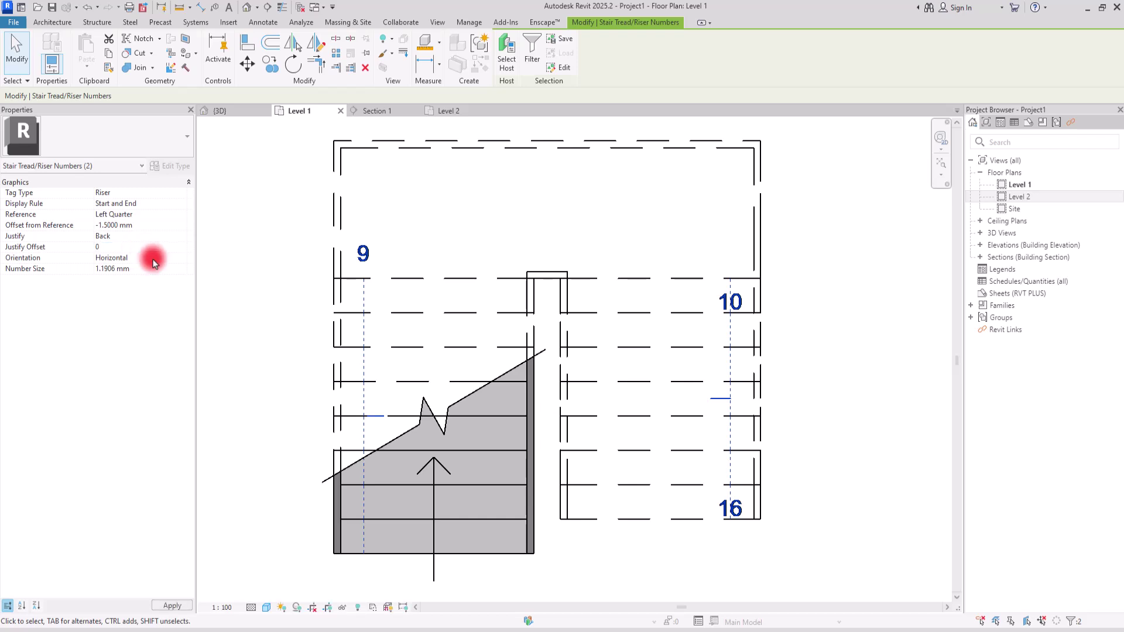
key("Return")
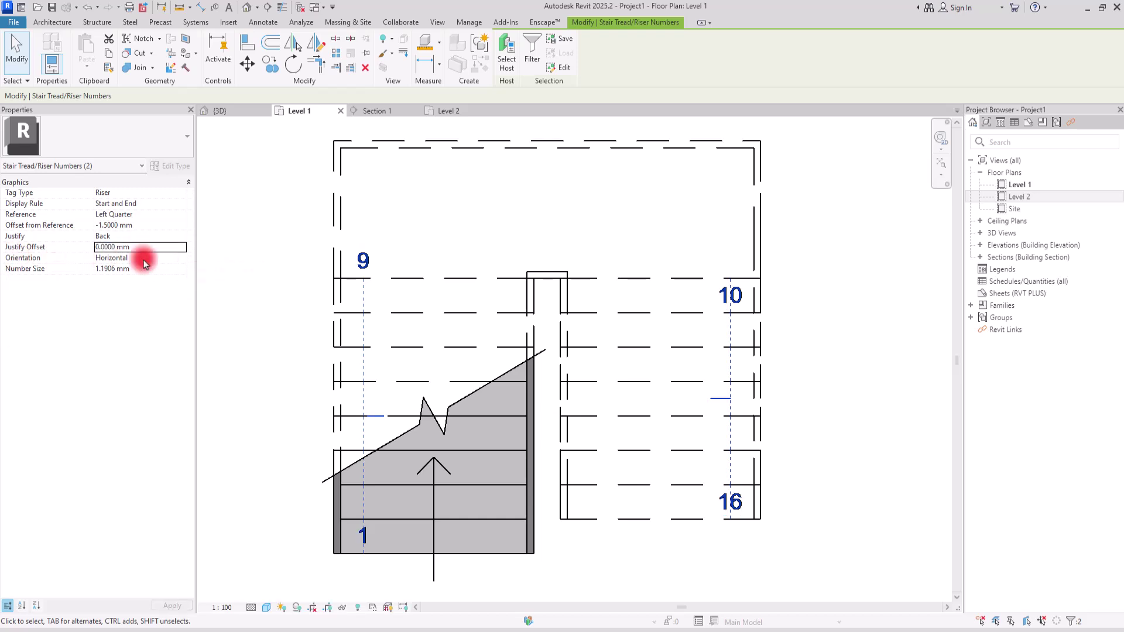
Step: Try Vertical orientation, keep the riser numbers Horizontal, and deselect them
left_click(183, 259)
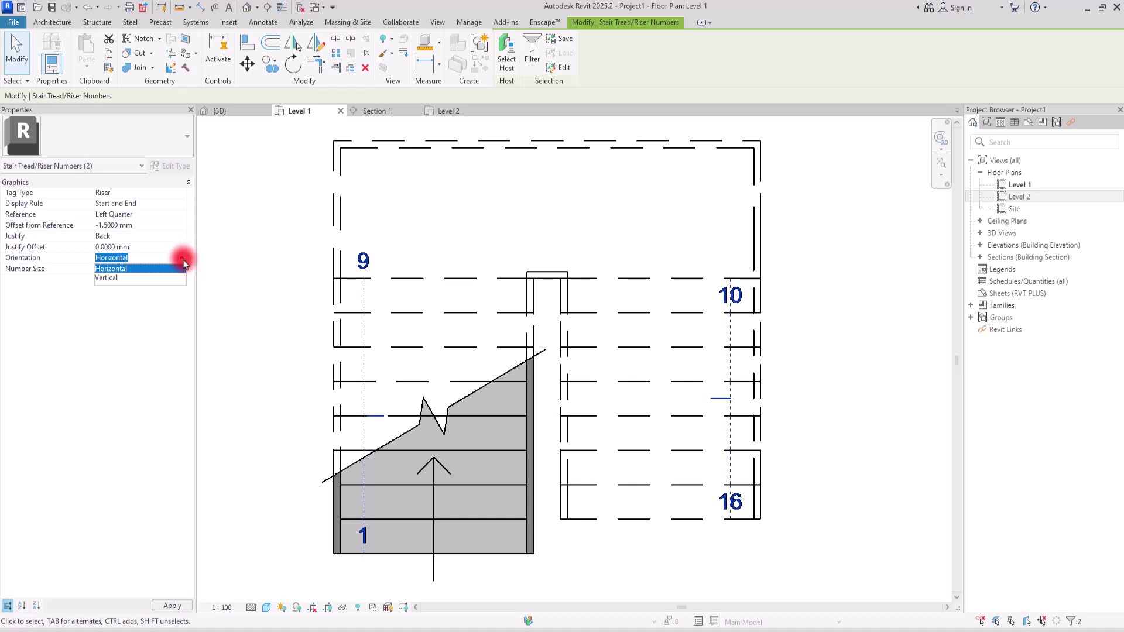
left_click(111, 278)
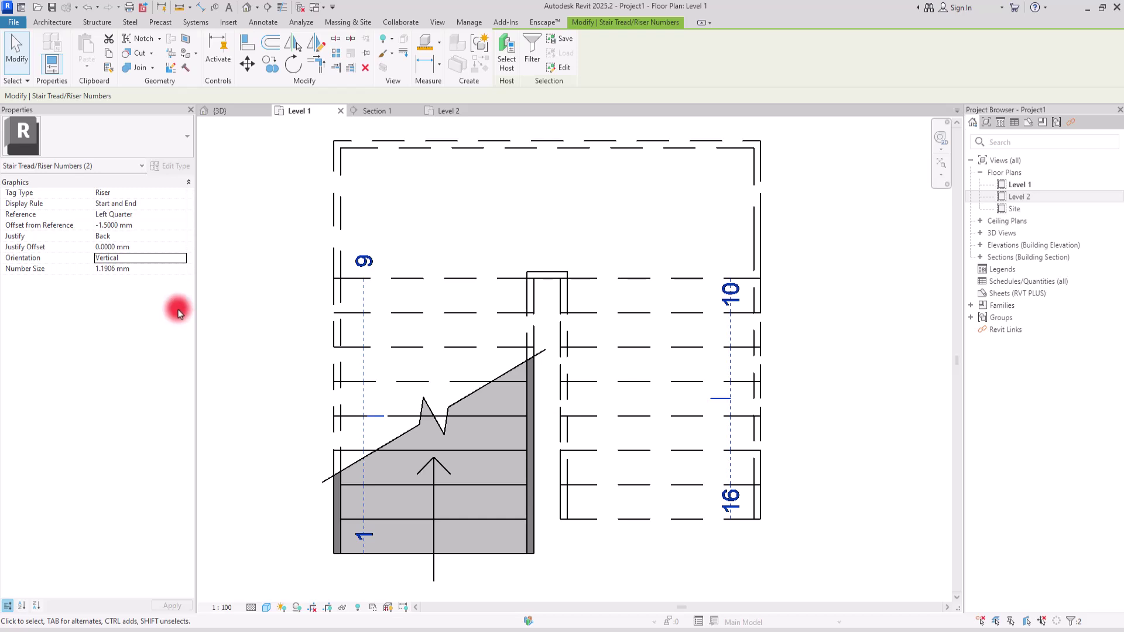
left_click(183, 259)
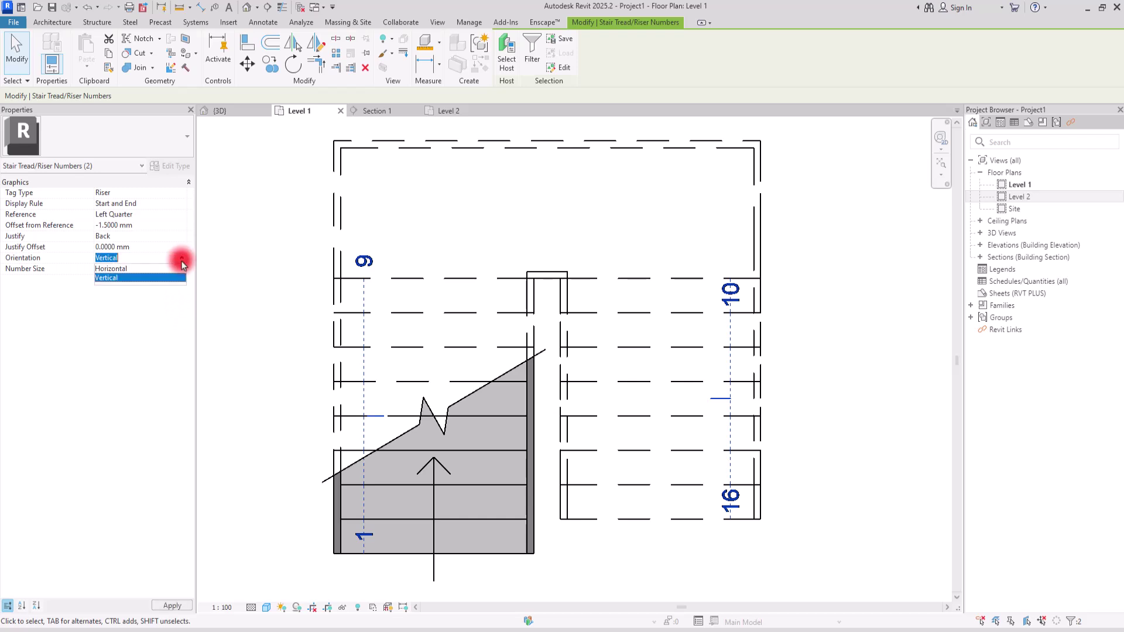
left_click(117, 268)
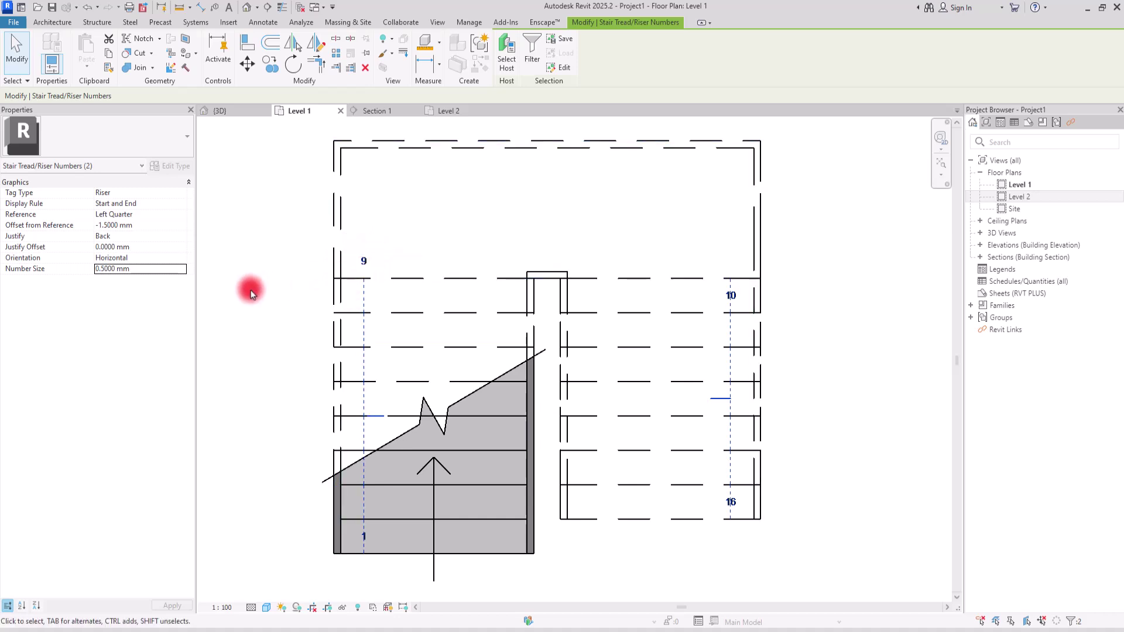
left_click(269, 265)
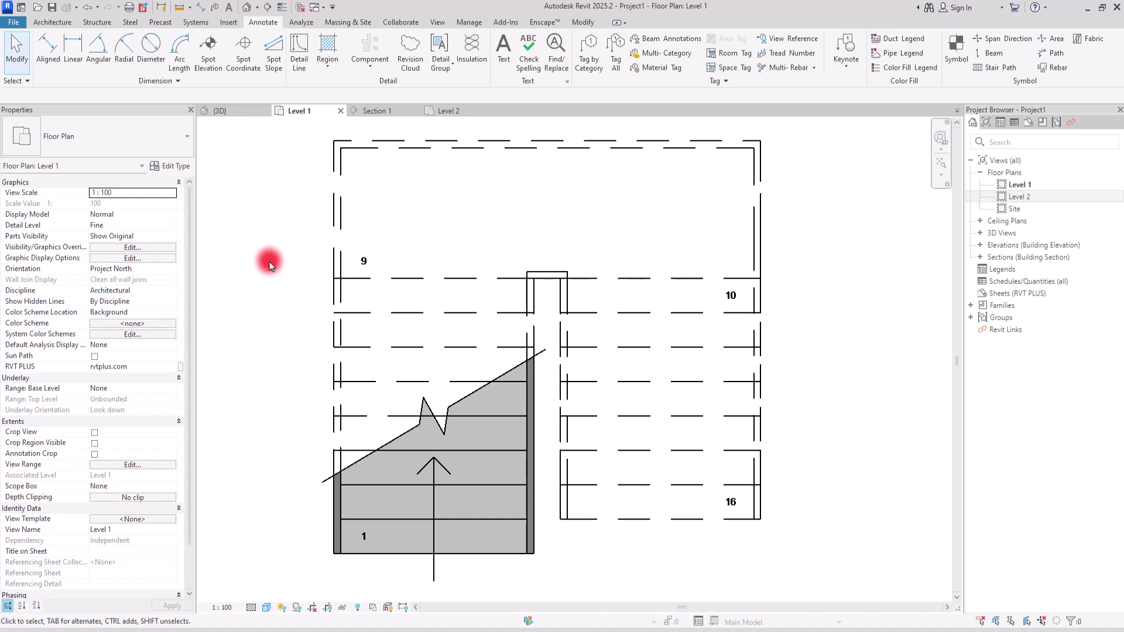
Step: In Section 1, add Tread Number tags to the lower and upper stair flights
left_click(378, 111)
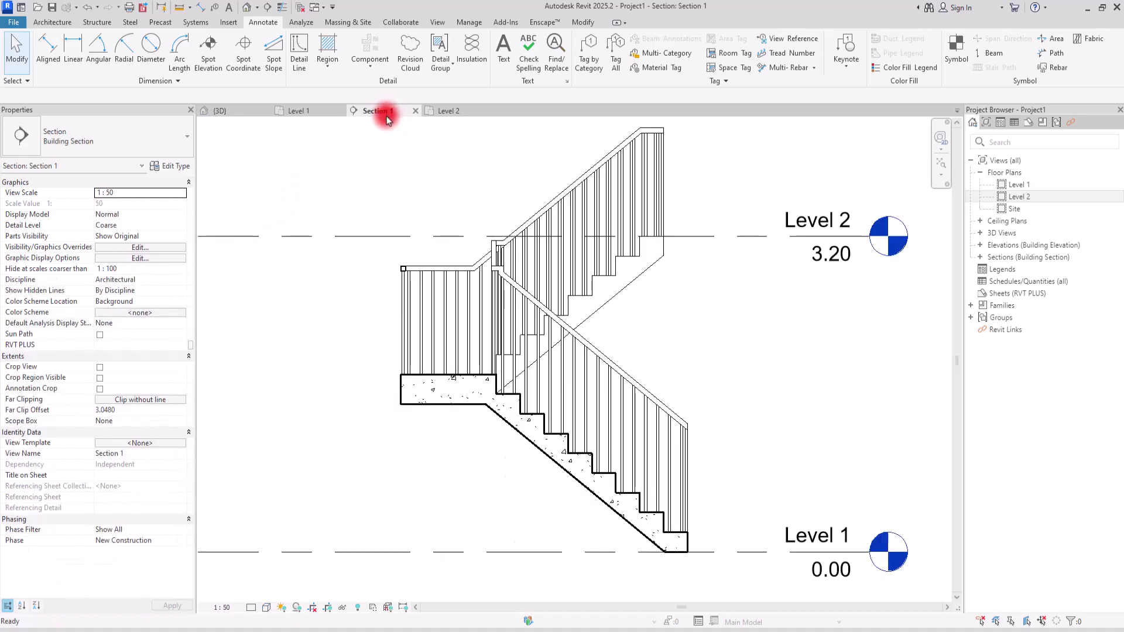
left_click(783, 51)
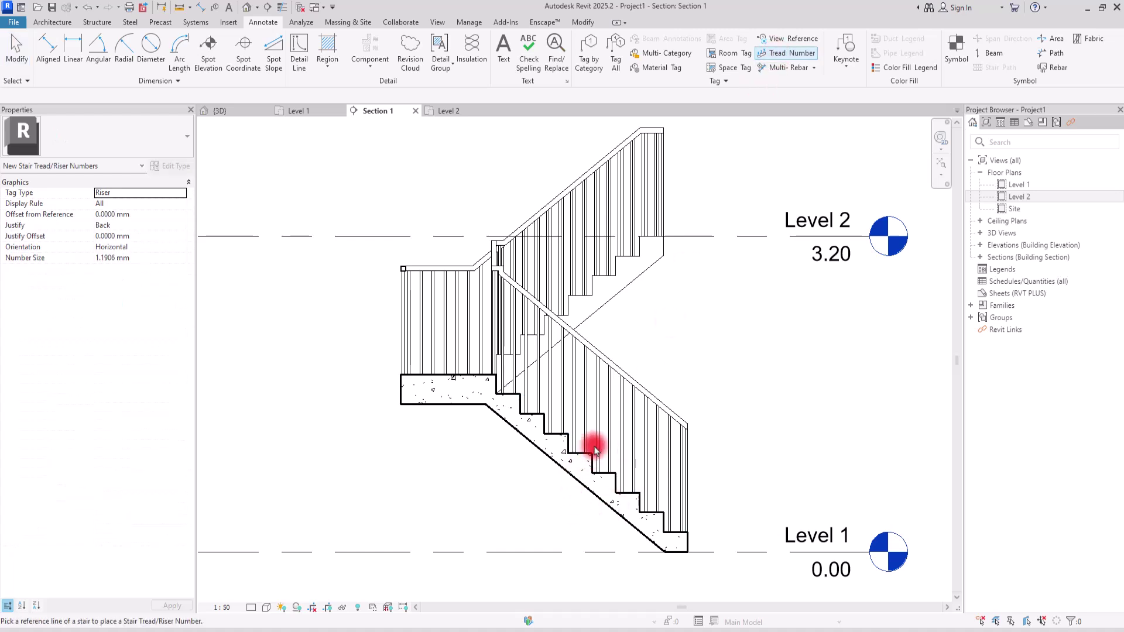
left_click(580, 476)
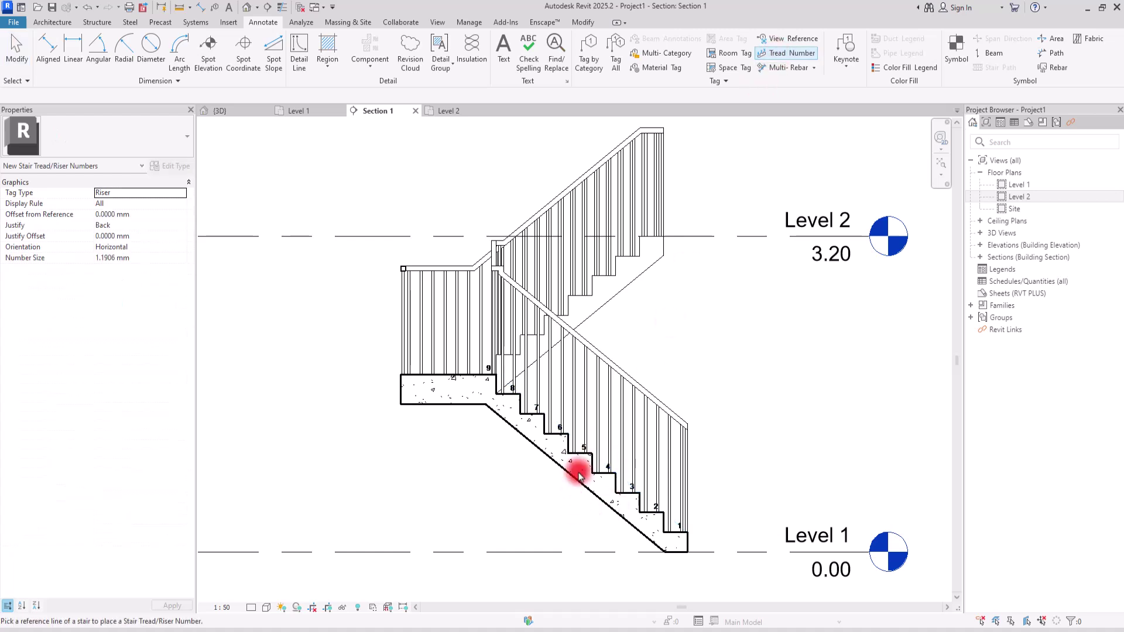
left_click(596, 267)
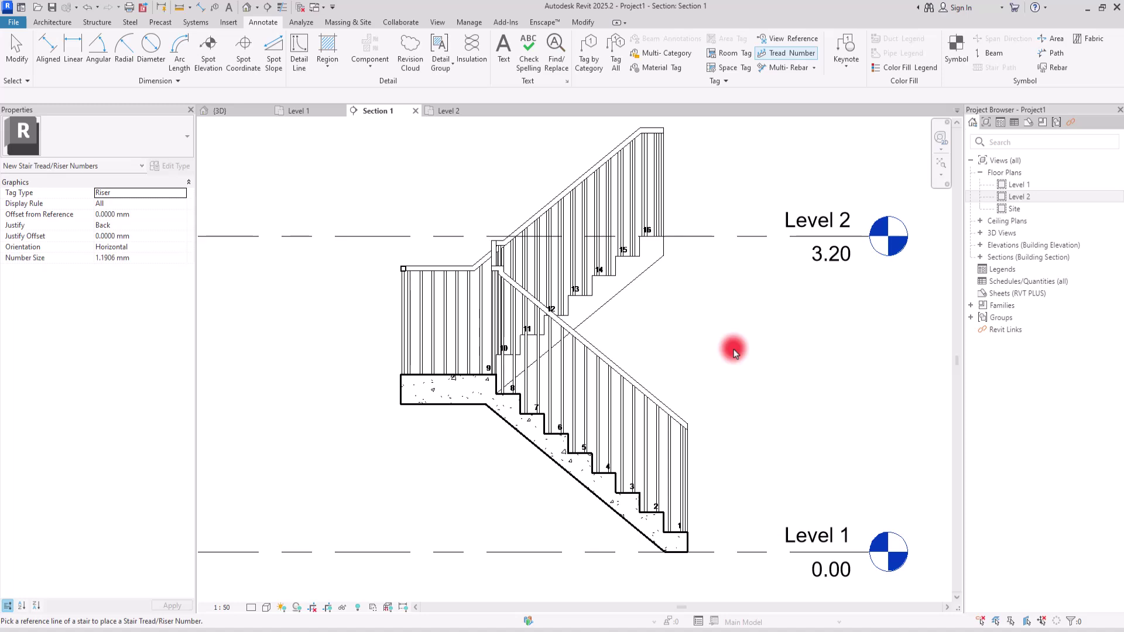
Step: Zoom and pan along both flights to check riser numbers 1 through 16
scroll(586, 351, "up", 3)
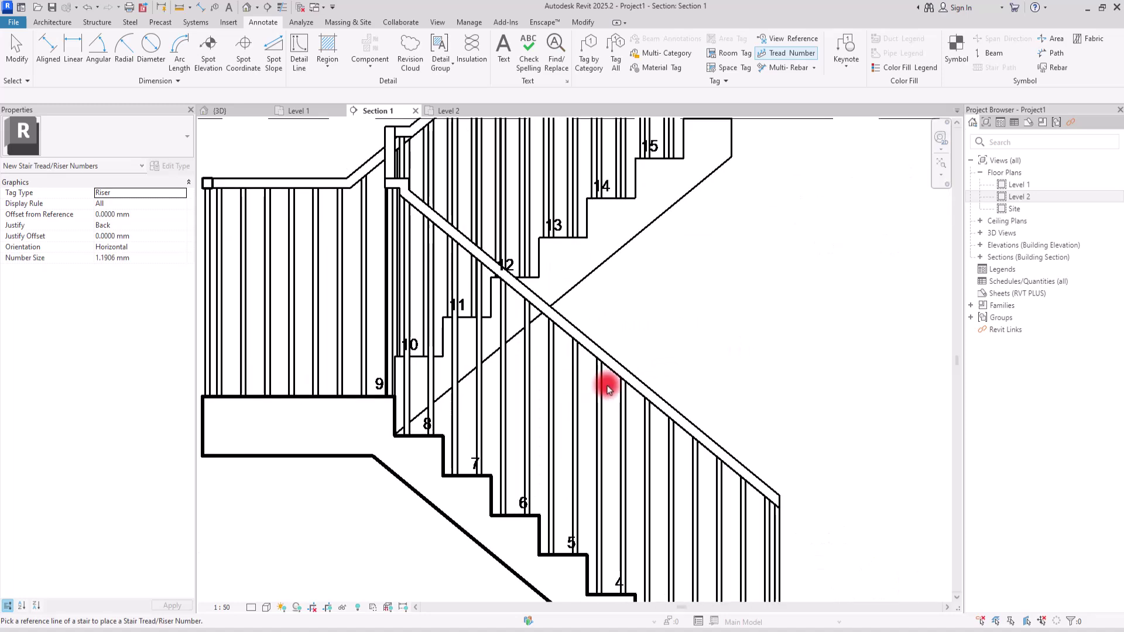
middle_click_drag(608, 388, 695, 130)
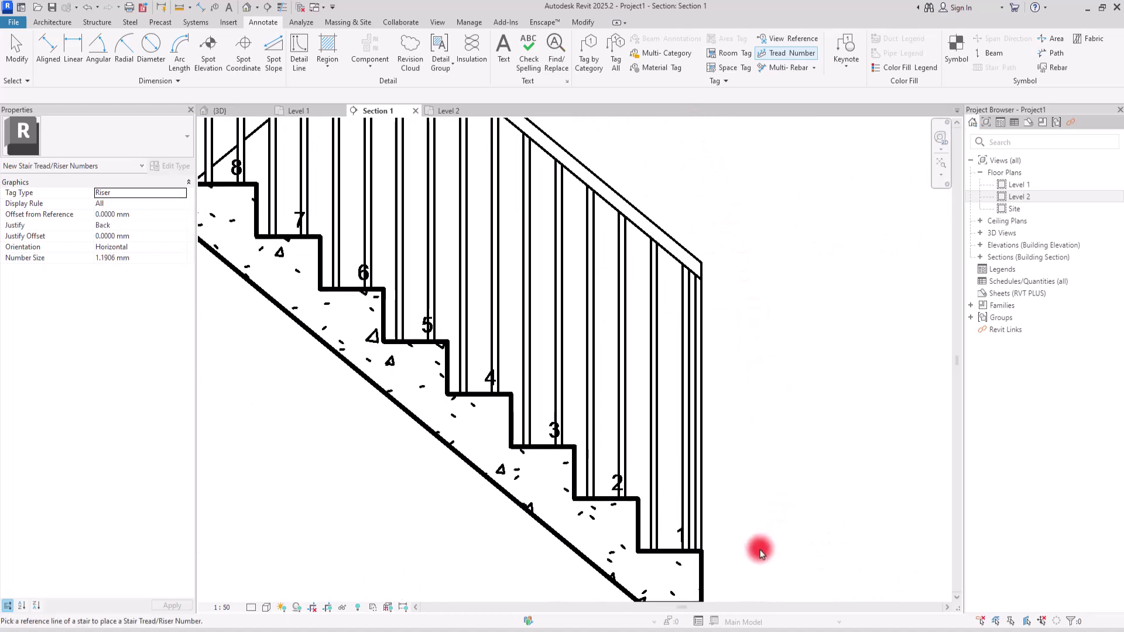
middle_click_drag(760, 553, 743, 451)
scroll(667, 451, "up", 4)
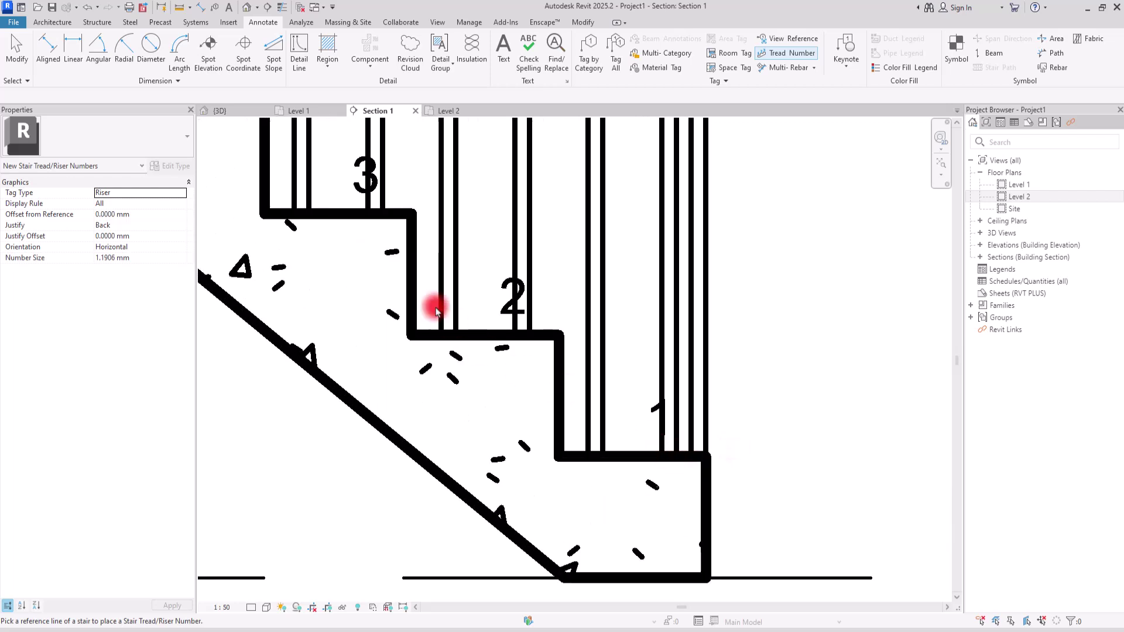
middle_click_drag(340, 233, 793, 568)
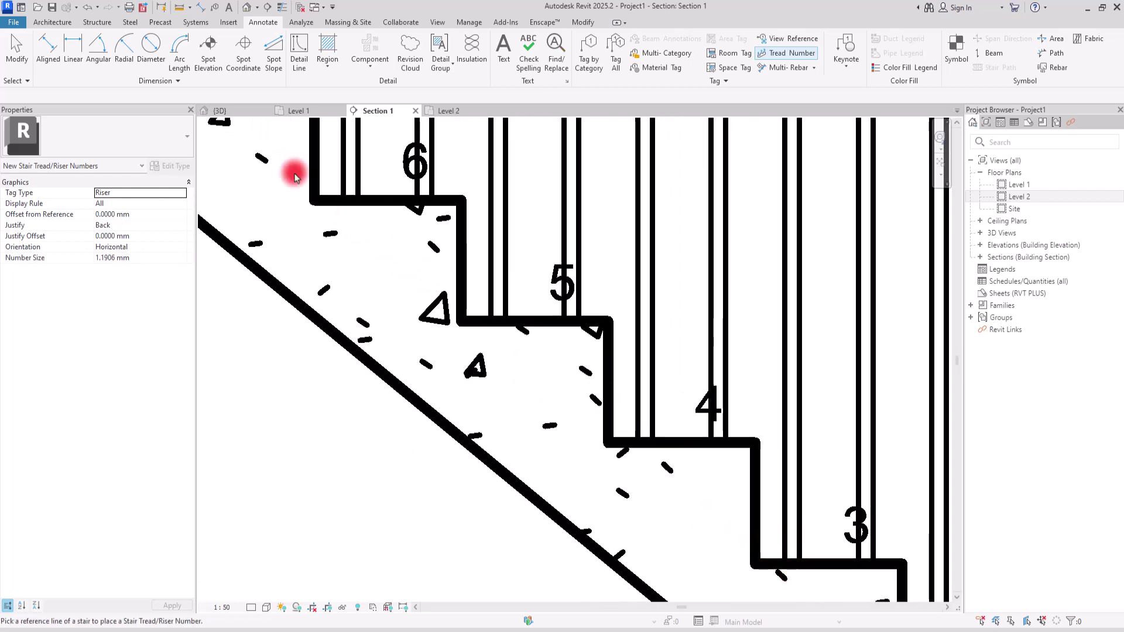
middle_click_drag(295, 176, 533, 529)
middle_click_drag(366, 443, 559, 556)
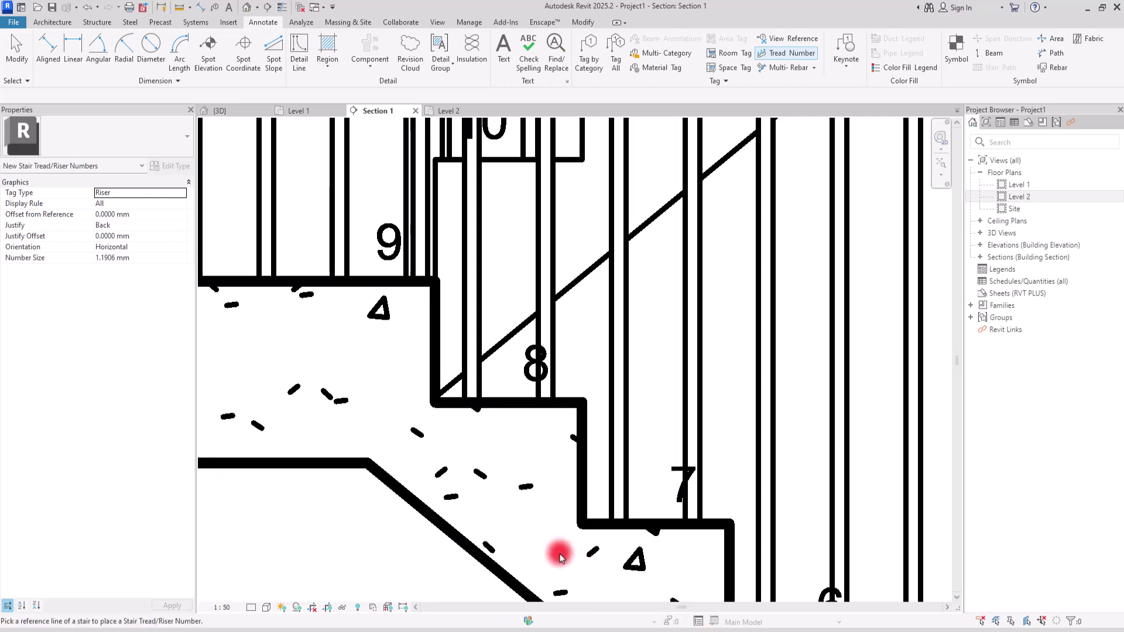
scroll(421, 459, "down", 4)
middle_click_drag(731, 244, 401, 531)
middle_click_drag(469, 339, 586, 536)
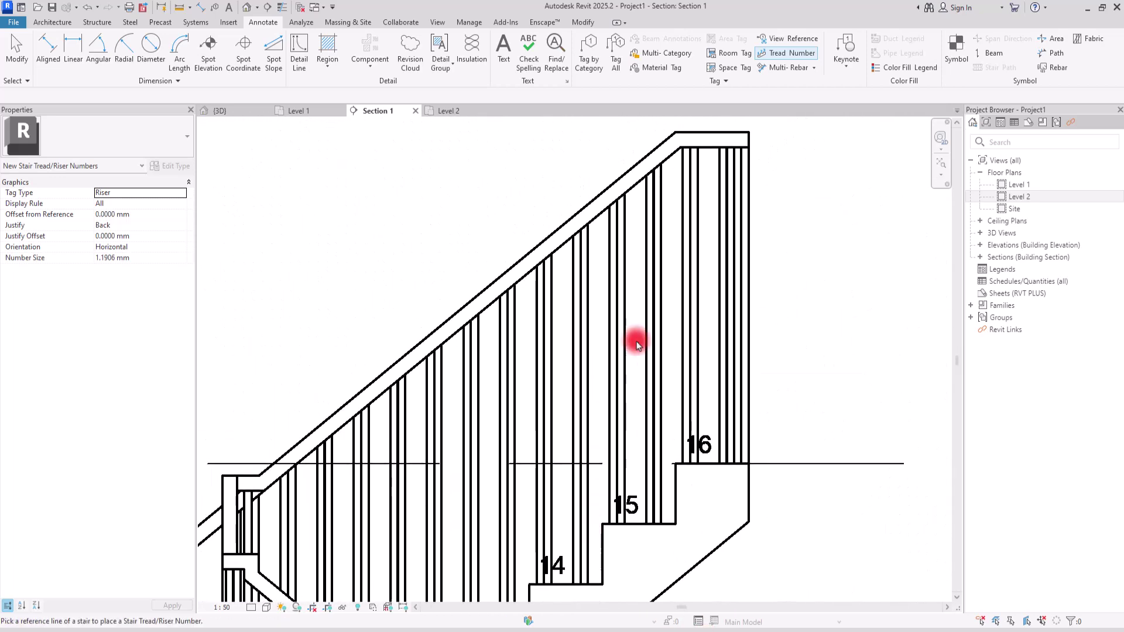
scroll(638, 344, "down", 4)
scroll(519, 281, "down", 1)
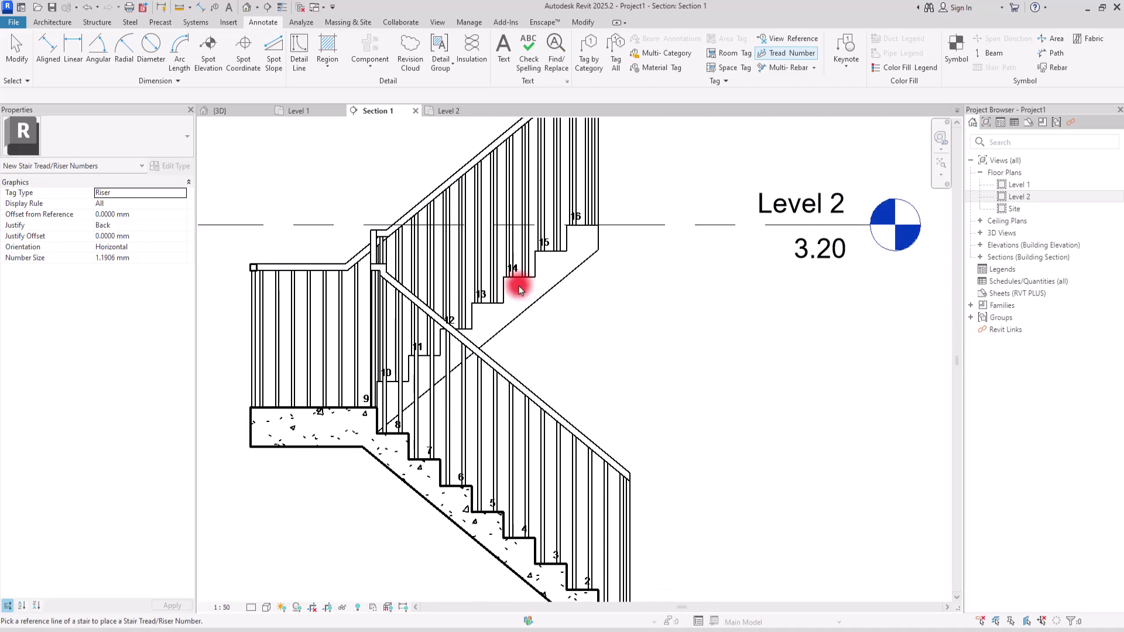
scroll(520, 290, "down", 2)
Step: In the {3D} view, orbit the railed two-flight stair from front, back and overview angles
left_click(219, 111)
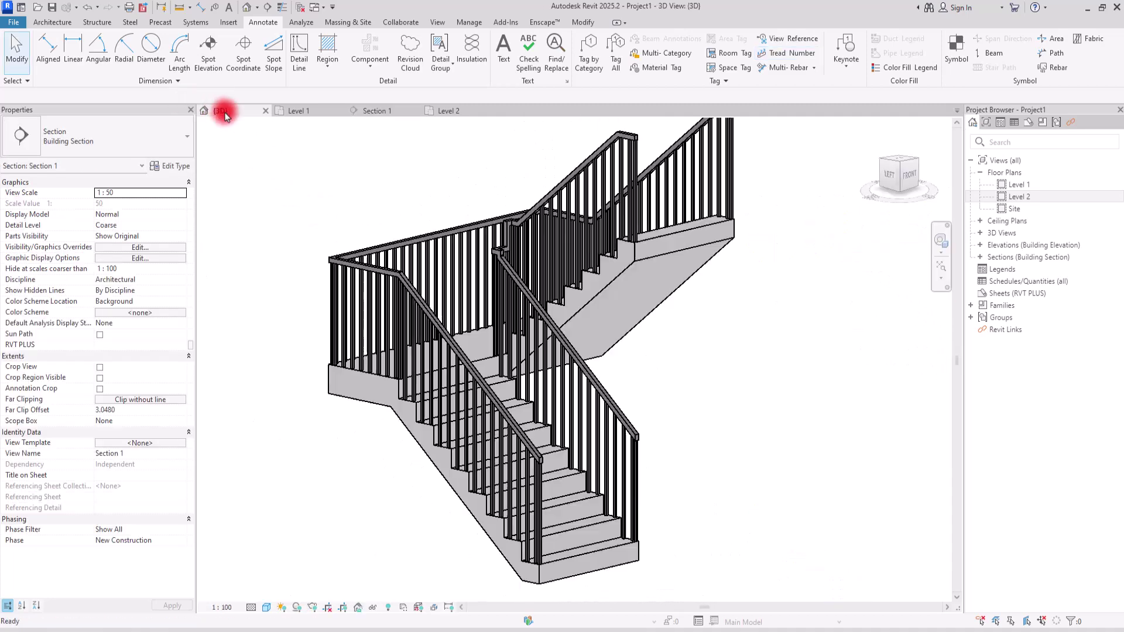
scroll(276, 206, "up", 2)
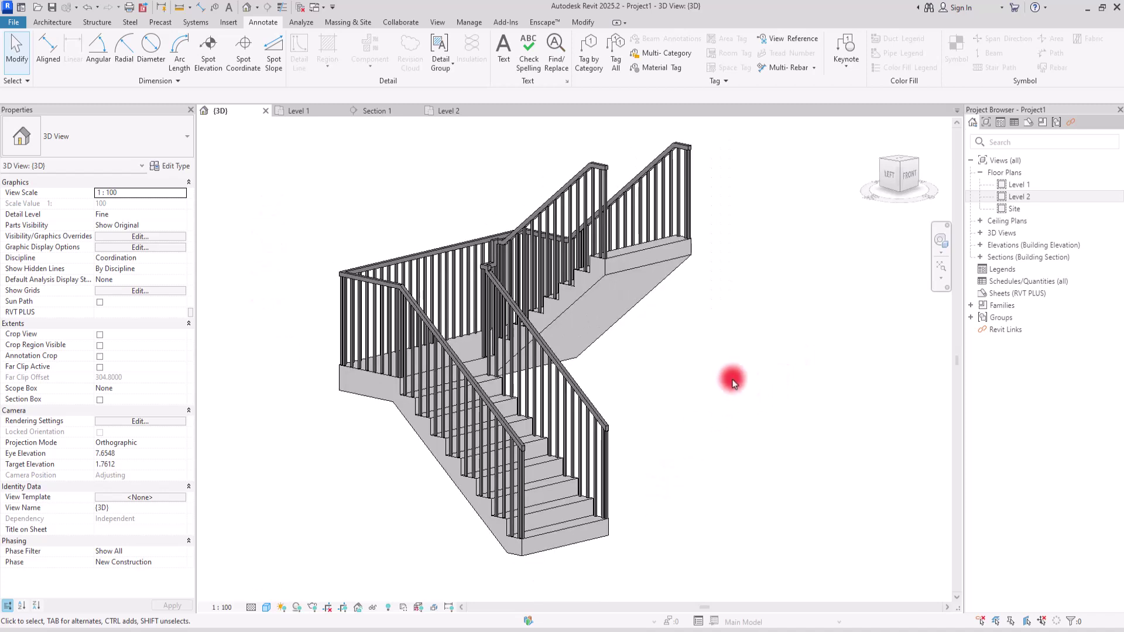
middle_click_drag(733, 382, 430, 391, "shift")
middle_click_drag(406, 388, 135, 383, "shift")
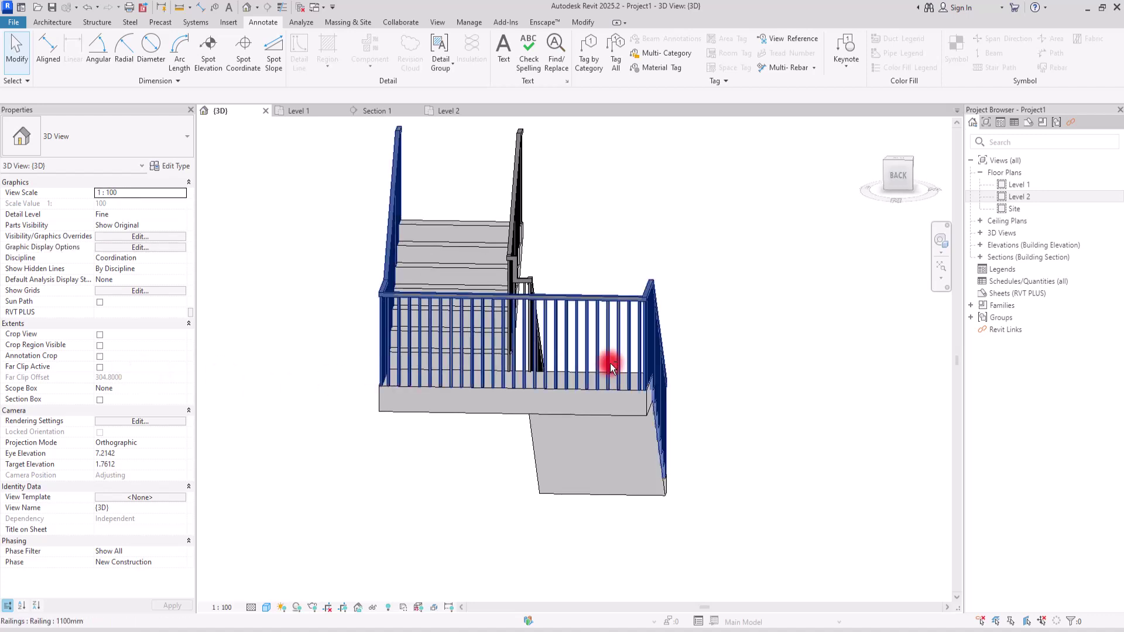
middle_click_drag(866, 307, 462, 311, "shift")
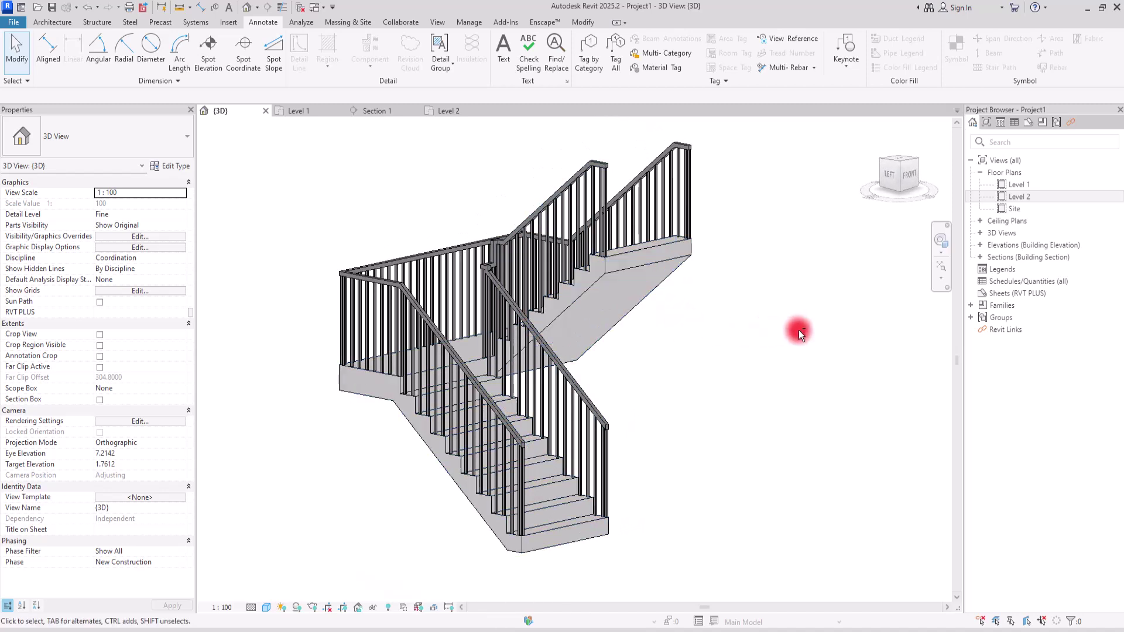